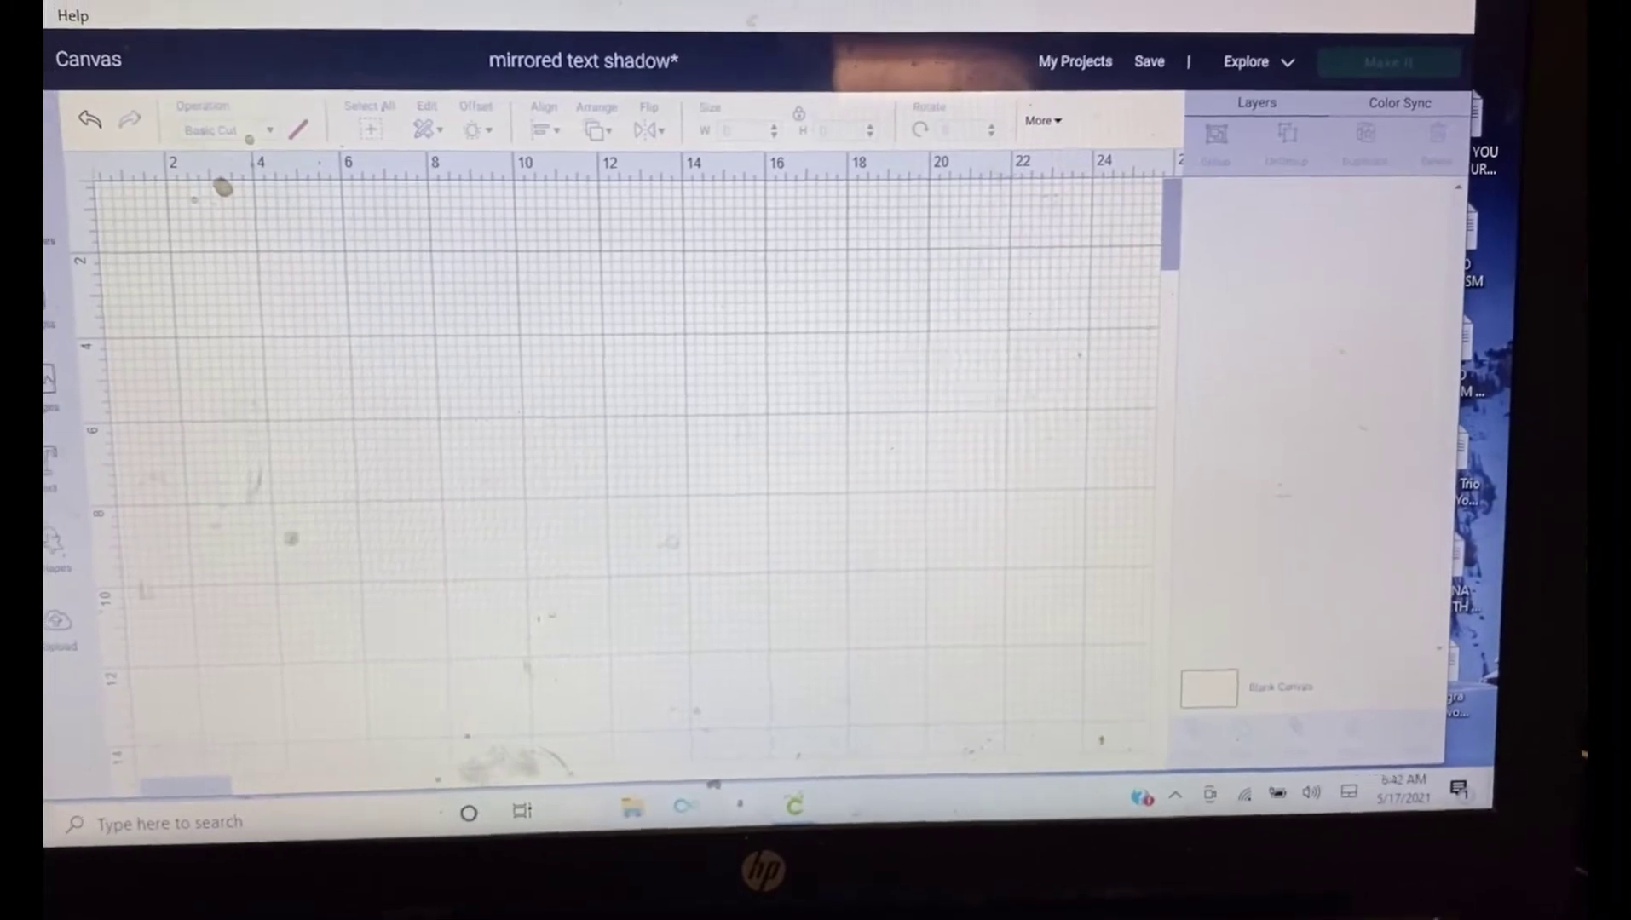
# - Add the word BUBBLY as a text box on the canvas and enlarge it
pyautogui.click(50, 503)
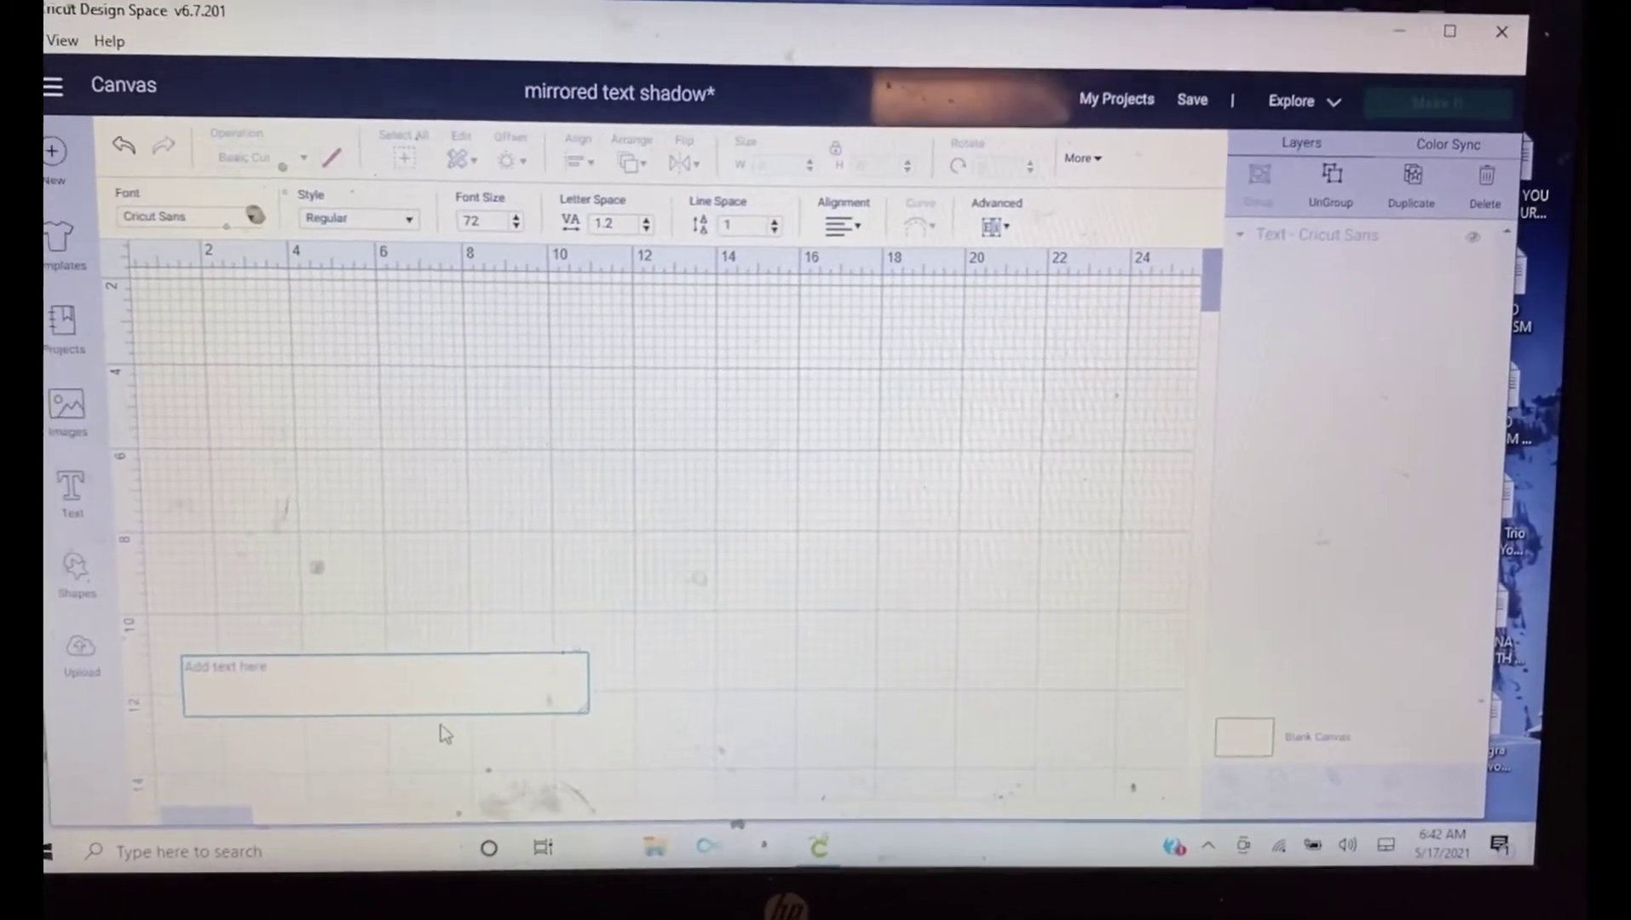
pyautogui.write('B')
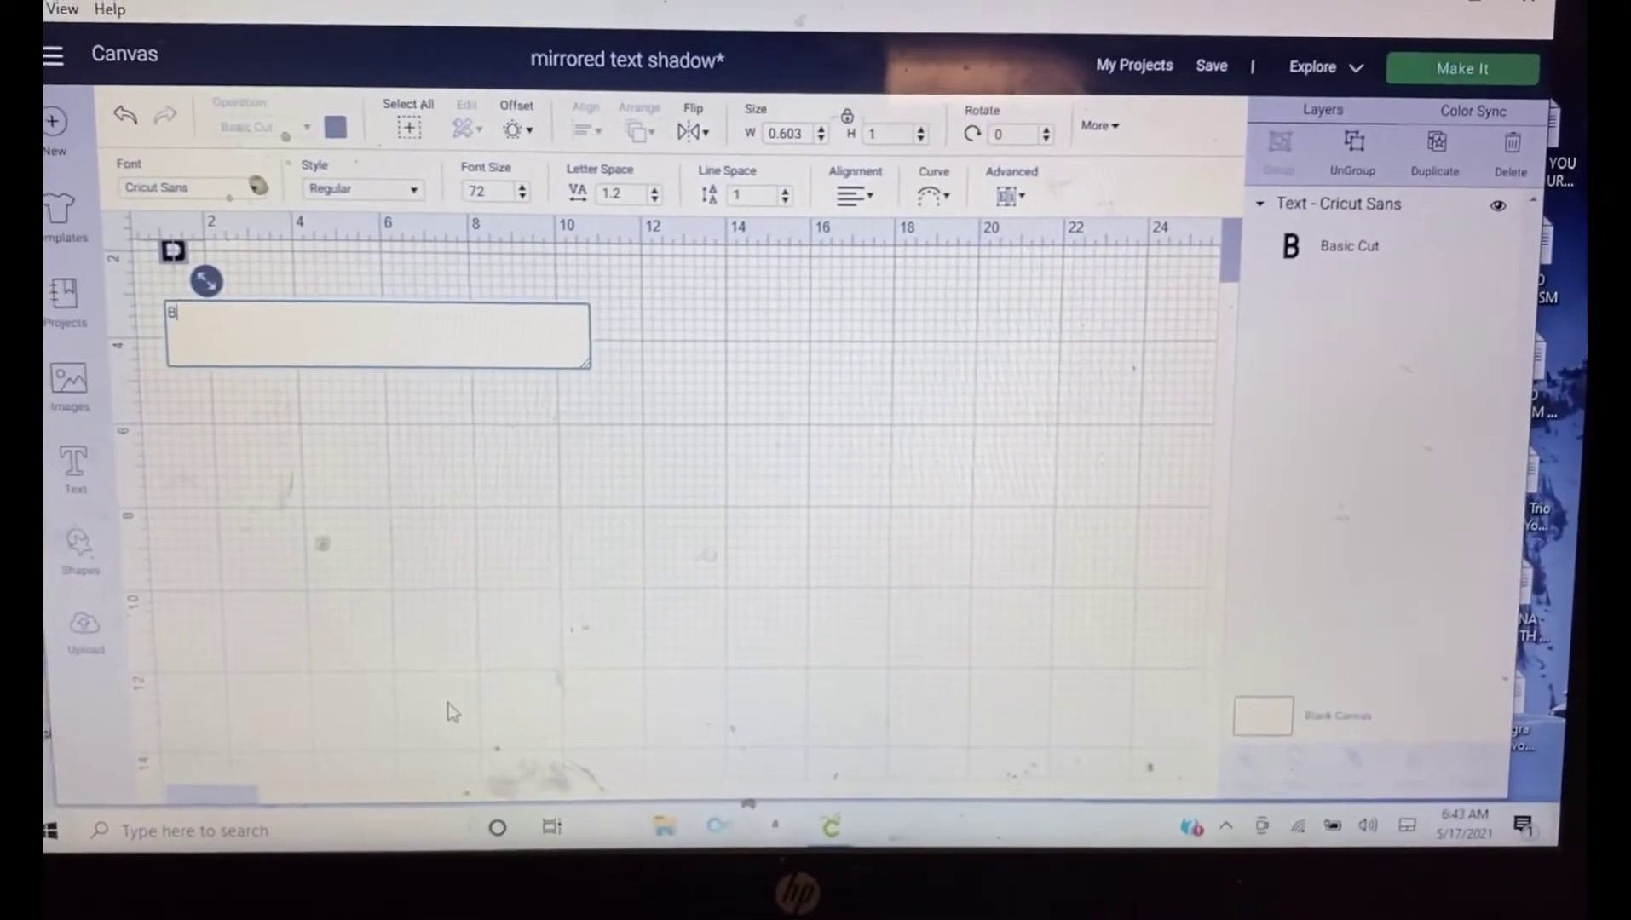
pyautogui.write('ubbly')
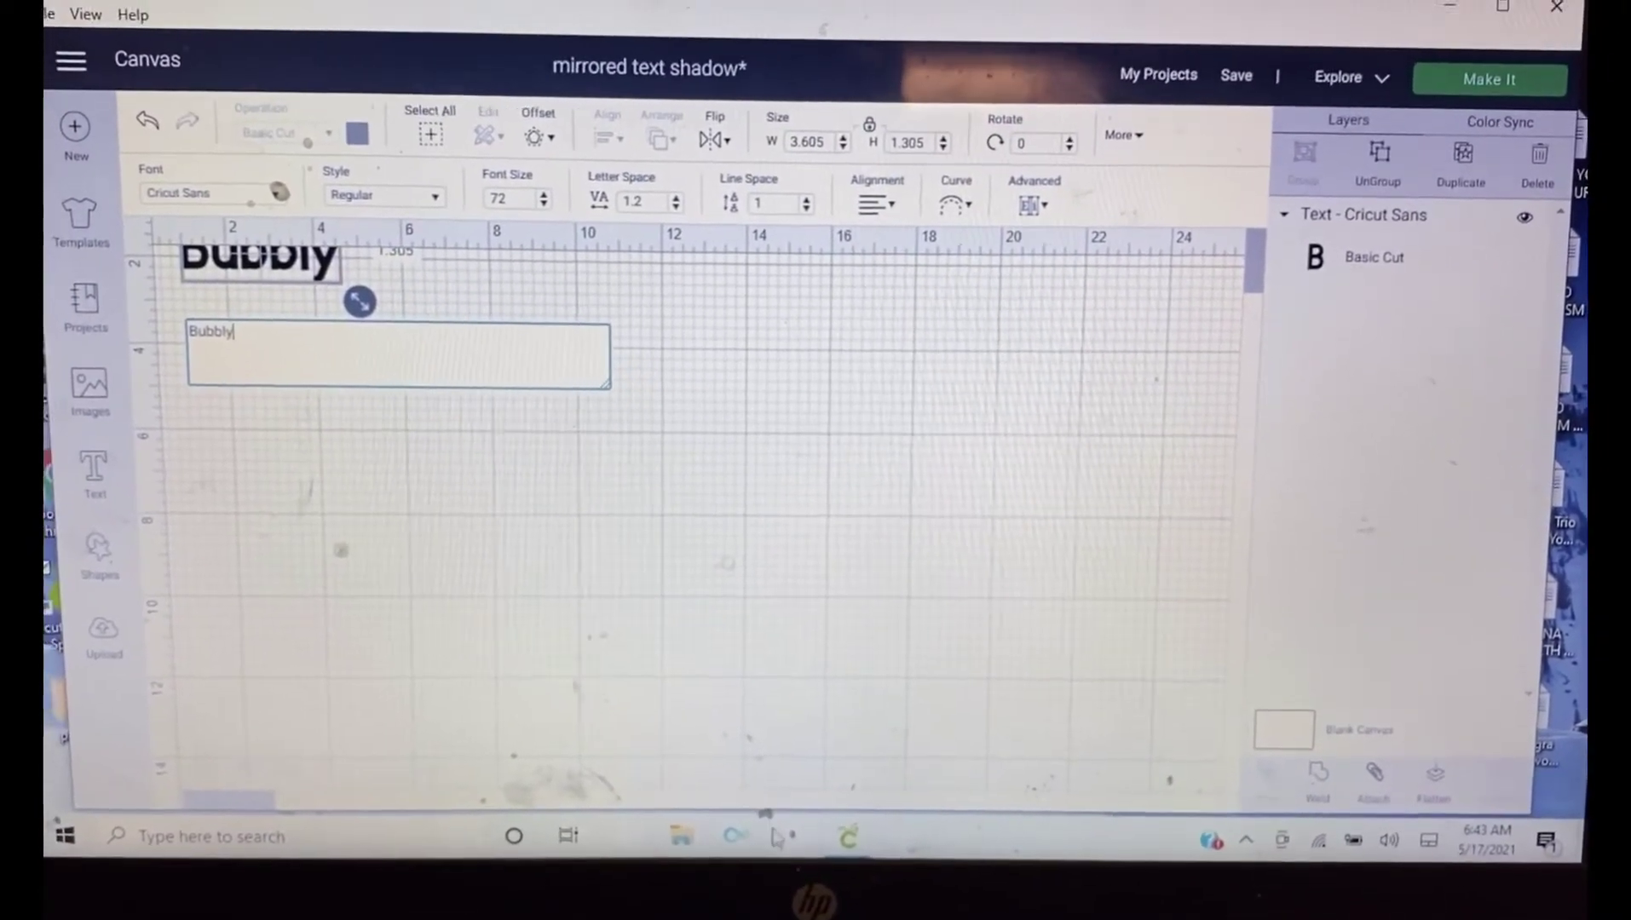
pyautogui.press('BackSpace')
pyautogui.press('BackSpace')
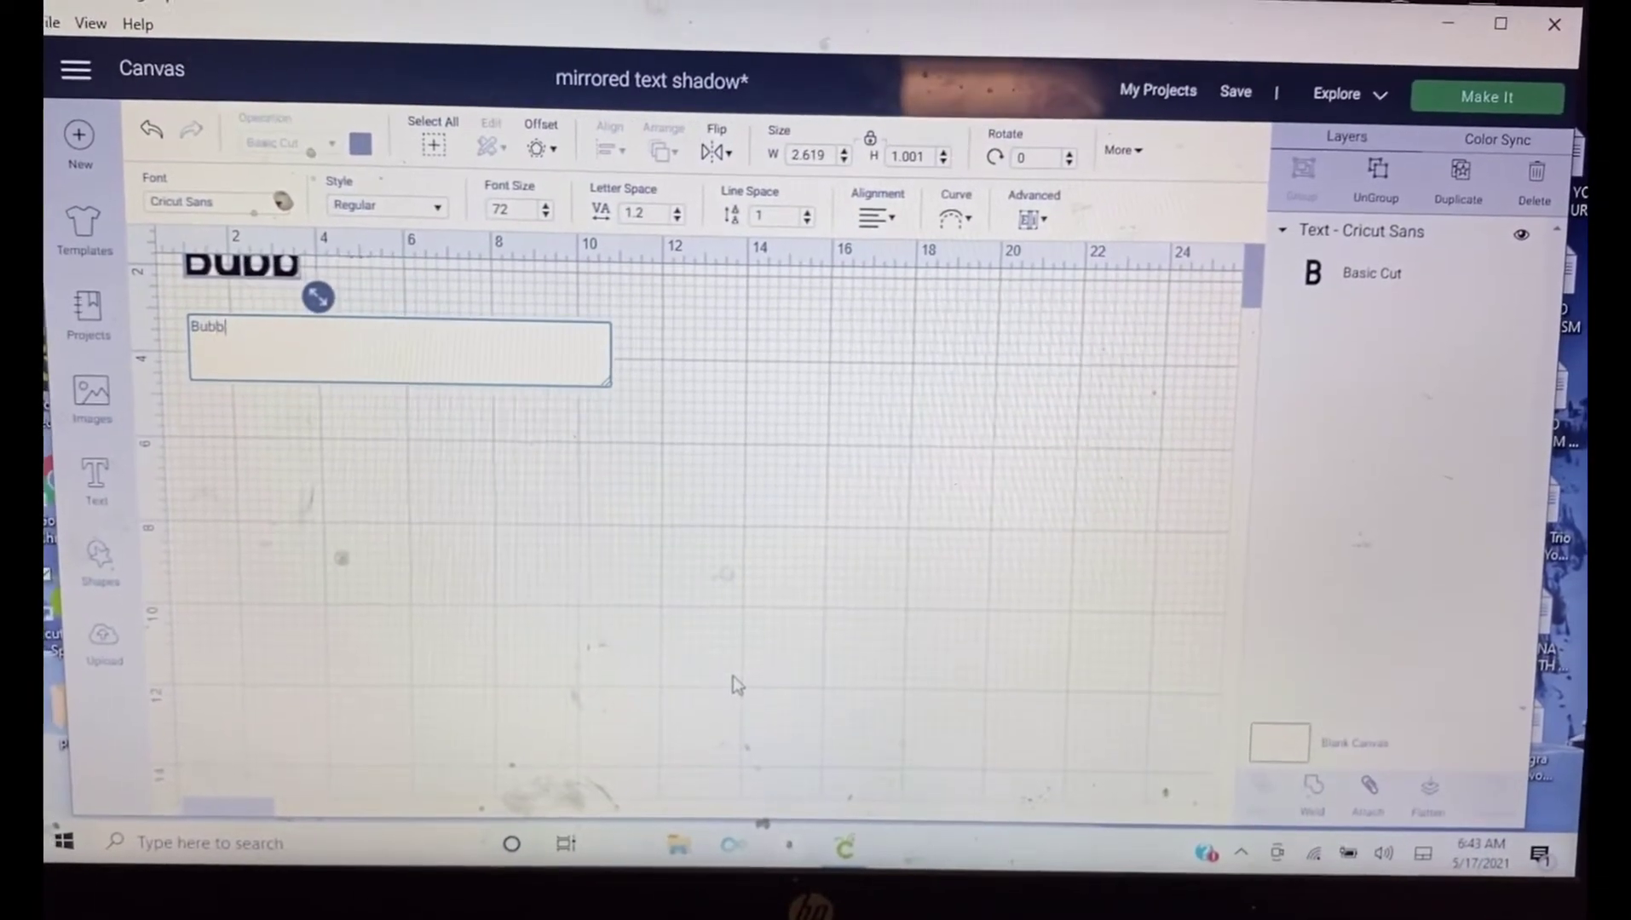
pyautogui.press('BackSpace')
pyautogui.press('BackSpace')
pyautogui.press('BackSpace')
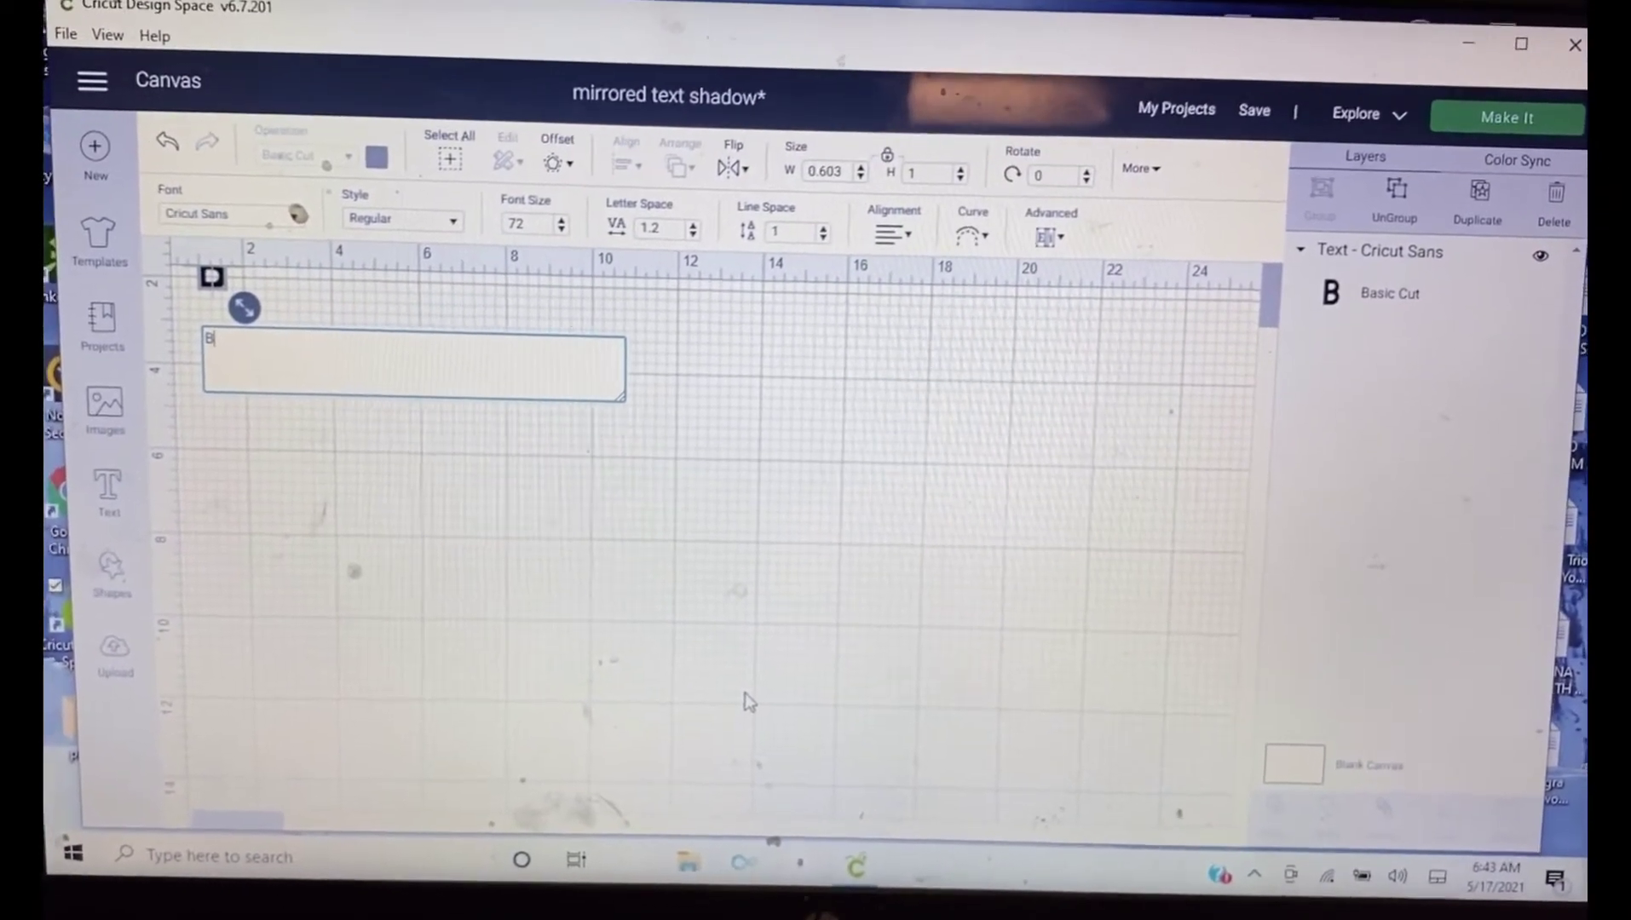
pyautogui.press('BackSpace')
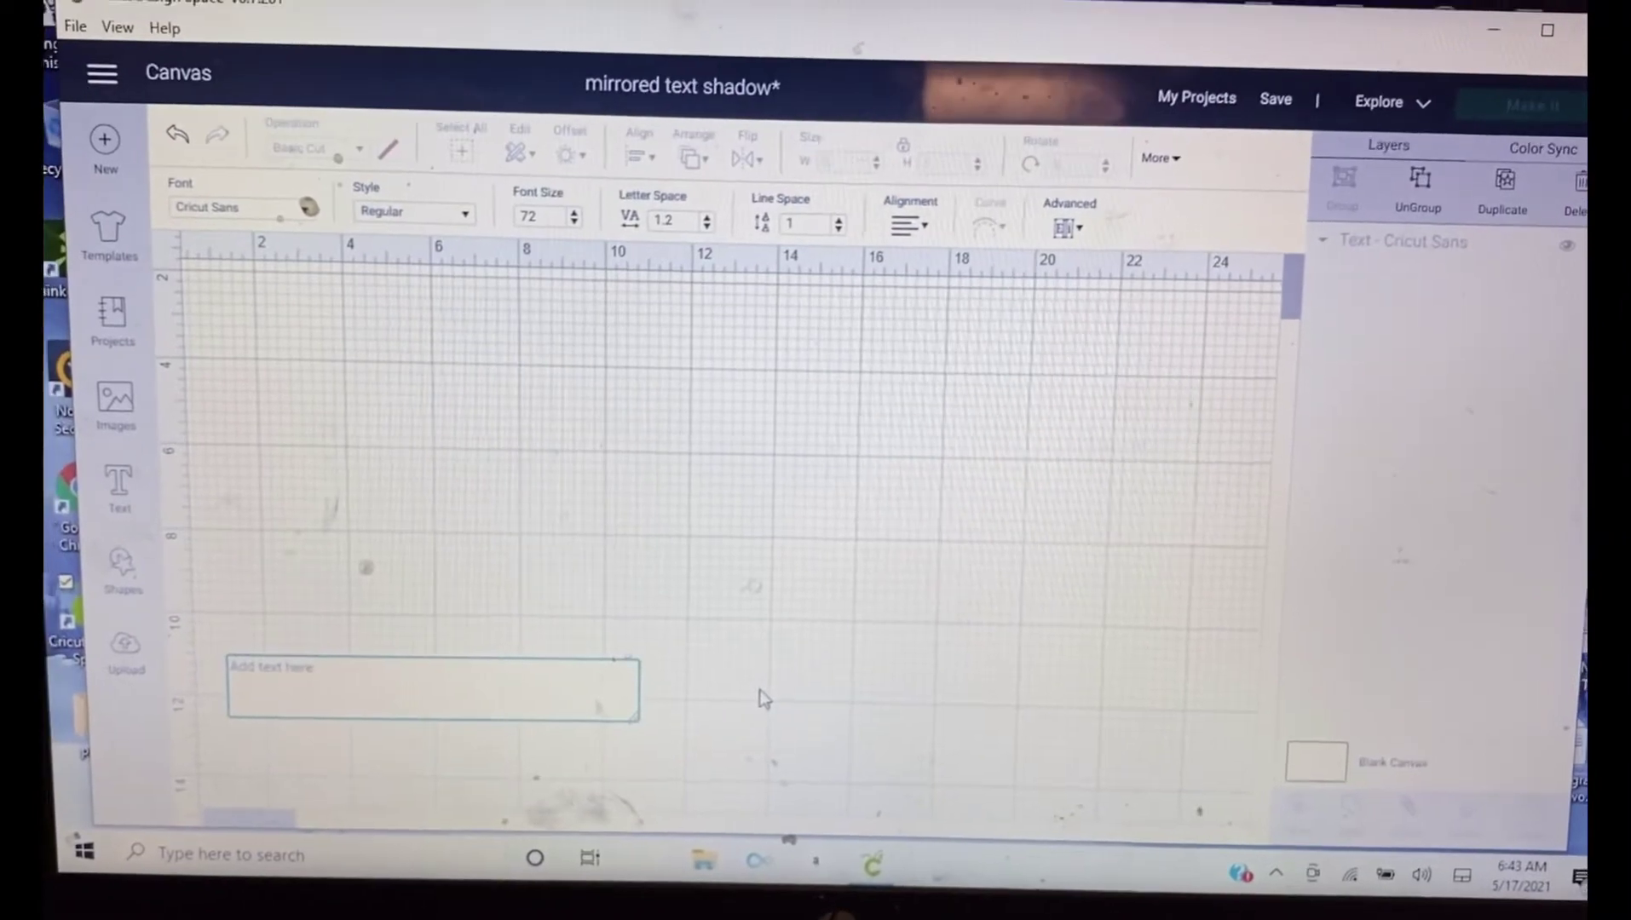
pyautogui.write('B')
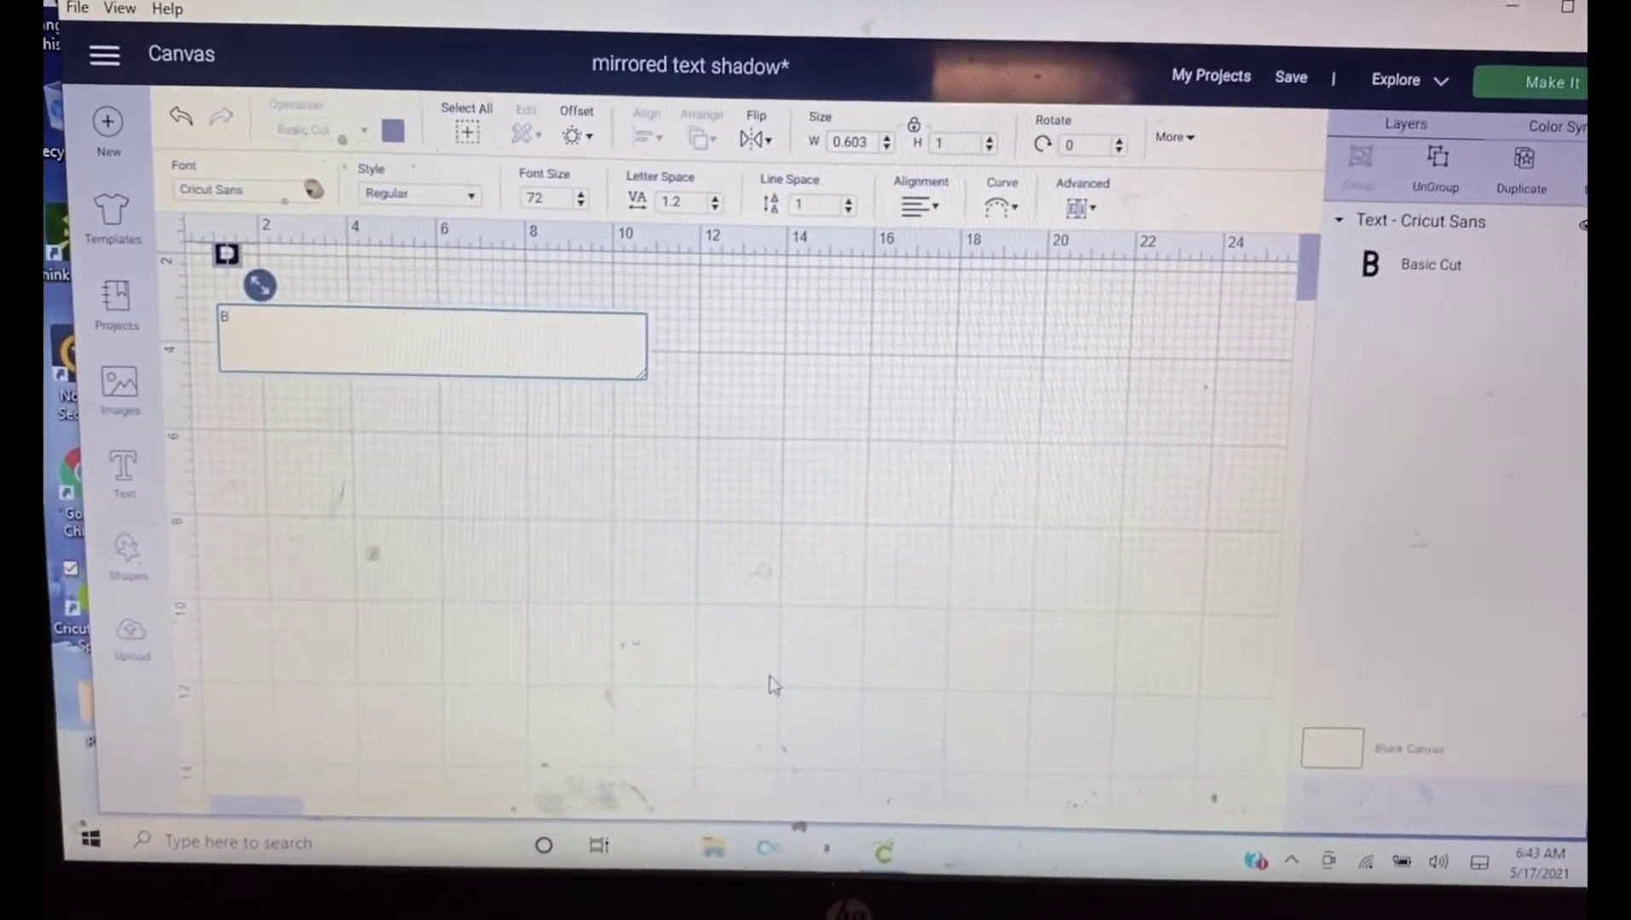
pyautogui.write('UBB')
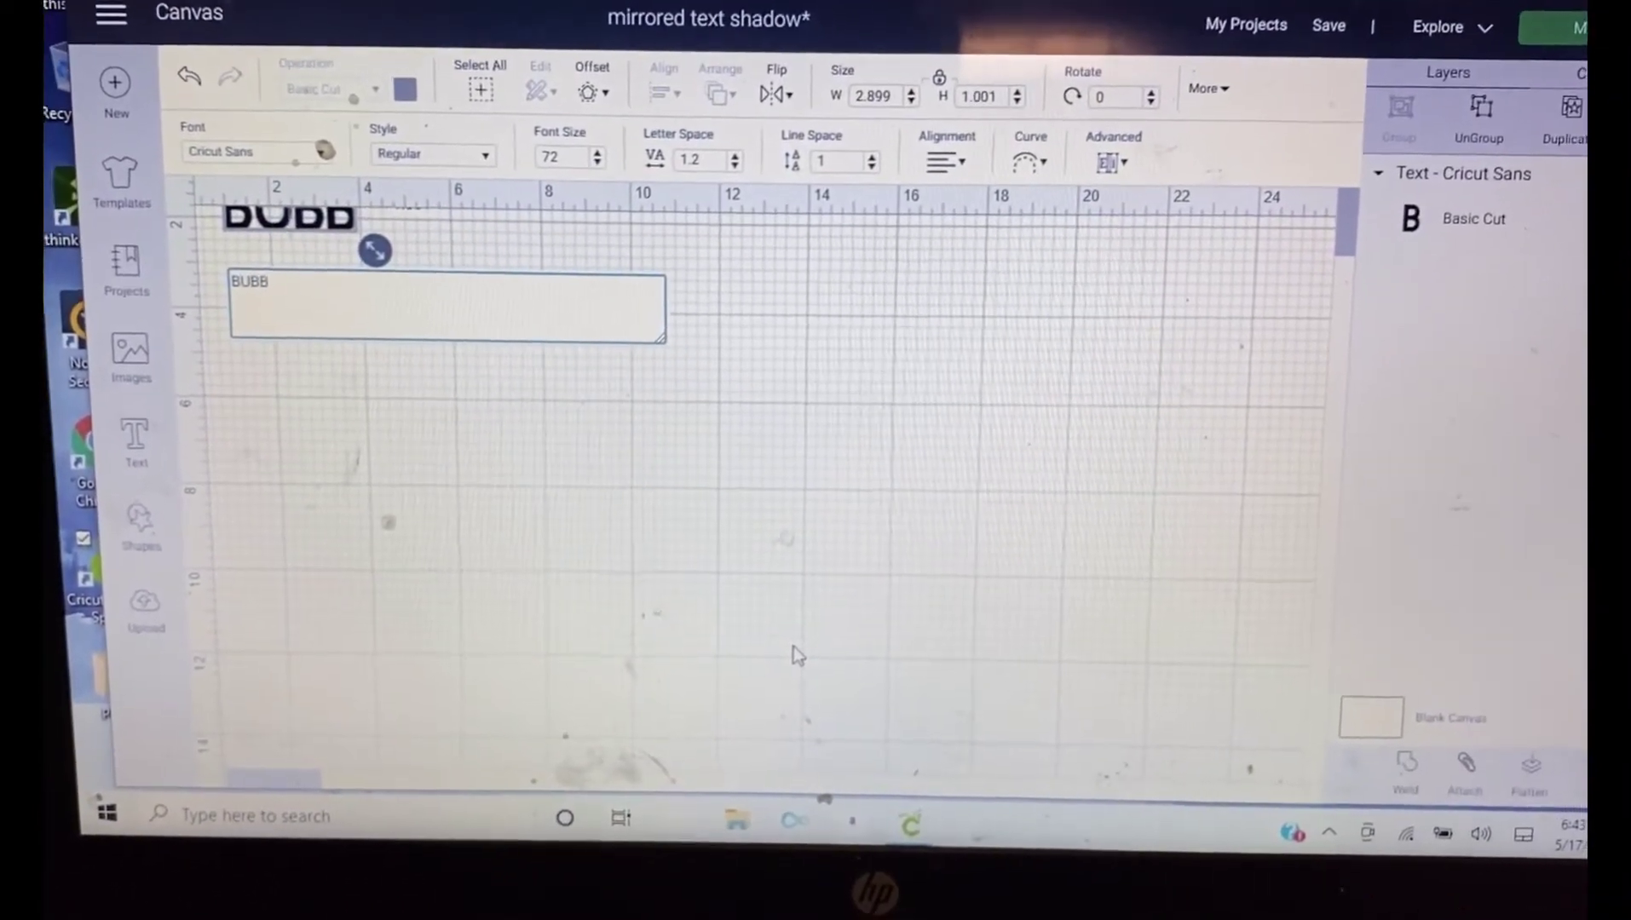
pyautogui.write('LY')
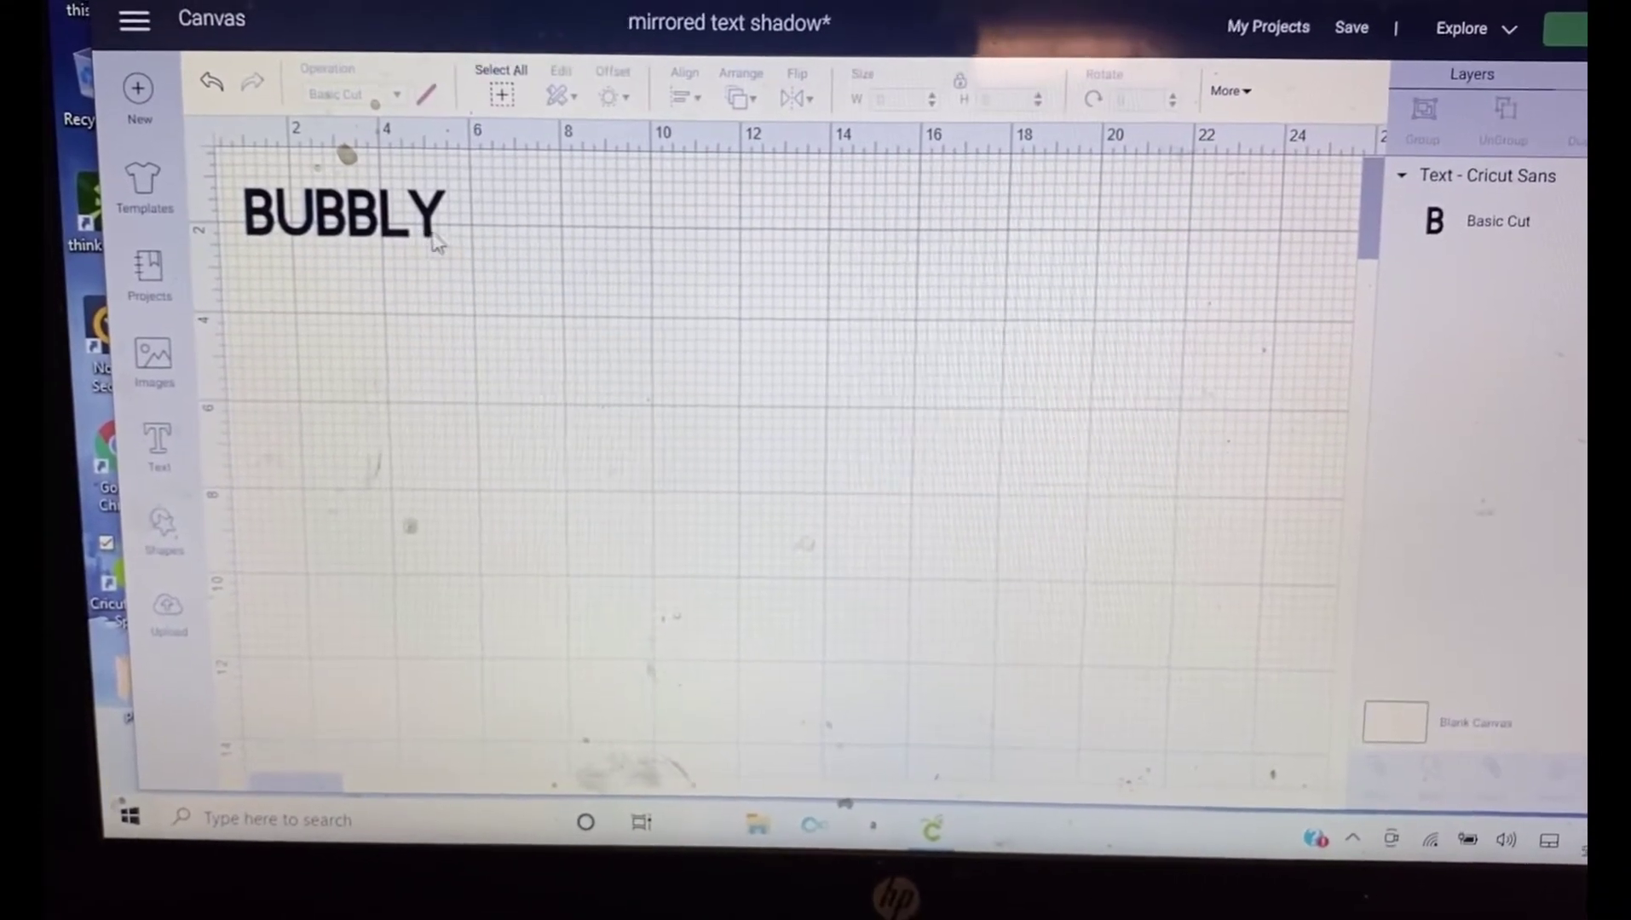
pyautogui.click(399, 232)
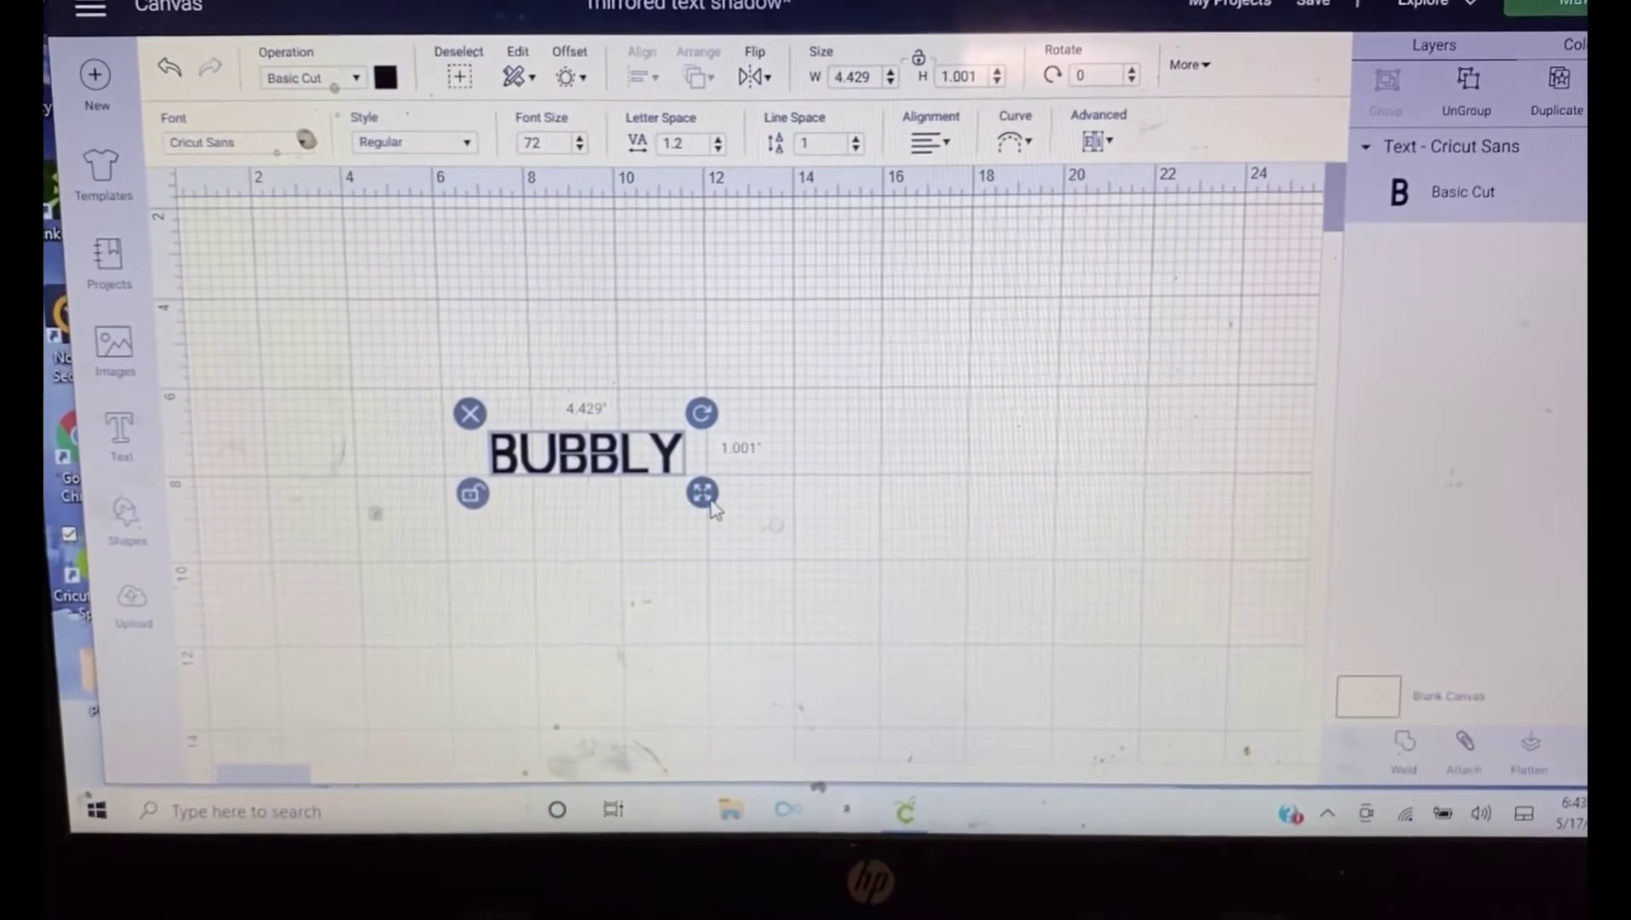
pyautogui.moveTo(705, 494); pyautogui.dragTo(841, 536)
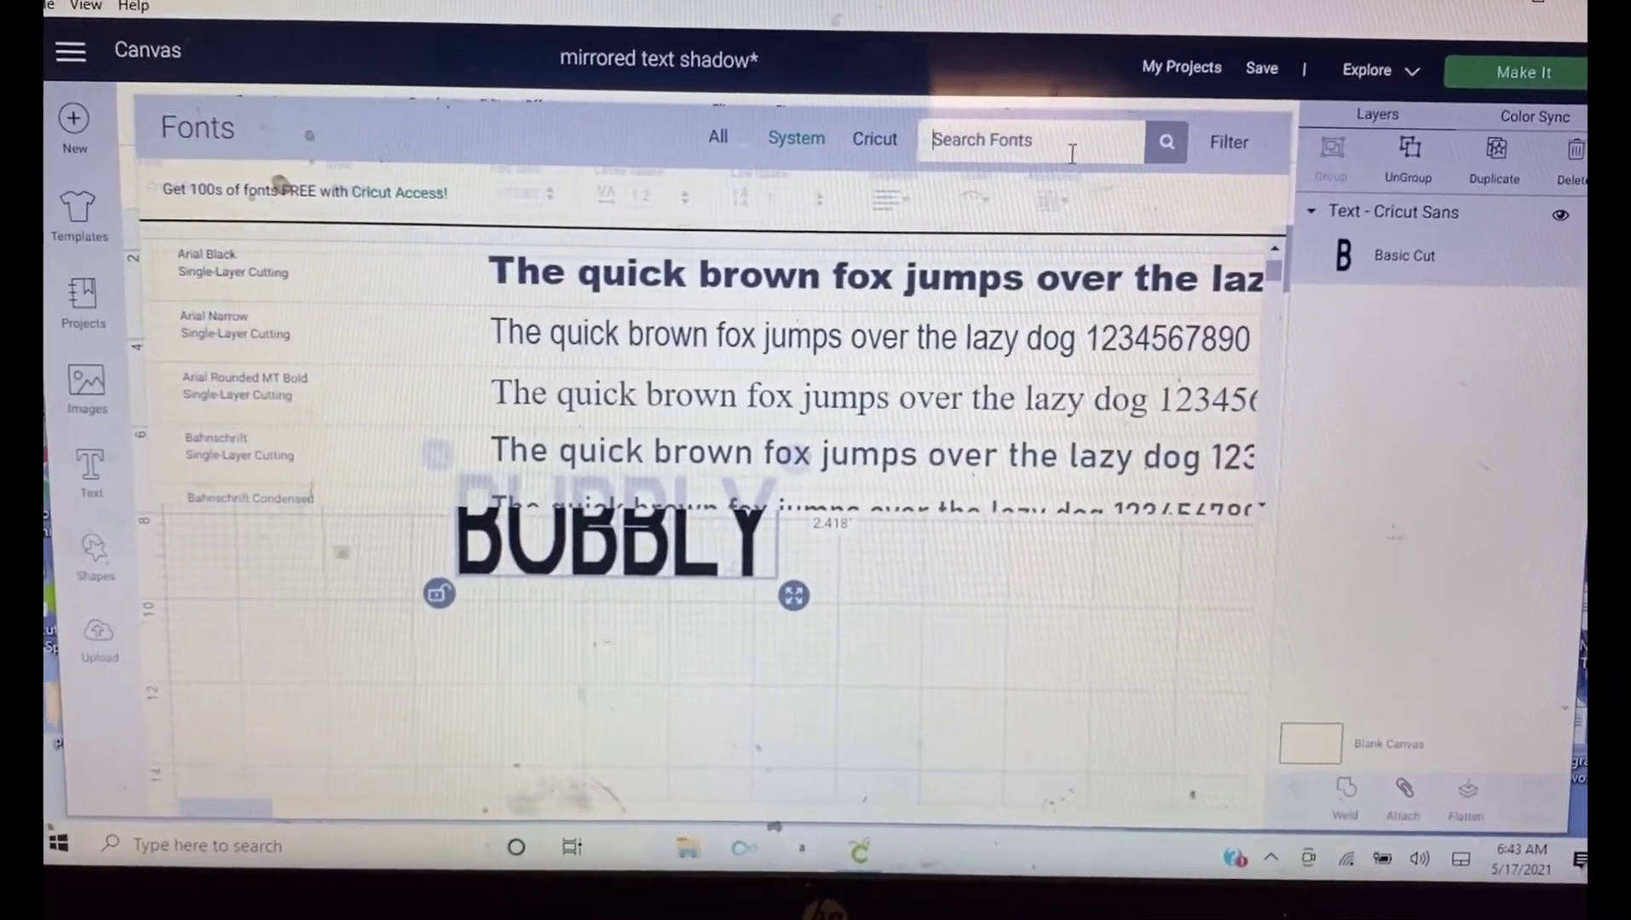
pyautogui.write('PLA')
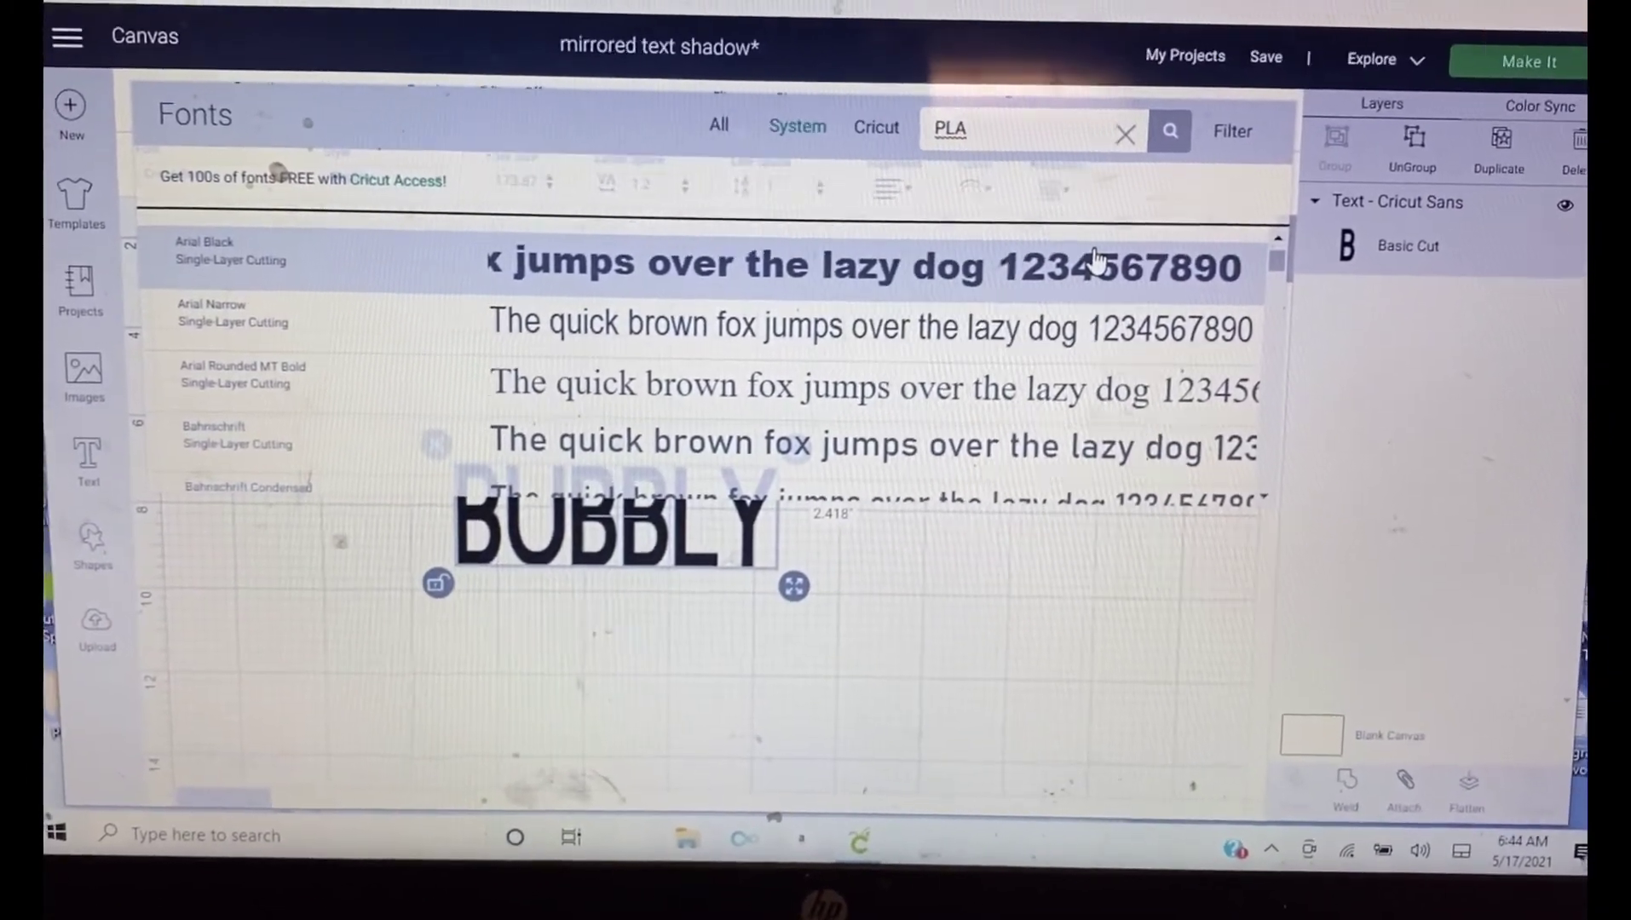
pyautogui.write('YBILL')
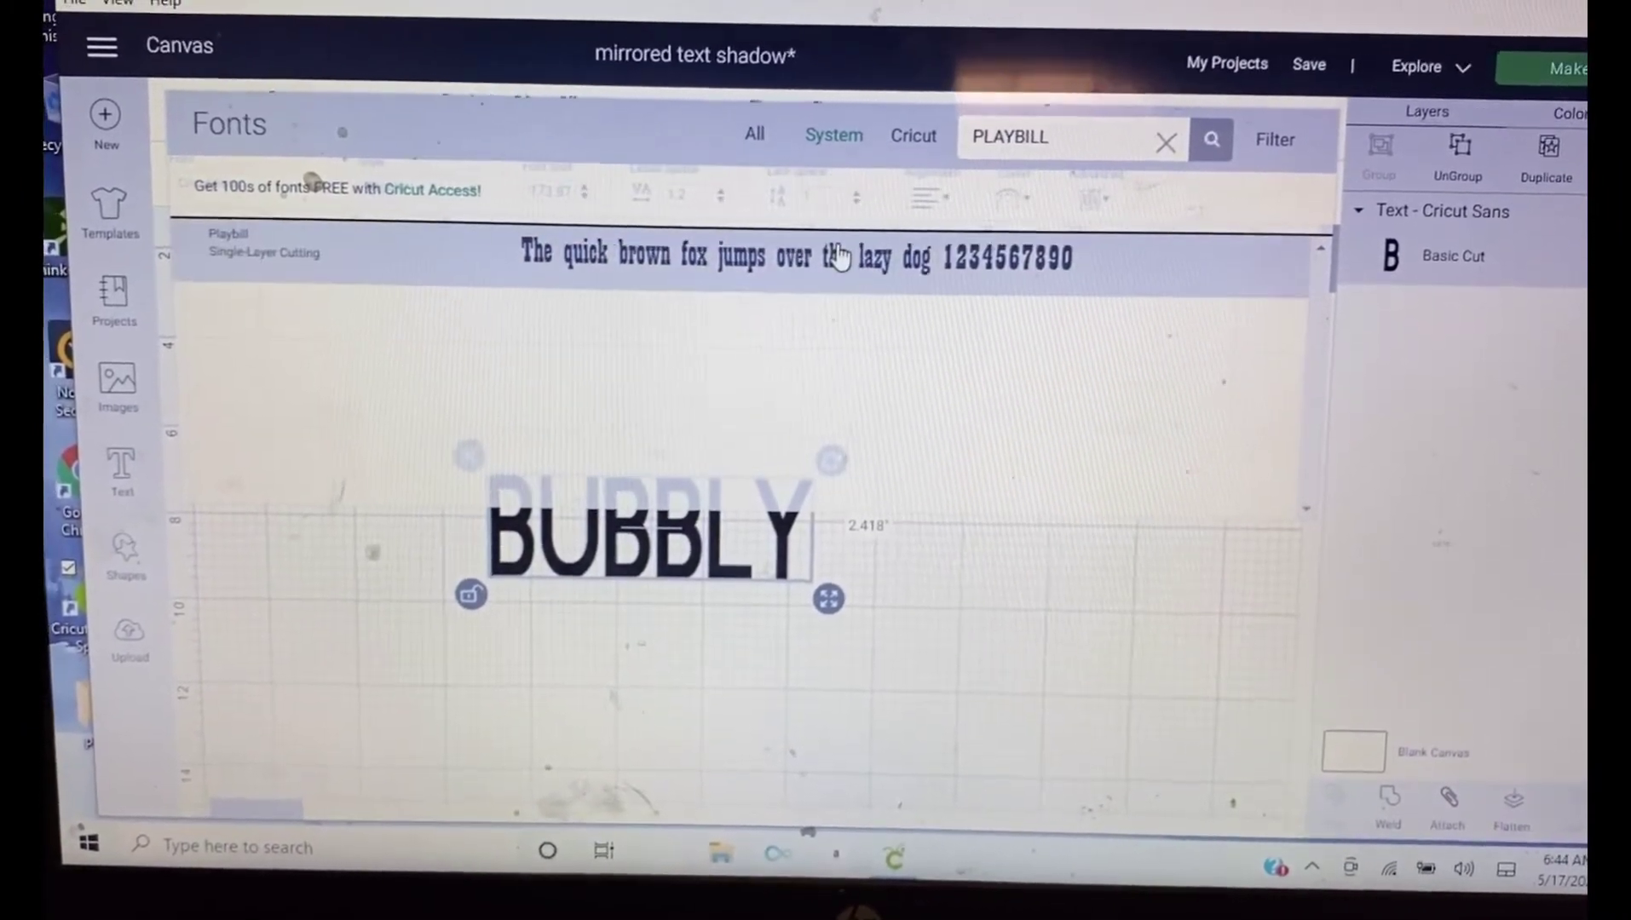
# - Apply the Playbill font to BUBBLY, which shrinks it to about 3.8 × 1.6 inches
pyautogui.click(816, 255)
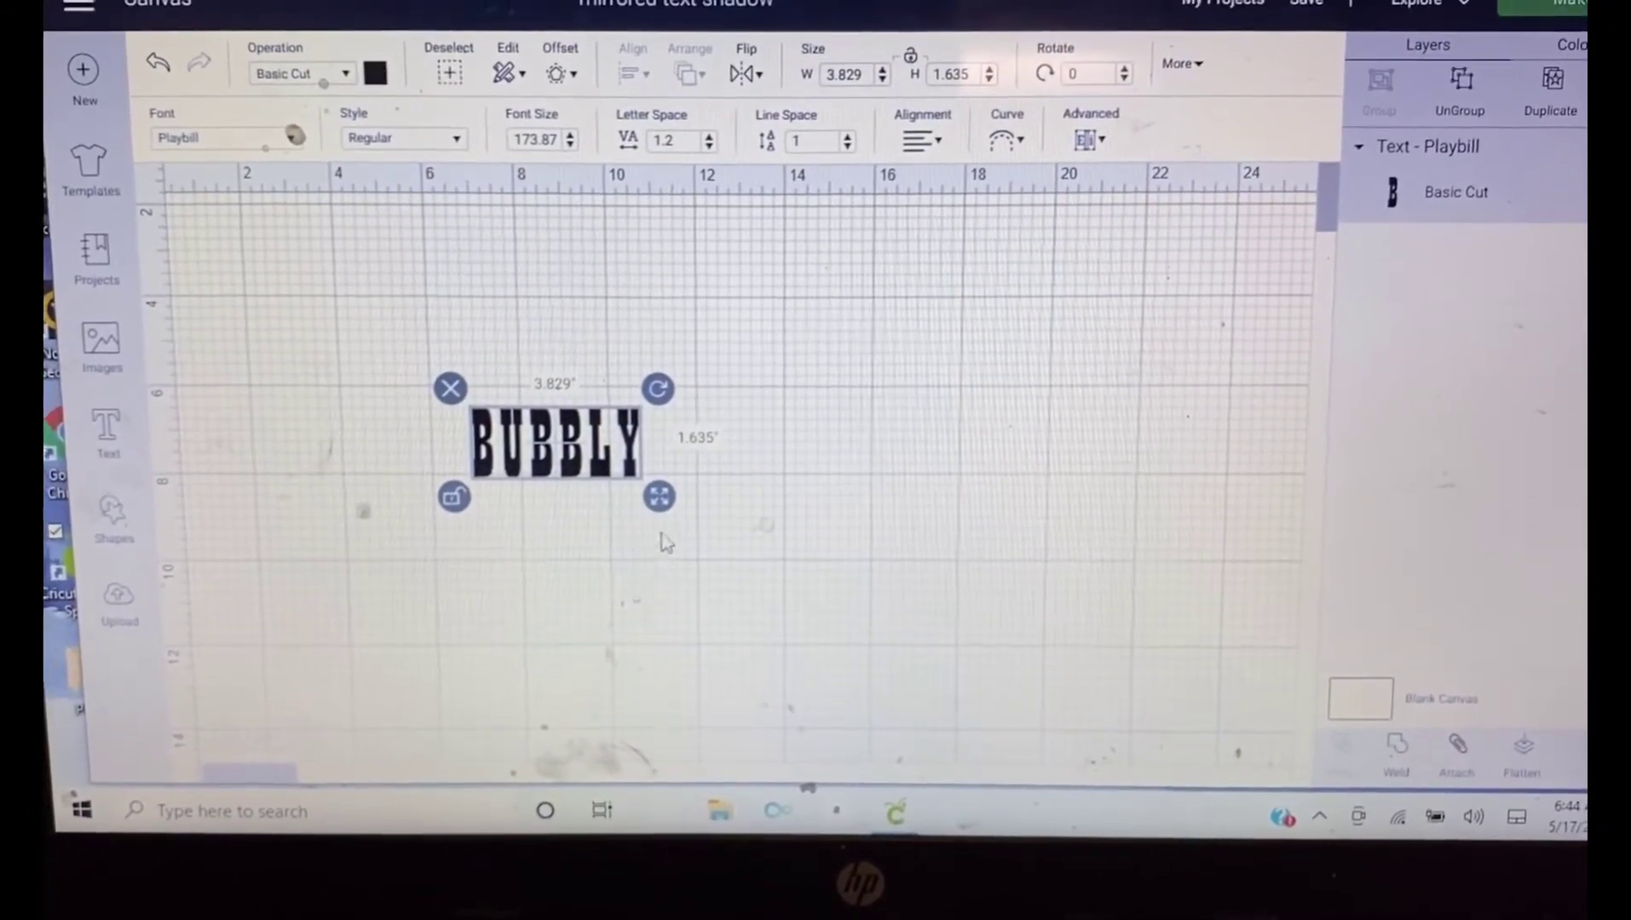
# - Enlarge the Playbill BUBBLY to about 7 × 2.7 inches and reselect it
pyautogui.moveTo(659, 497)
pyautogui.mouseDown()
pyautogui.moveTo(742, 581)
pyautogui.moveTo(795, 576)
pyautogui.mouseUp()
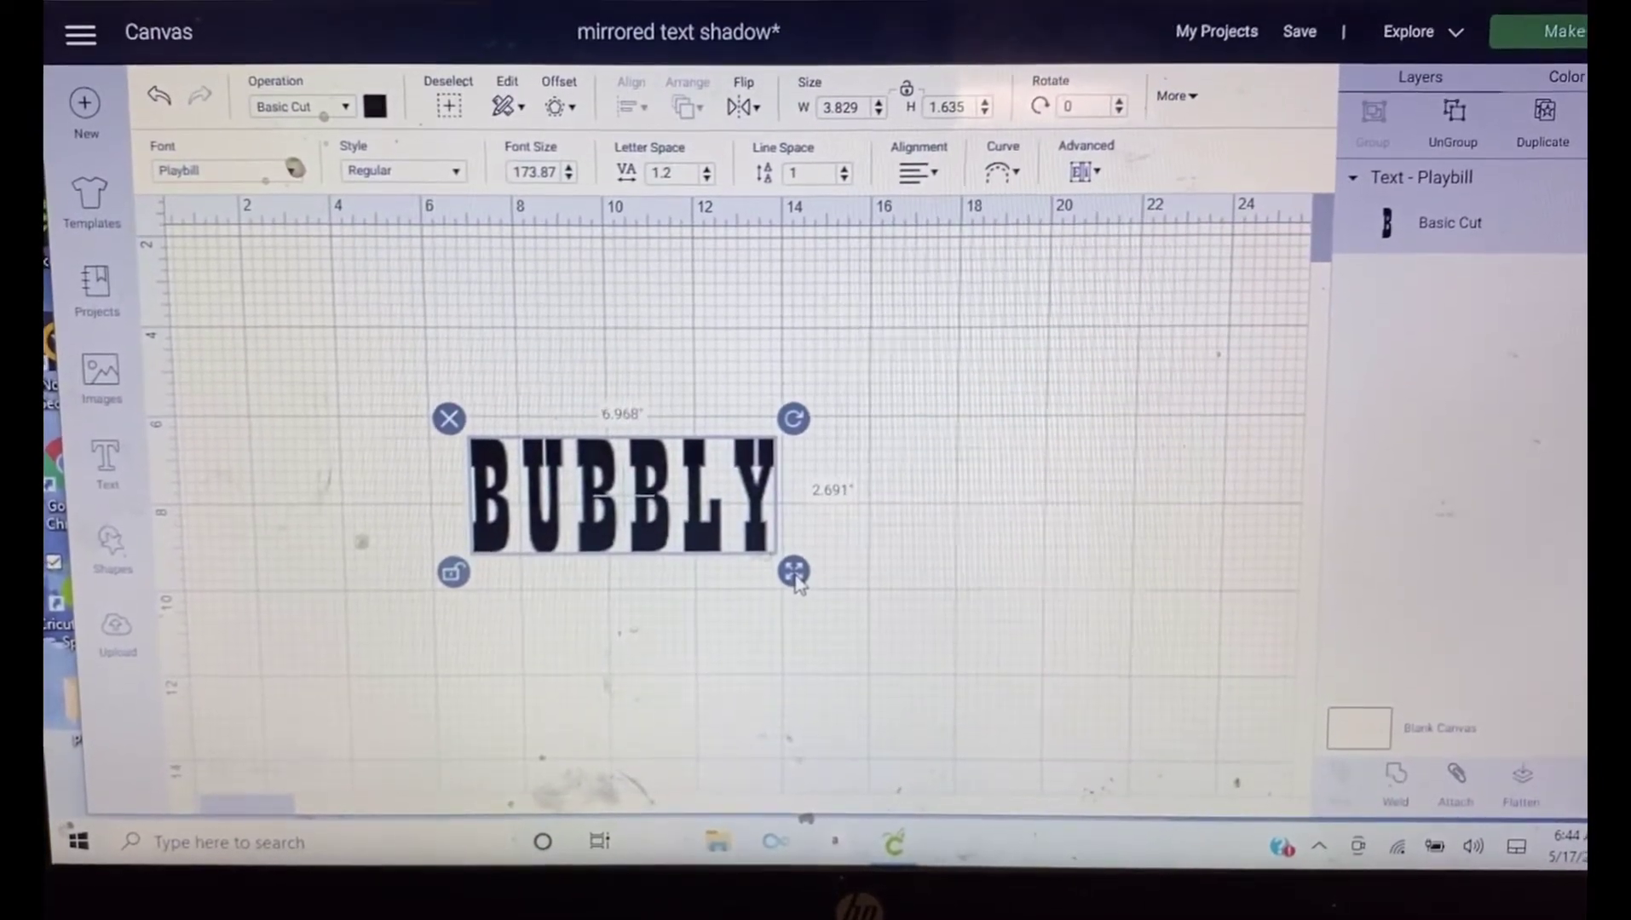
pyautogui.click(967, 629)
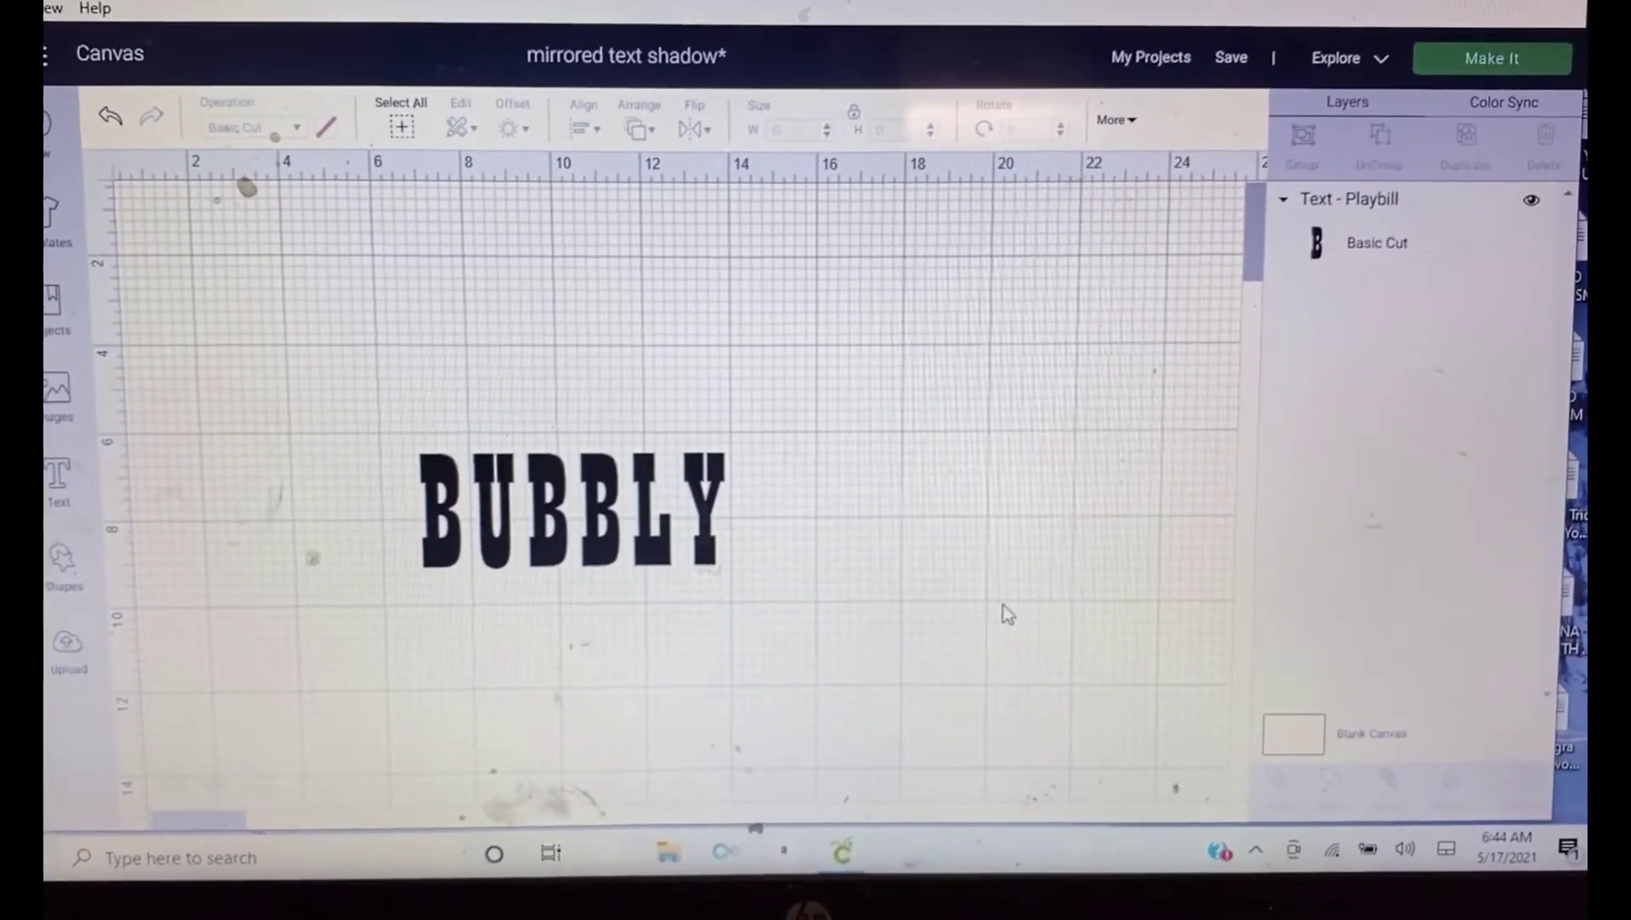
pyautogui.click(616, 512)
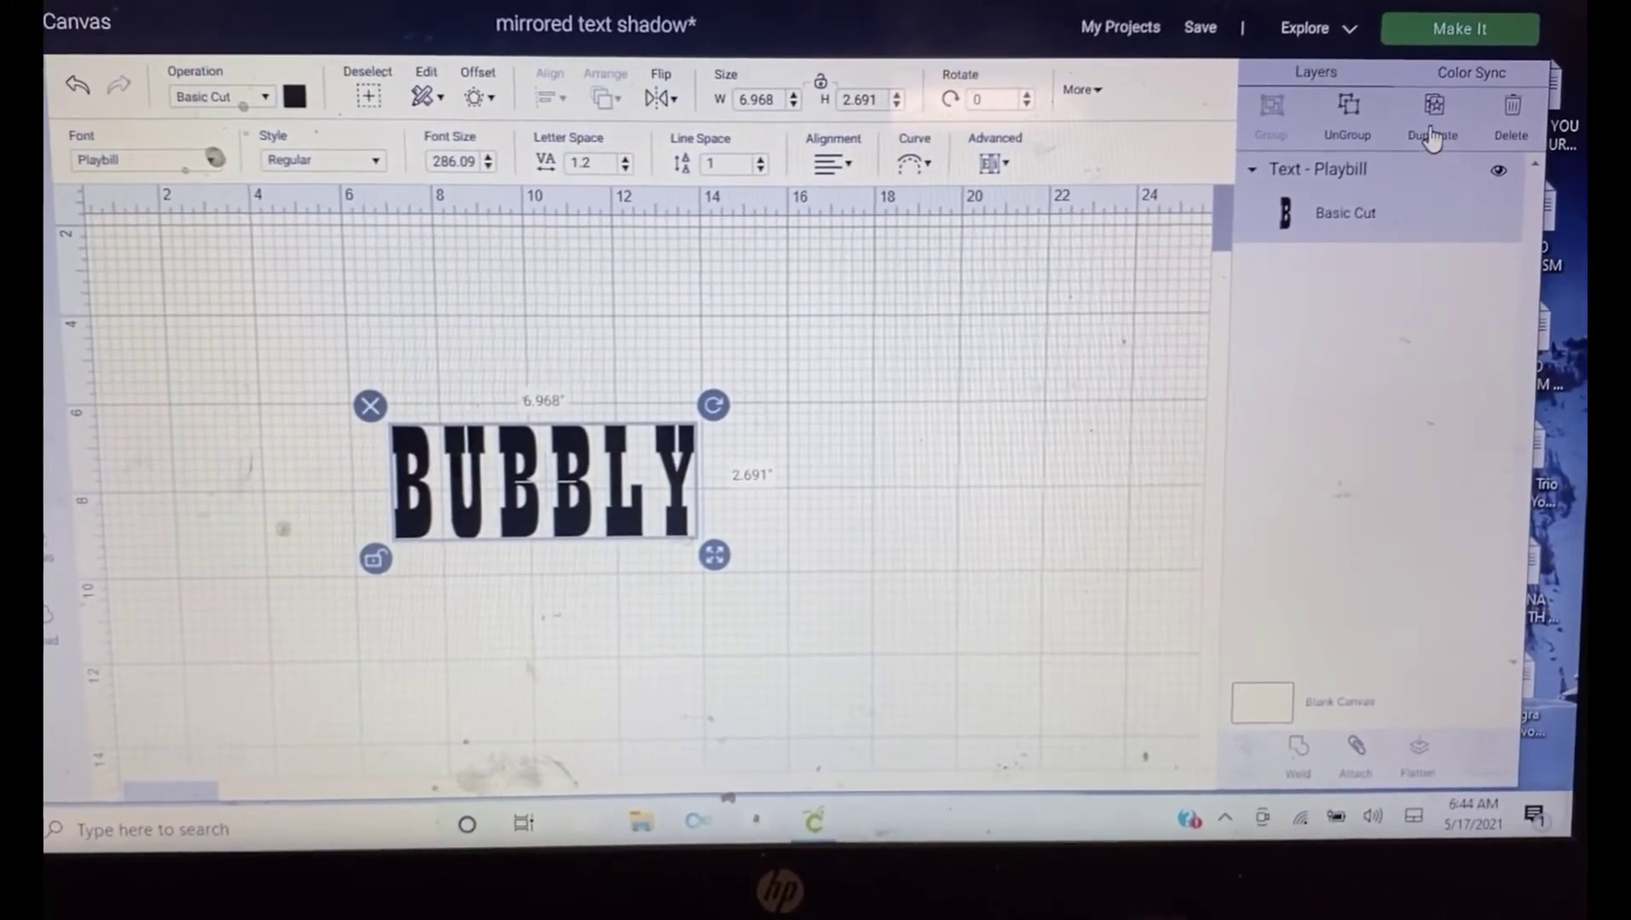
# - Duplicate the 7 × 2.7-inch BUBBLY and move one copy to the lower left, the other mid-canvas
pyautogui.click(1432, 131)
pyautogui.moveTo(541, 484)
pyautogui.mouseDown()
pyautogui.moveTo(516, 534)
pyautogui.moveTo(815, 504)
pyautogui.mouseUp()
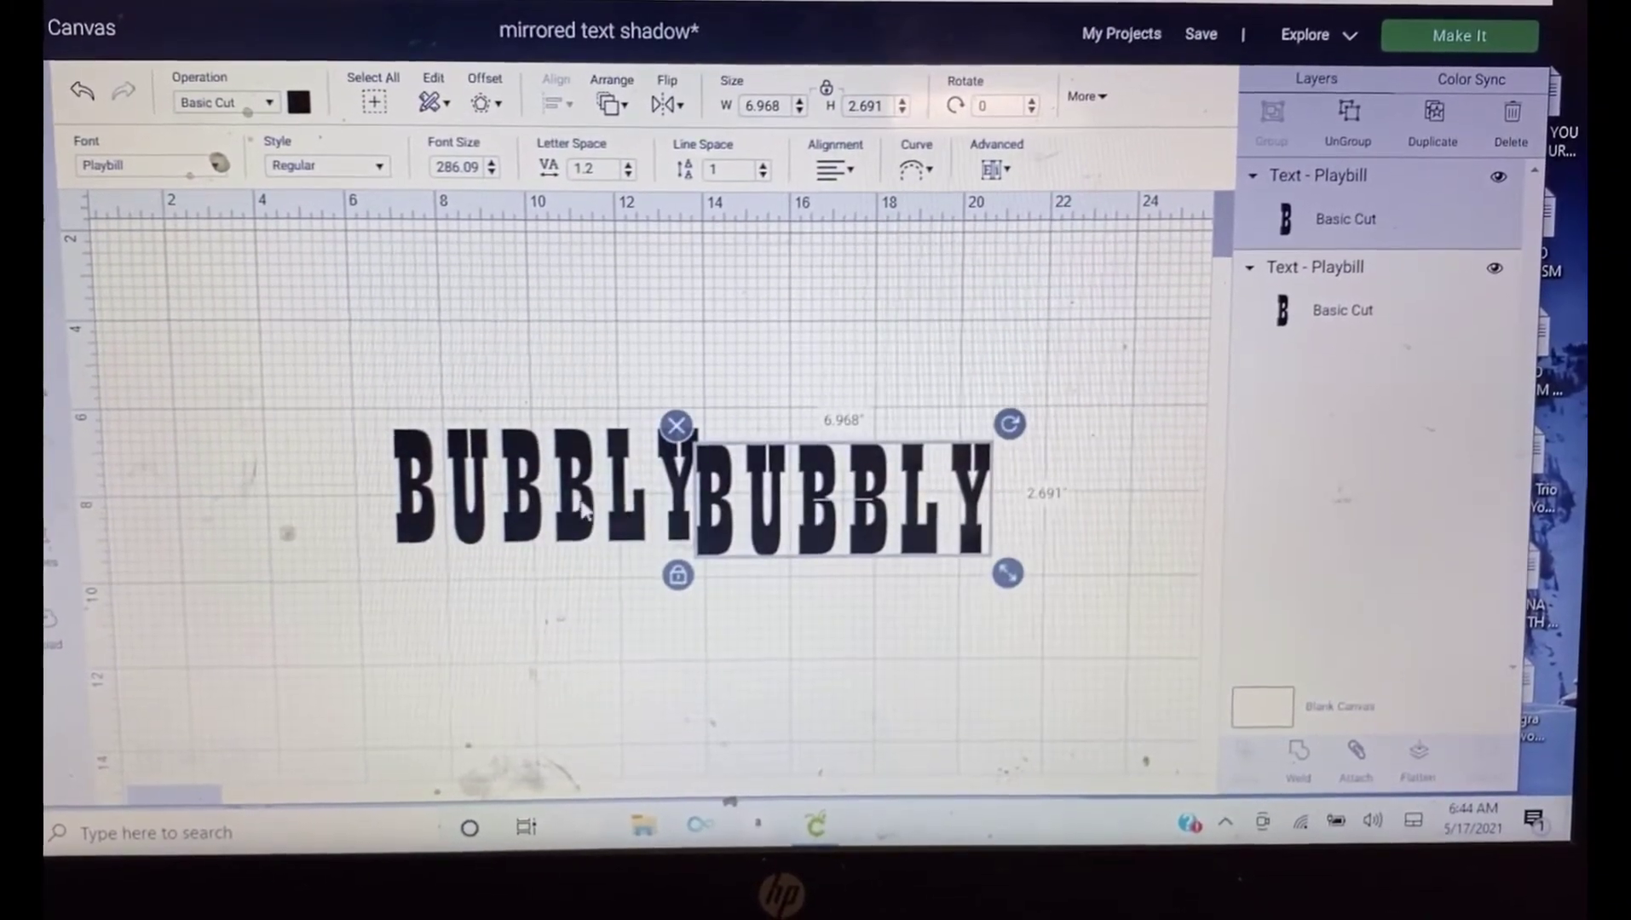
pyautogui.moveTo(542, 491); pyautogui.dragTo(337, 714)
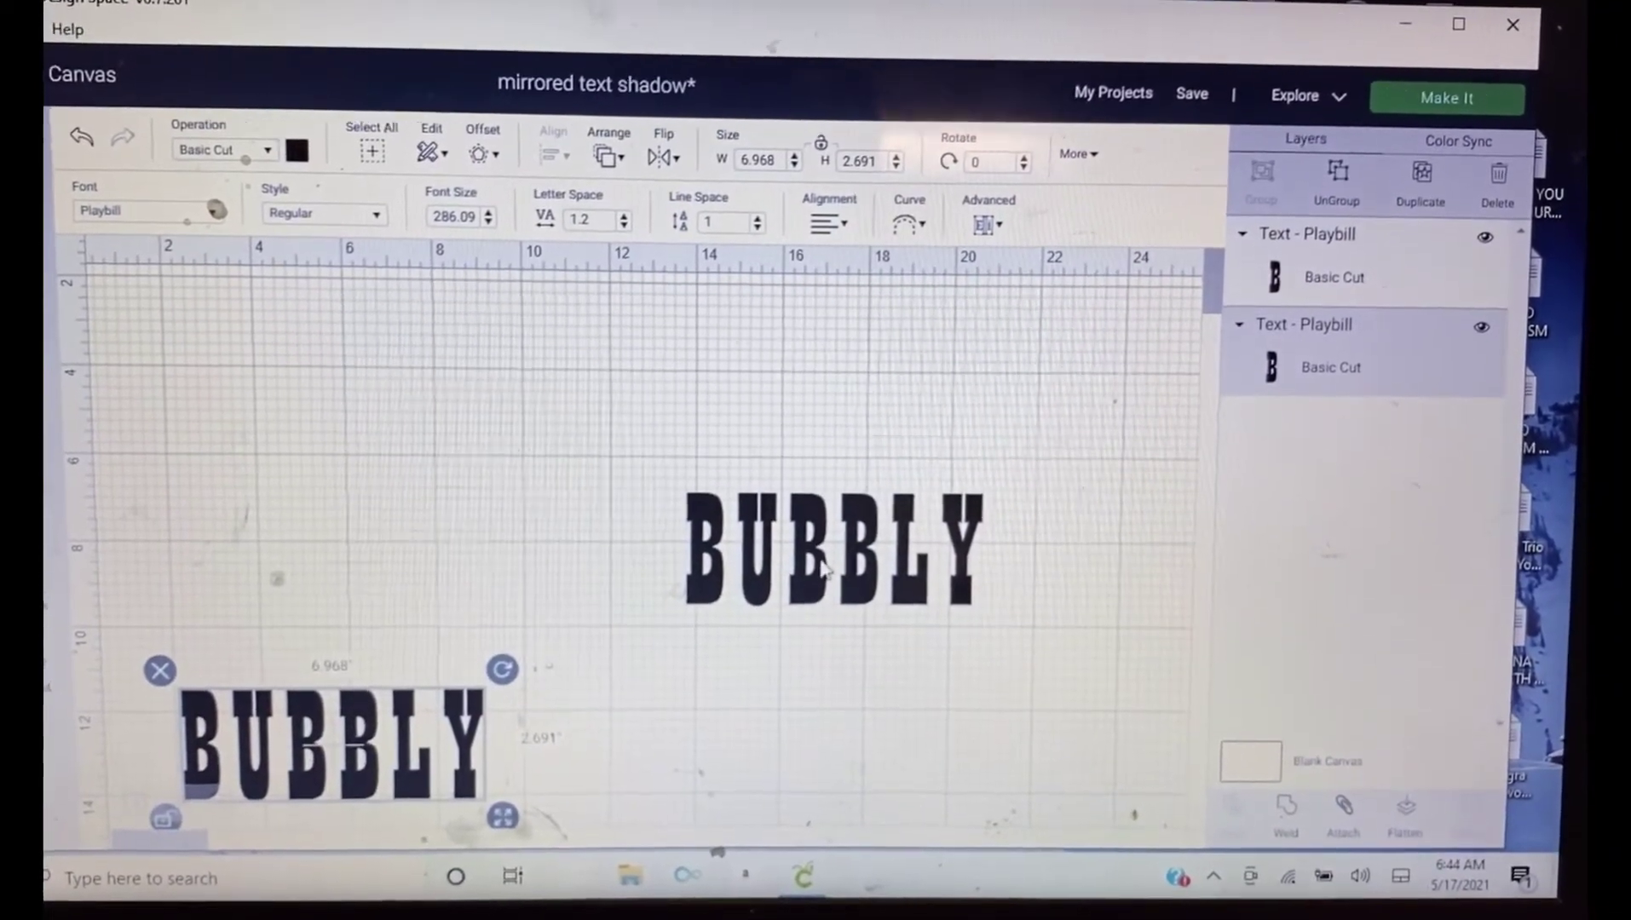
pyautogui.moveTo(816, 535); pyautogui.dragTo(719, 542)
pyautogui.click(720, 541)
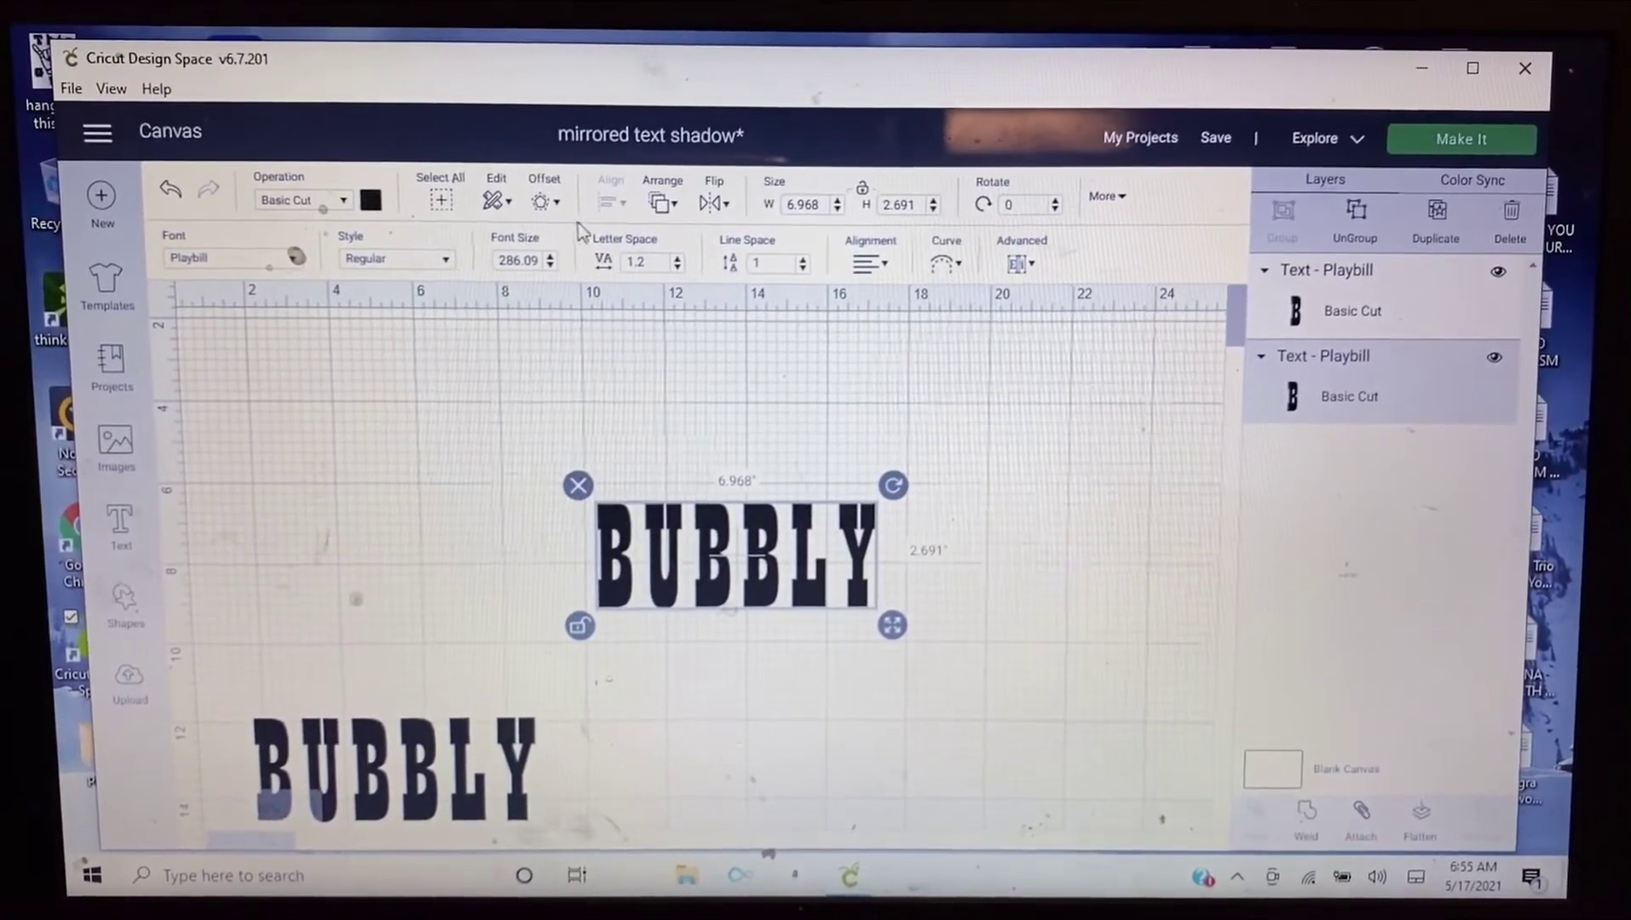
# - Give the upper BUBBLY a rounded 0.097-inch offset outline
pyautogui.click(551, 205)
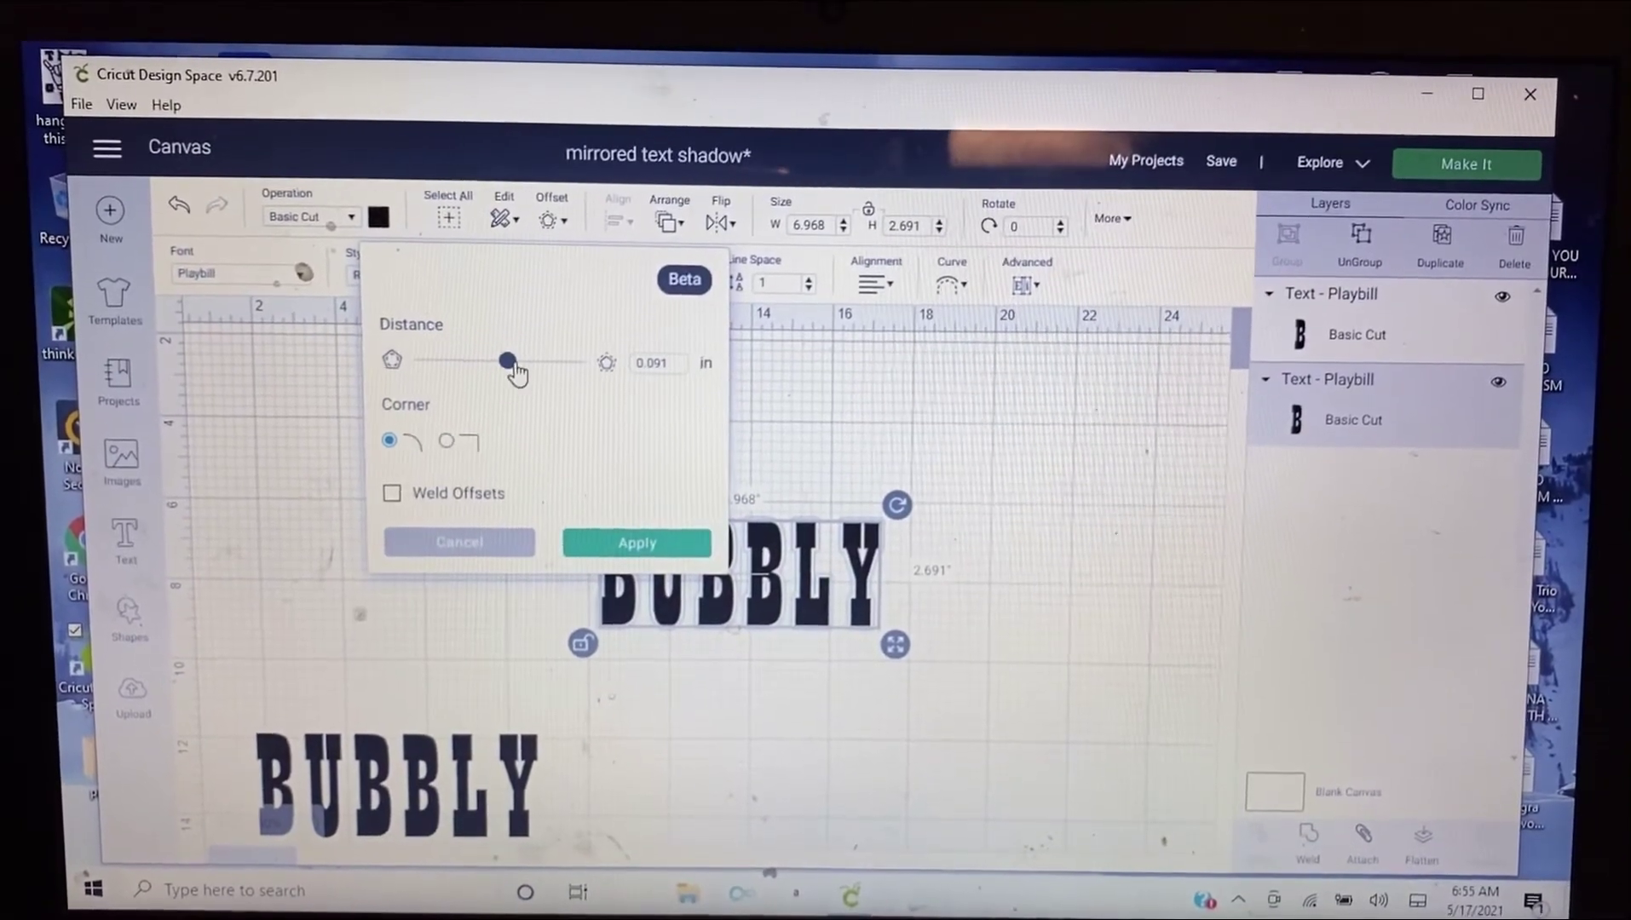
pyautogui.moveTo(507, 363); pyautogui.dragTo(543, 351)
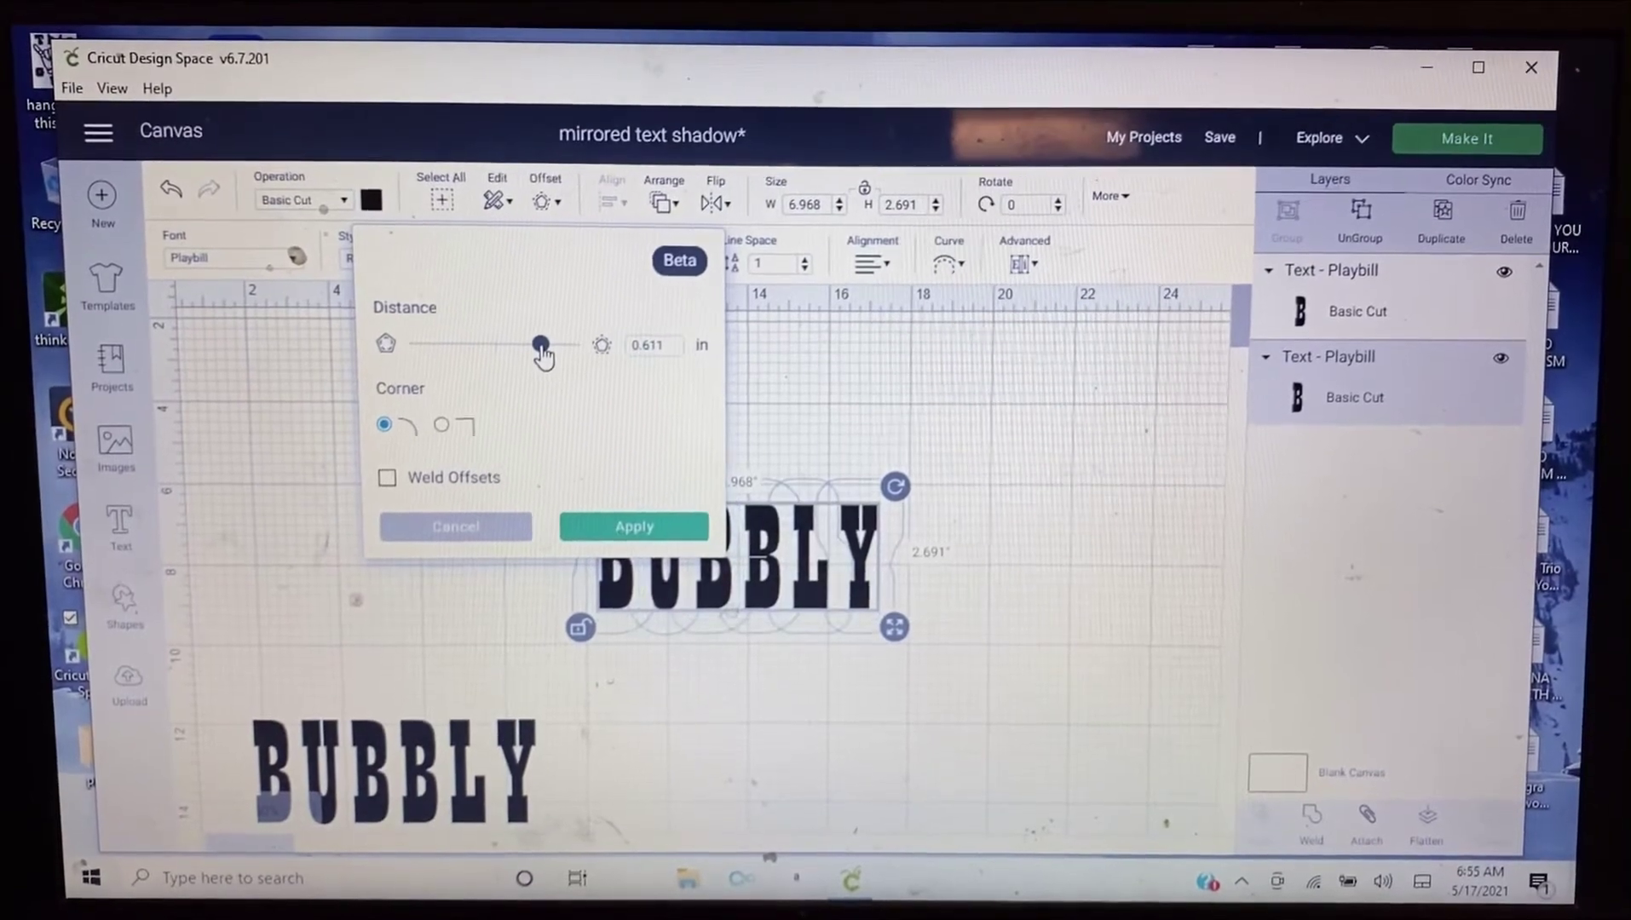
pyautogui.moveTo(543, 346); pyautogui.dragTo(513, 370)
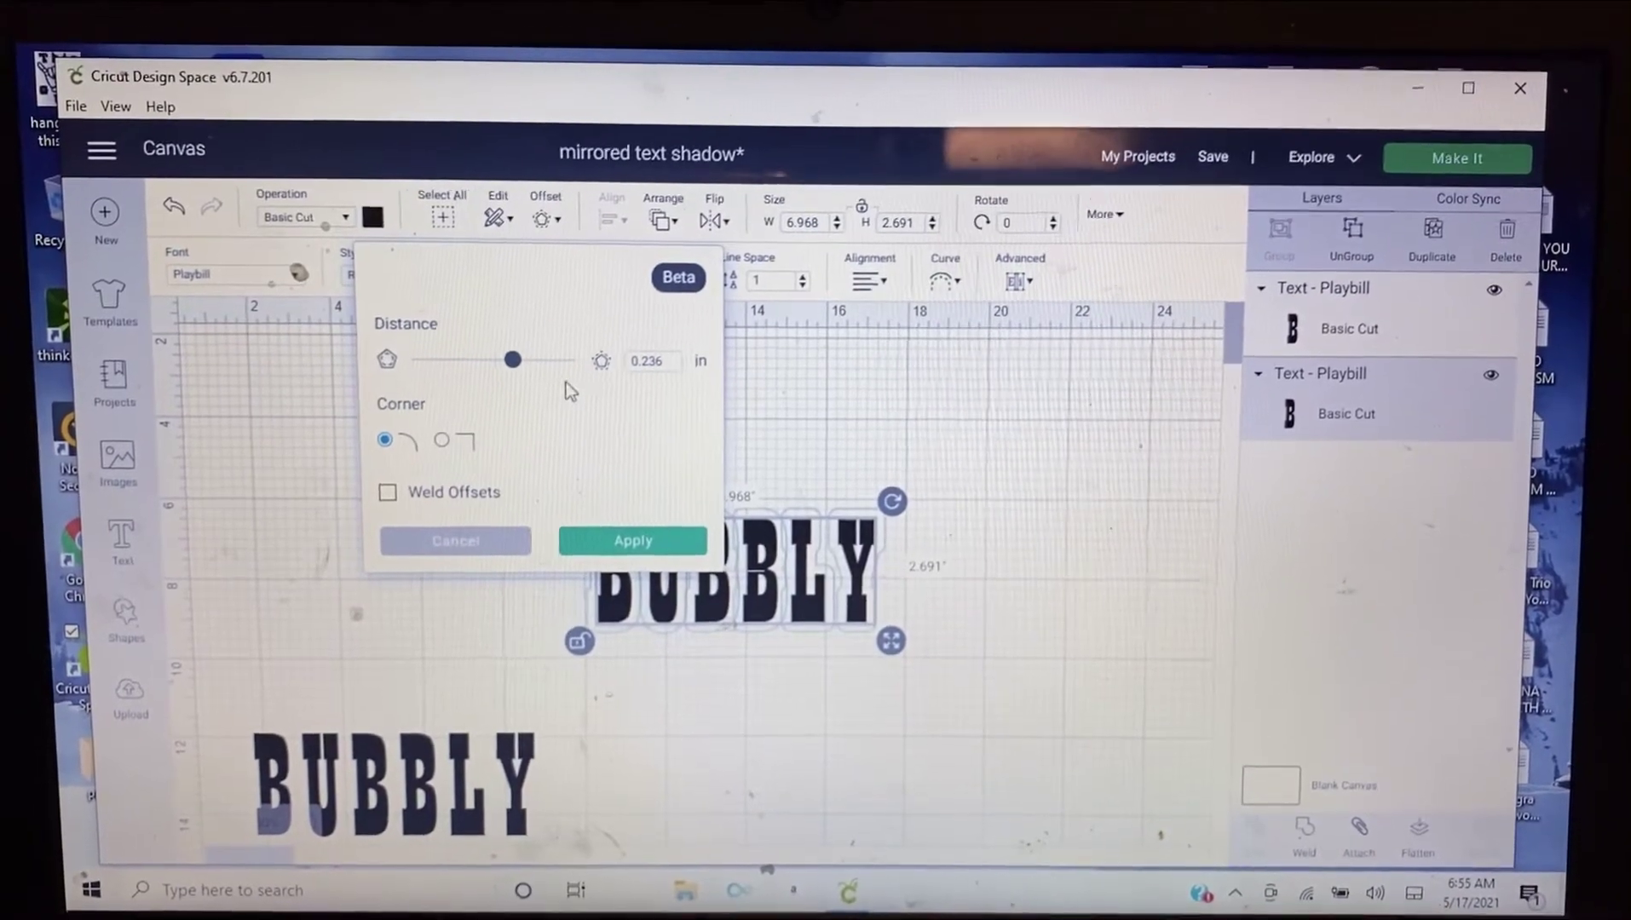
pyautogui.moveTo(514, 367); pyautogui.dragTo(450, 366)
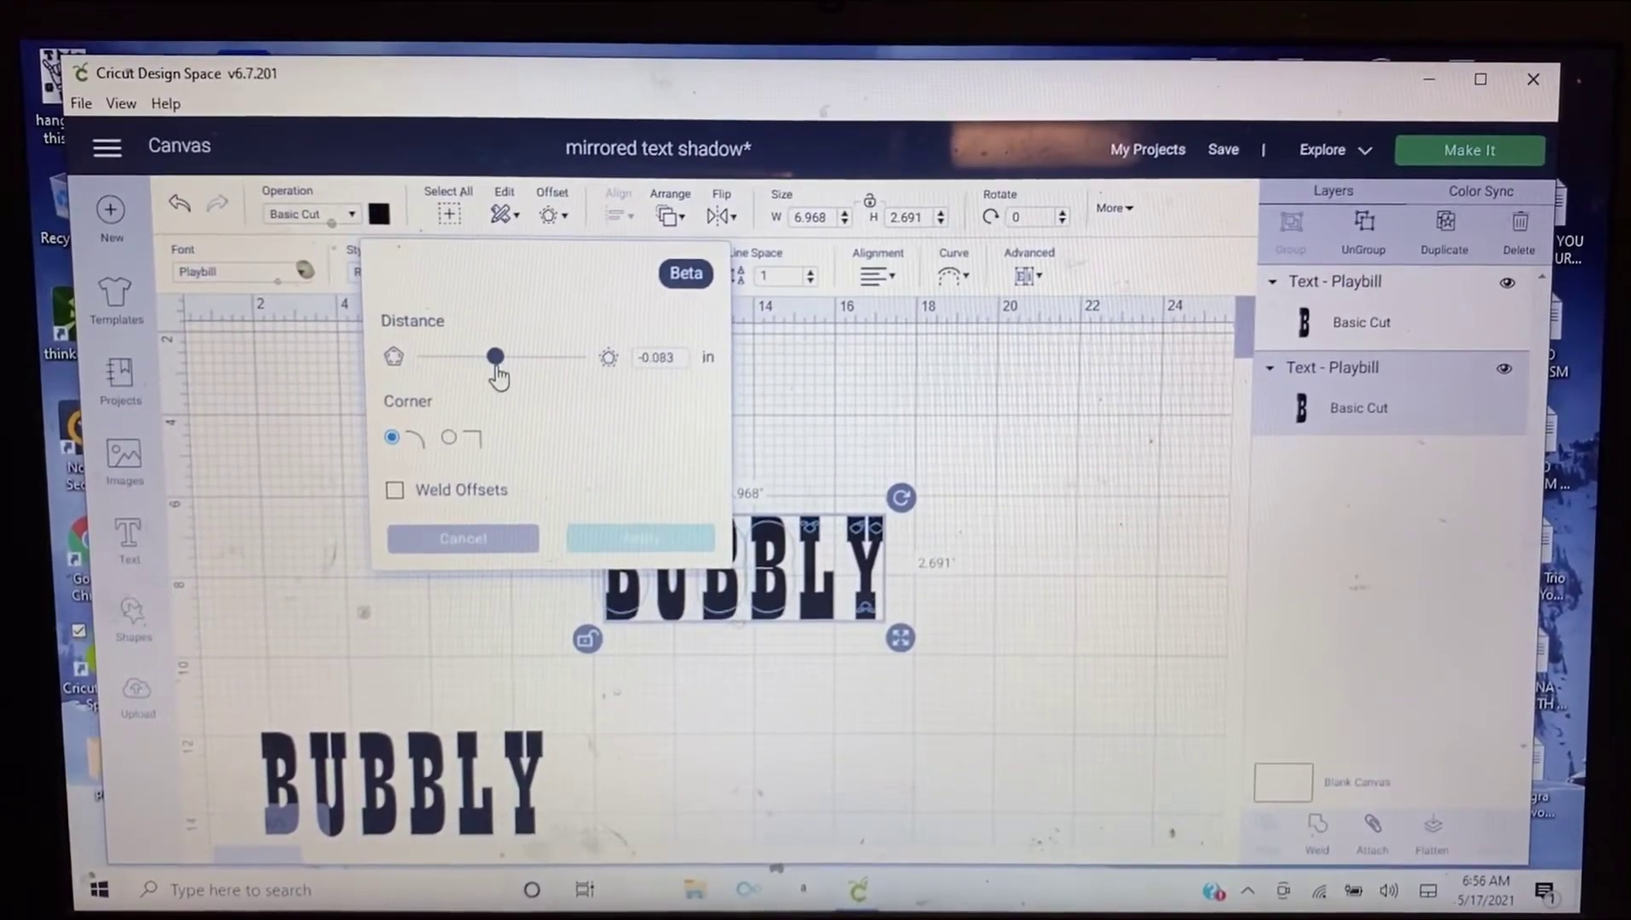
pyautogui.moveTo(495, 356); pyautogui.dragTo(504, 359)
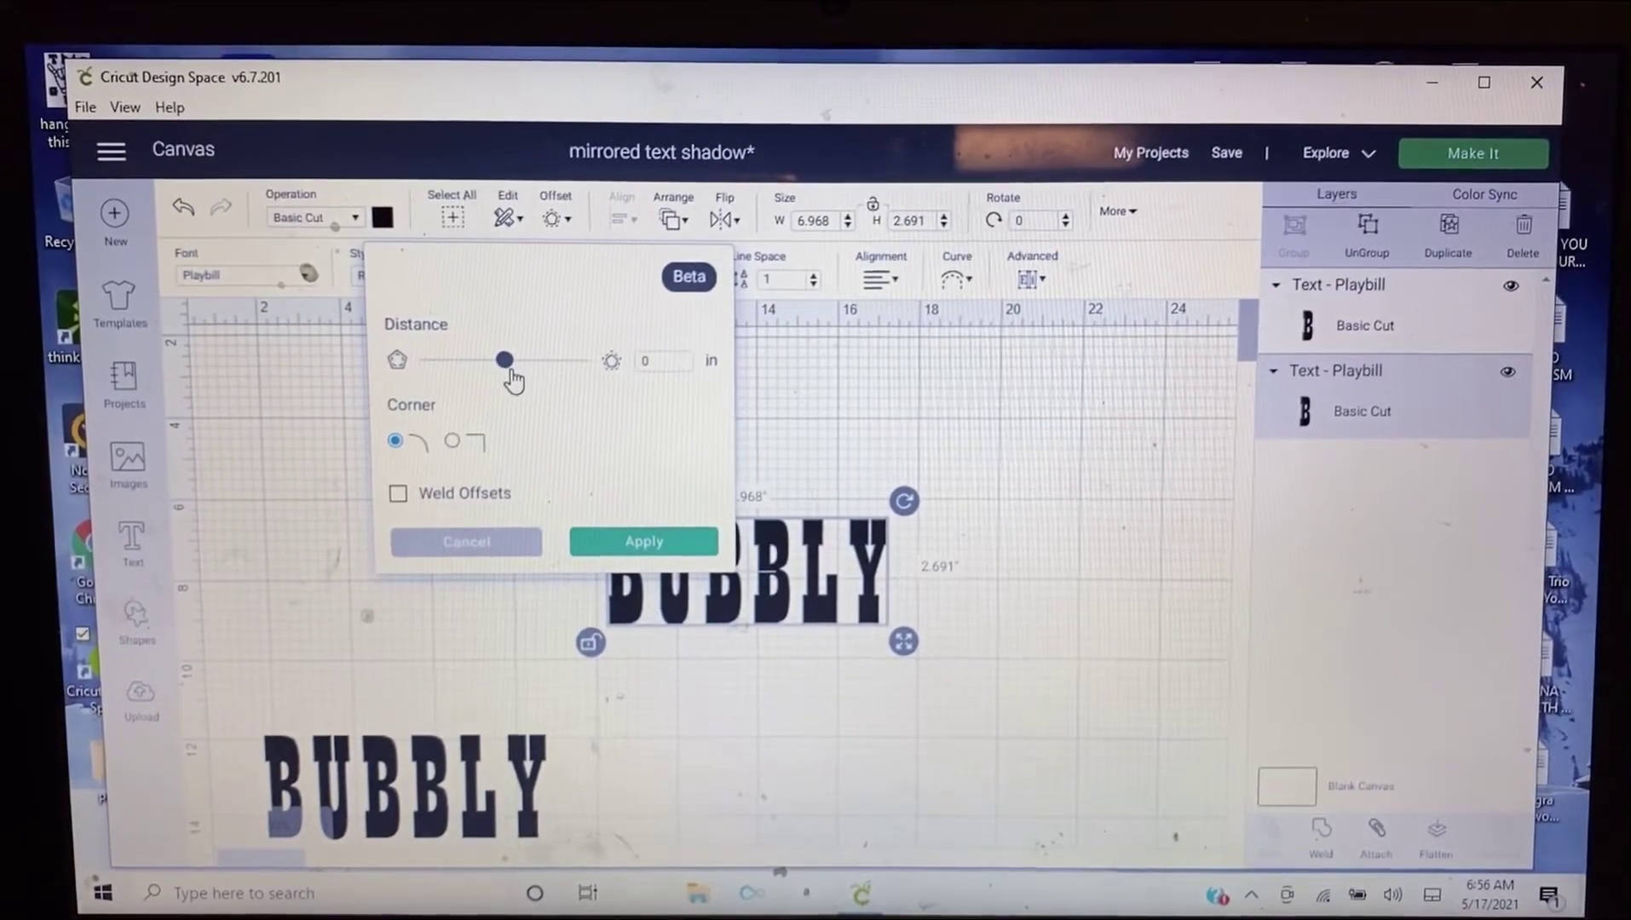
pyautogui.moveTo(505, 360); pyautogui.dragTo(515, 362)
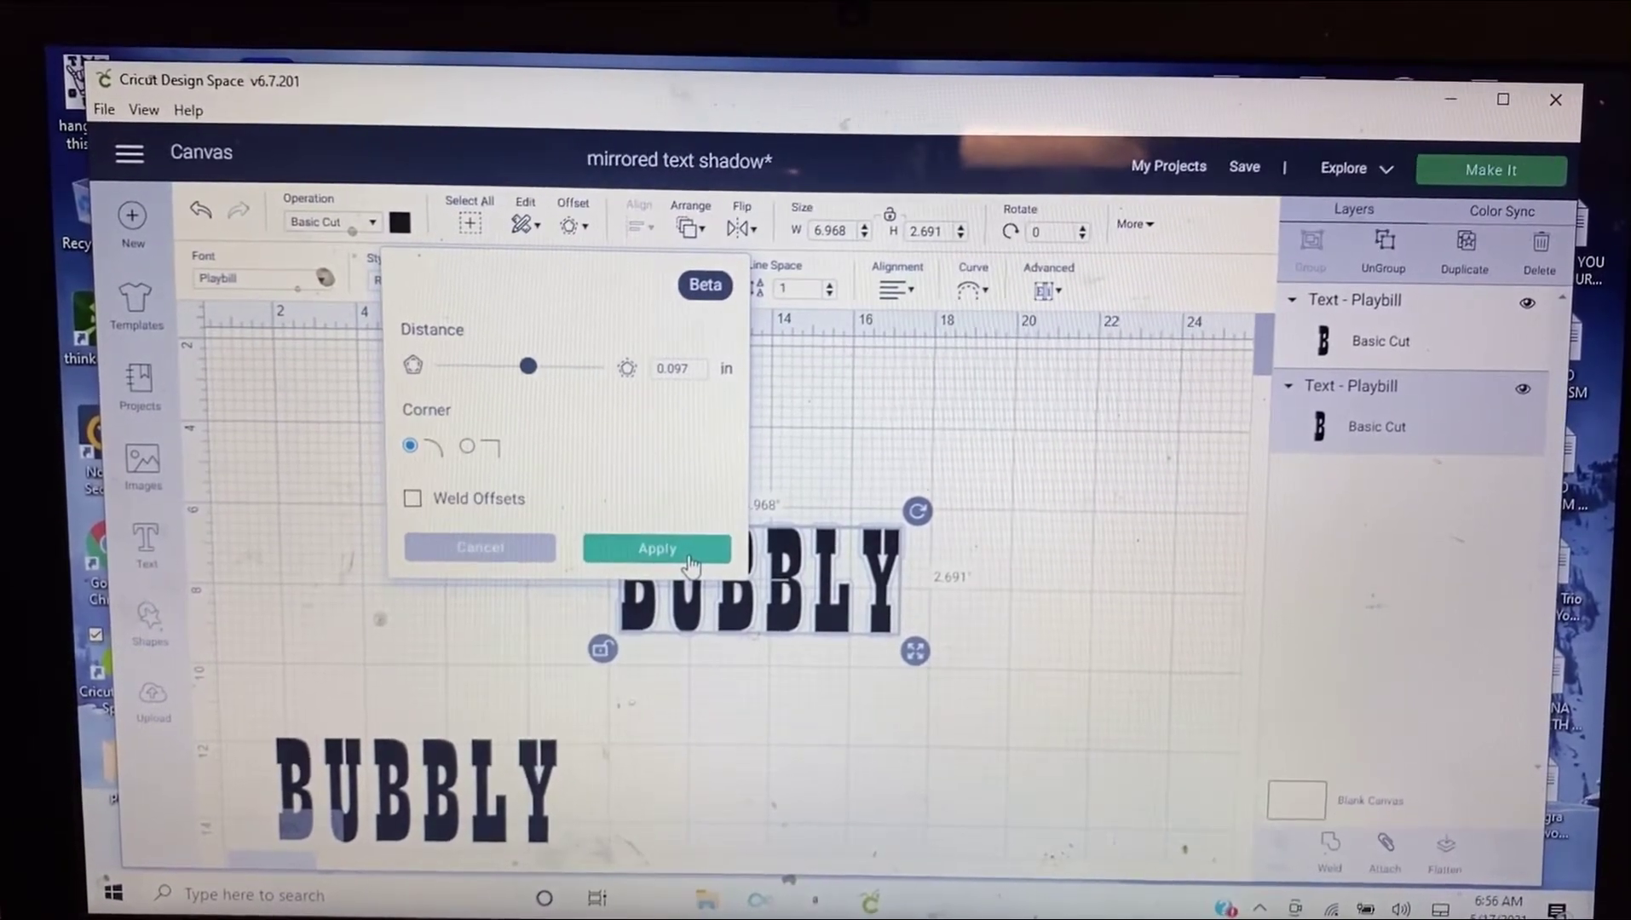
pyautogui.click(687, 553)
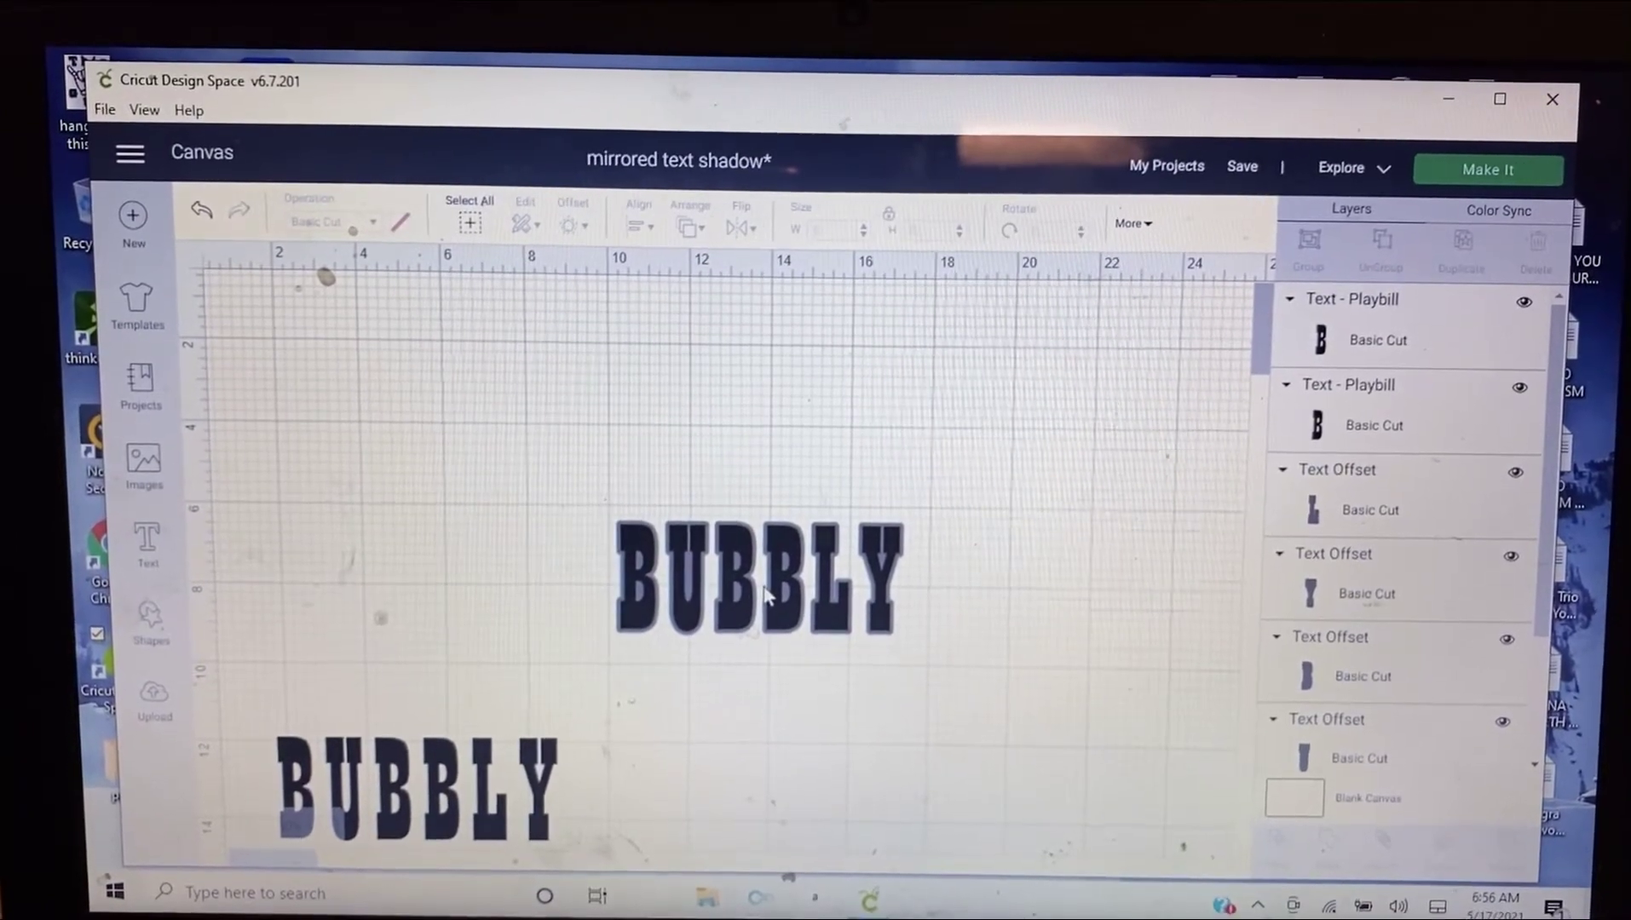
# - Re-centre the moved BUBBLY over its outline, then select the text and outline together
pyautogui.moveTo(777, 587)
pyautogui.mouseDown()
pyautogui.moveTo(879, 763)
pyautogui.moveTo(788, 621)
pyautogui.mouseUp()
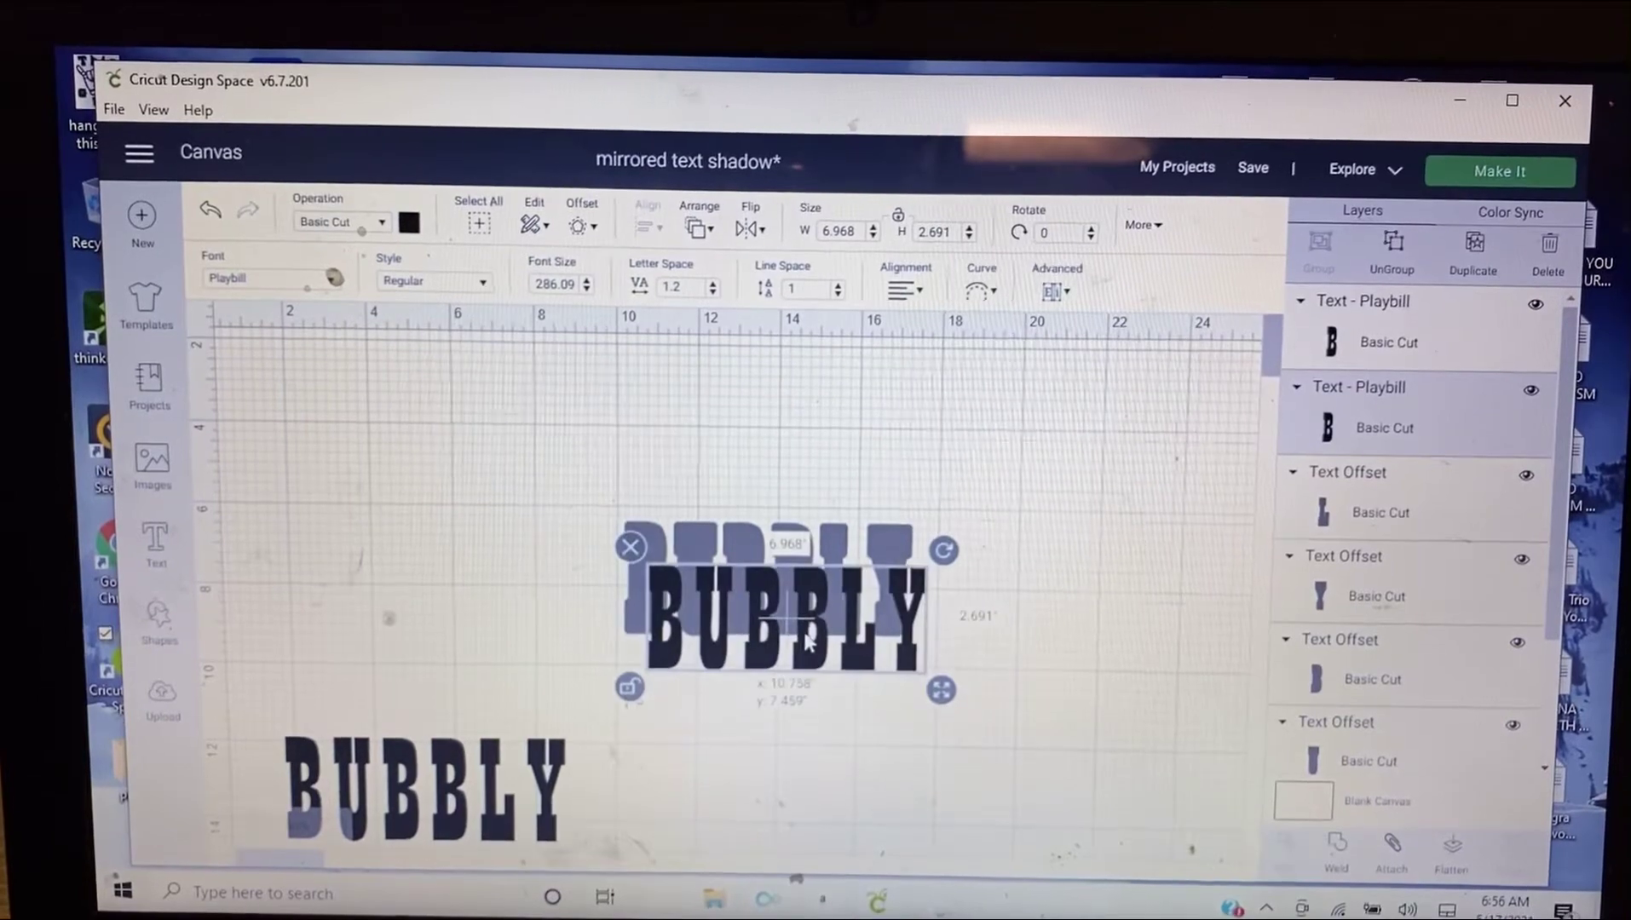
pyautogui.press('Up')
pyautogui.press('Up')
pyautogui.press('Left')
pyautogui.press('Left')
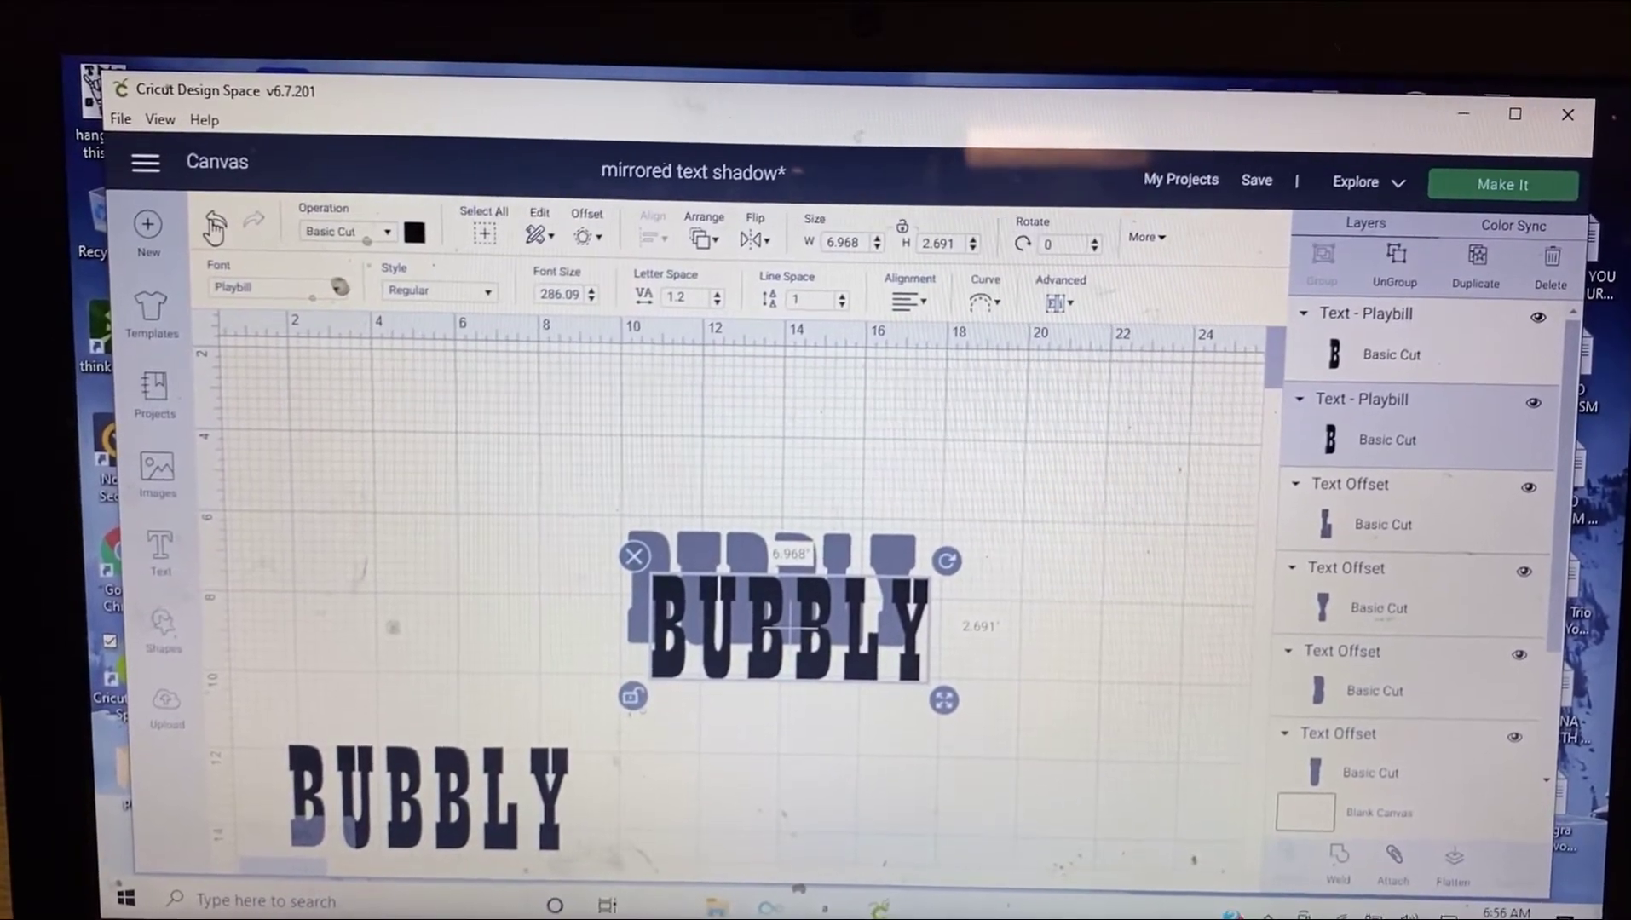
pyautogui.click(462, 374)
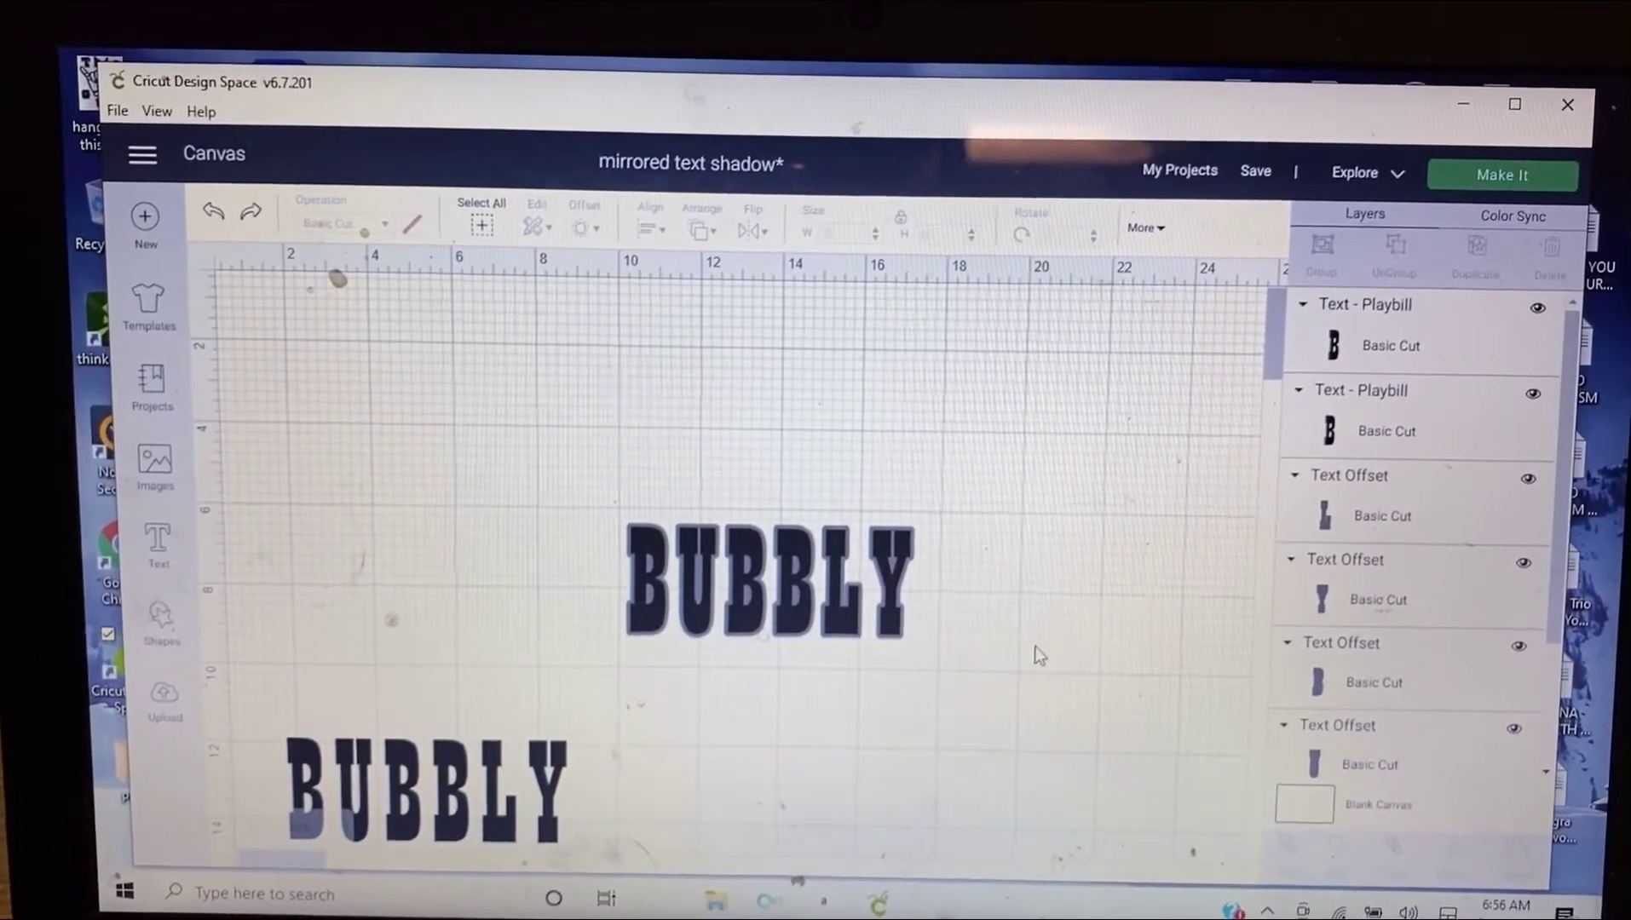
pyautogui.moveTo(1035, 650); pyautogui.dragTo(588, 493)
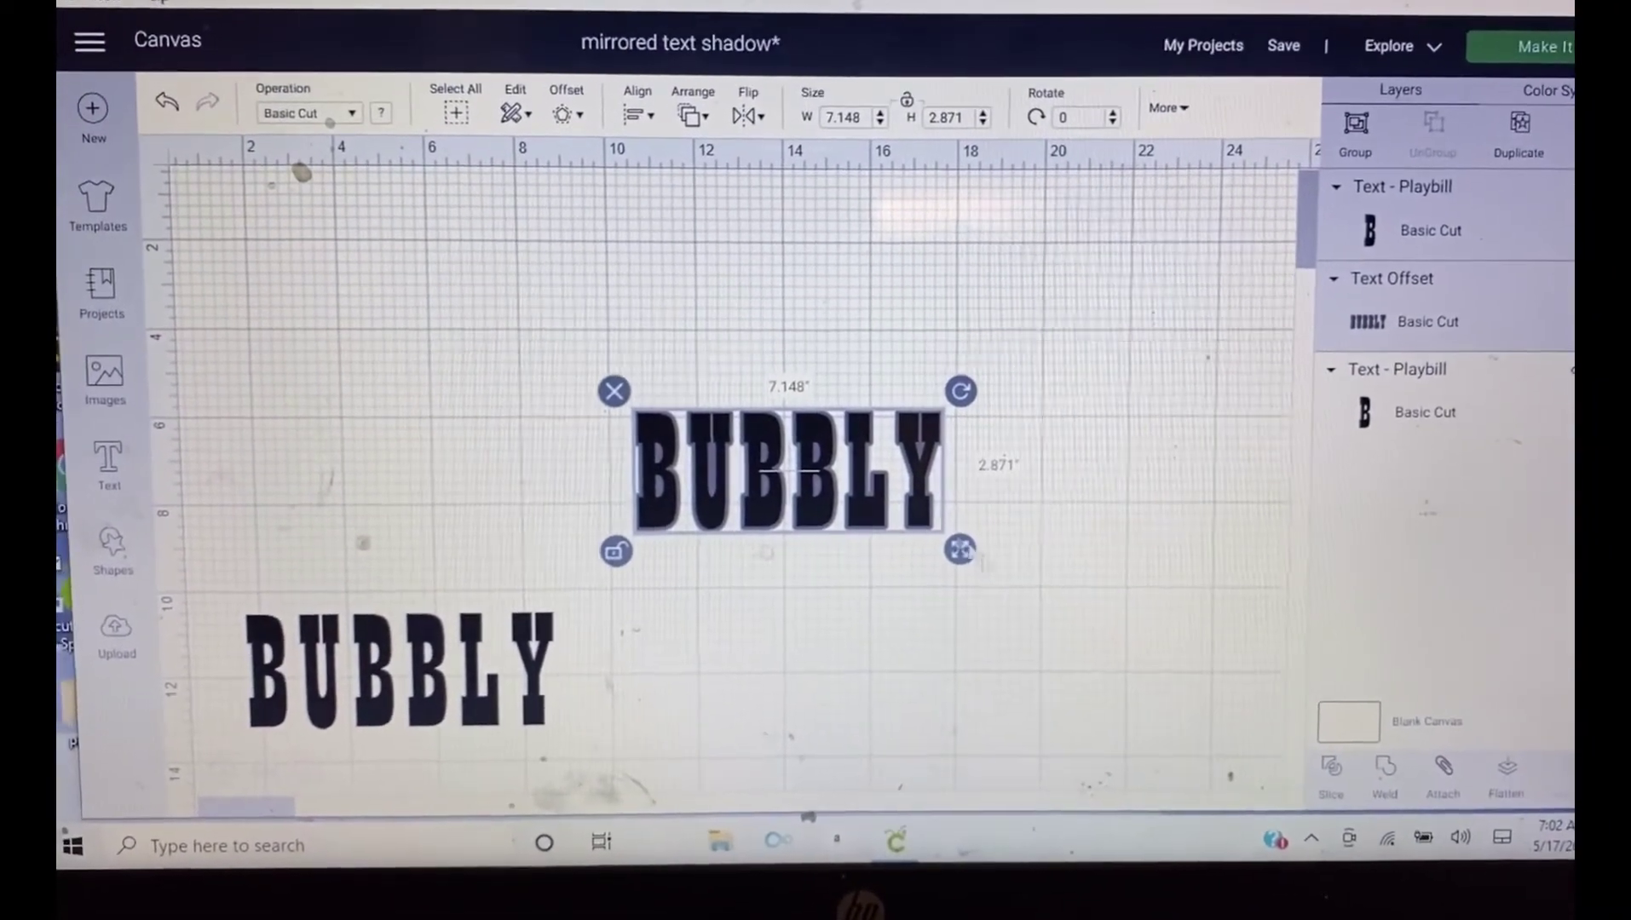
# - Slice the upper BUBBLY with its offset outline, creating three Slice Result layers
pyautogui.moveTo(1019, 576); pyautogui.dragTo(621, 438)
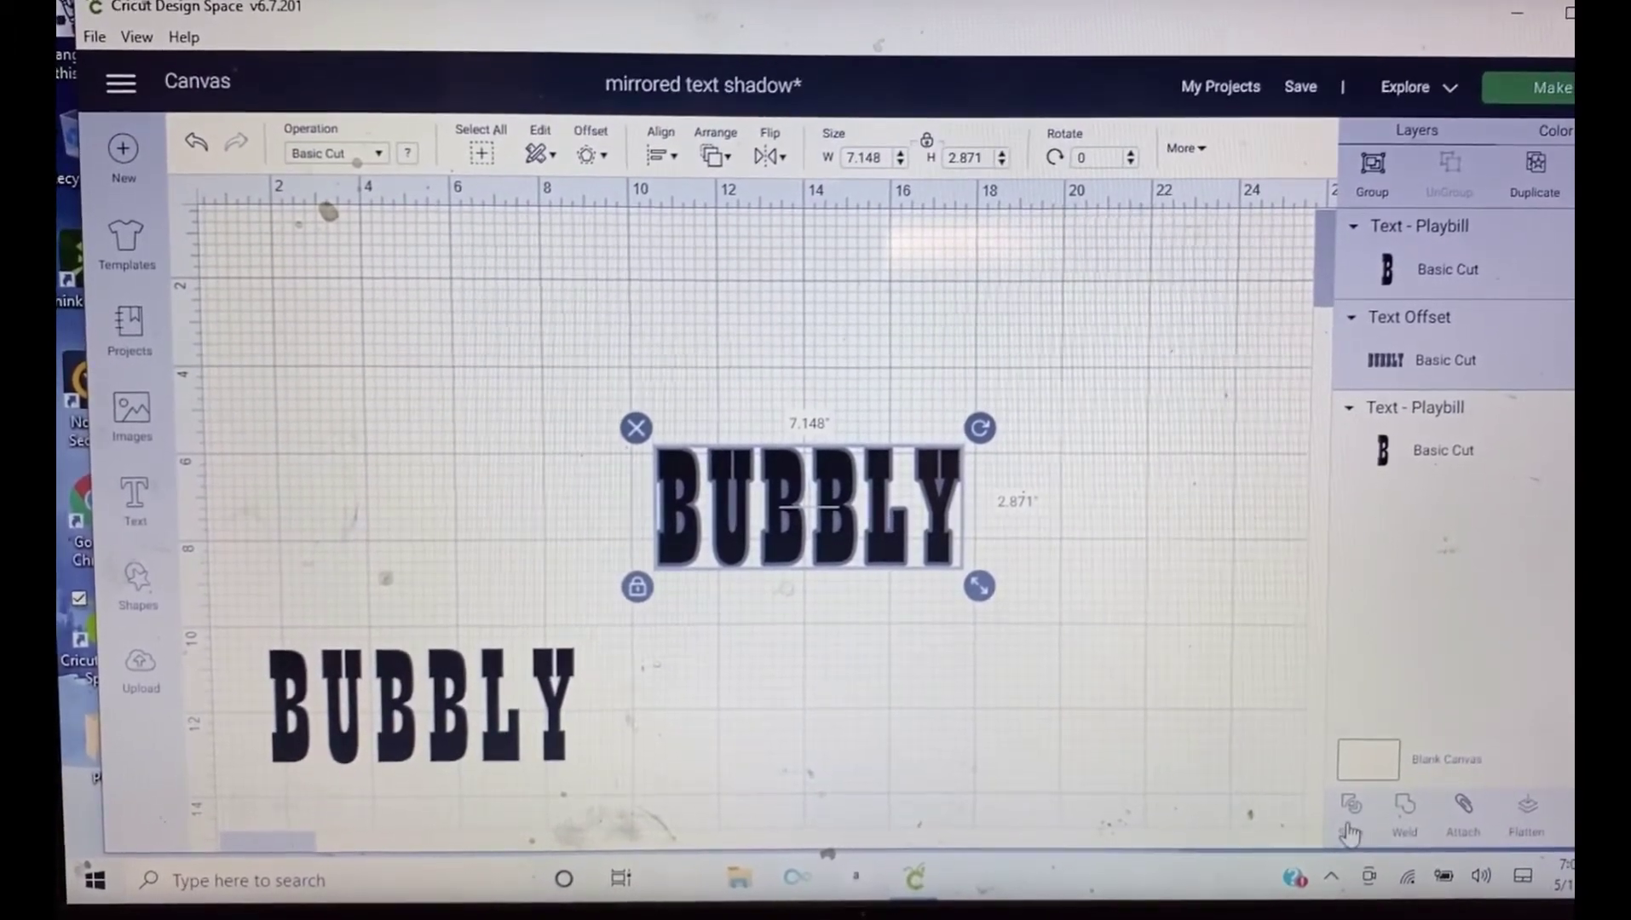
pyautogui.click(1355, 831)
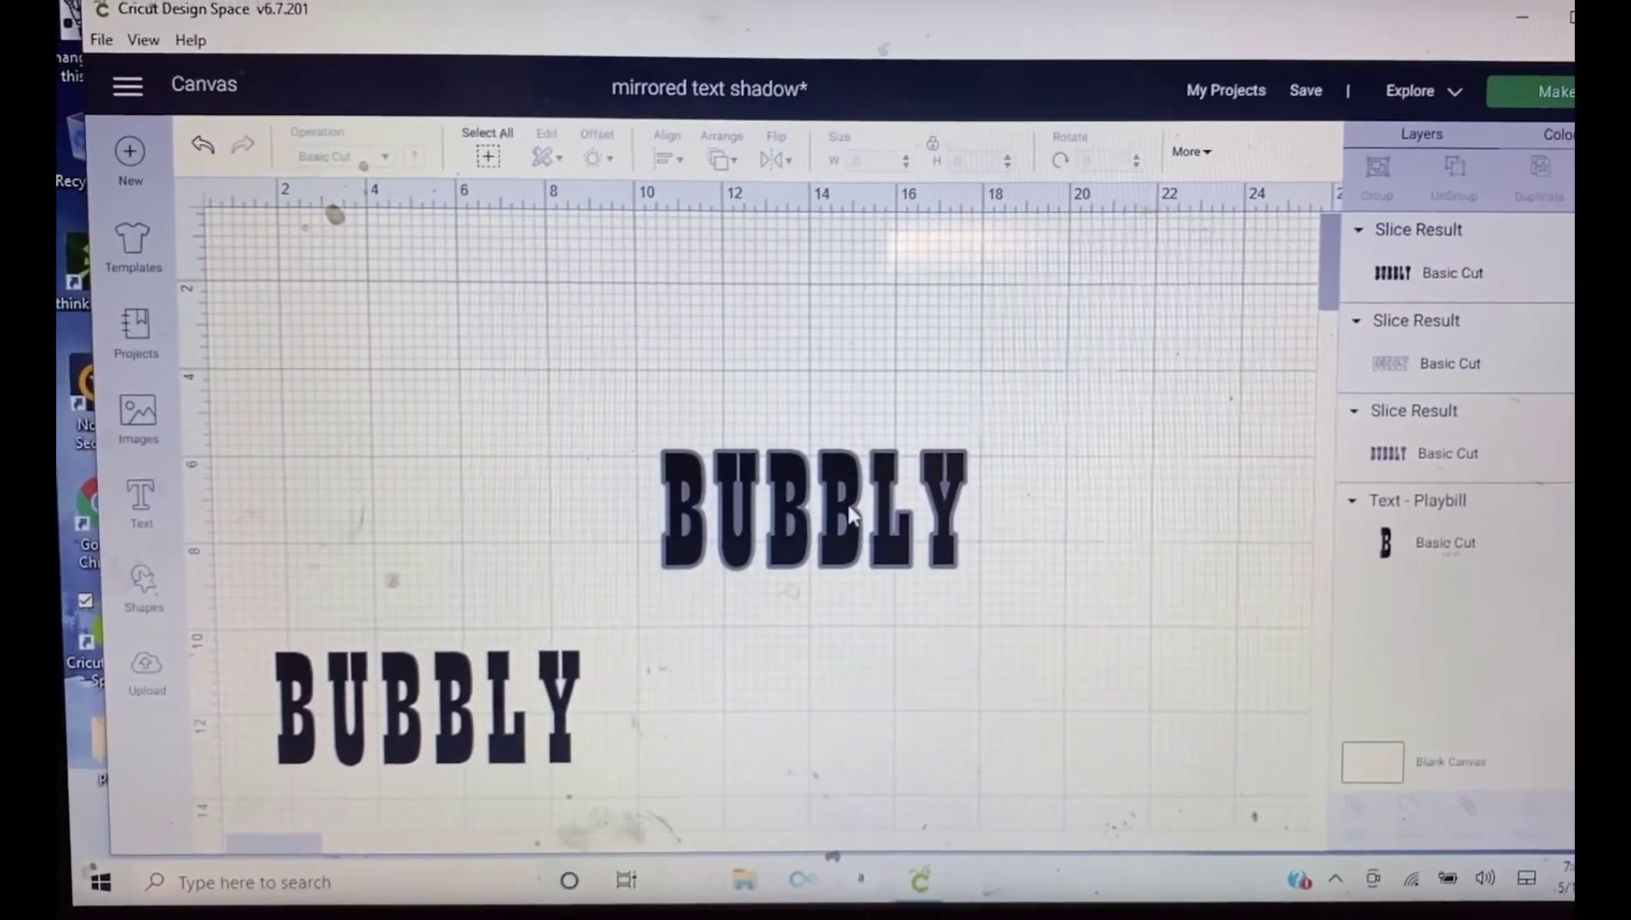
# - Separate the three slice pieces and delete the lighter middle BUBBLY piece
pyautogui.click(867, 513)
pyautogui.moveTo(851, 513); pyautogui.dragTo(1045, 675)
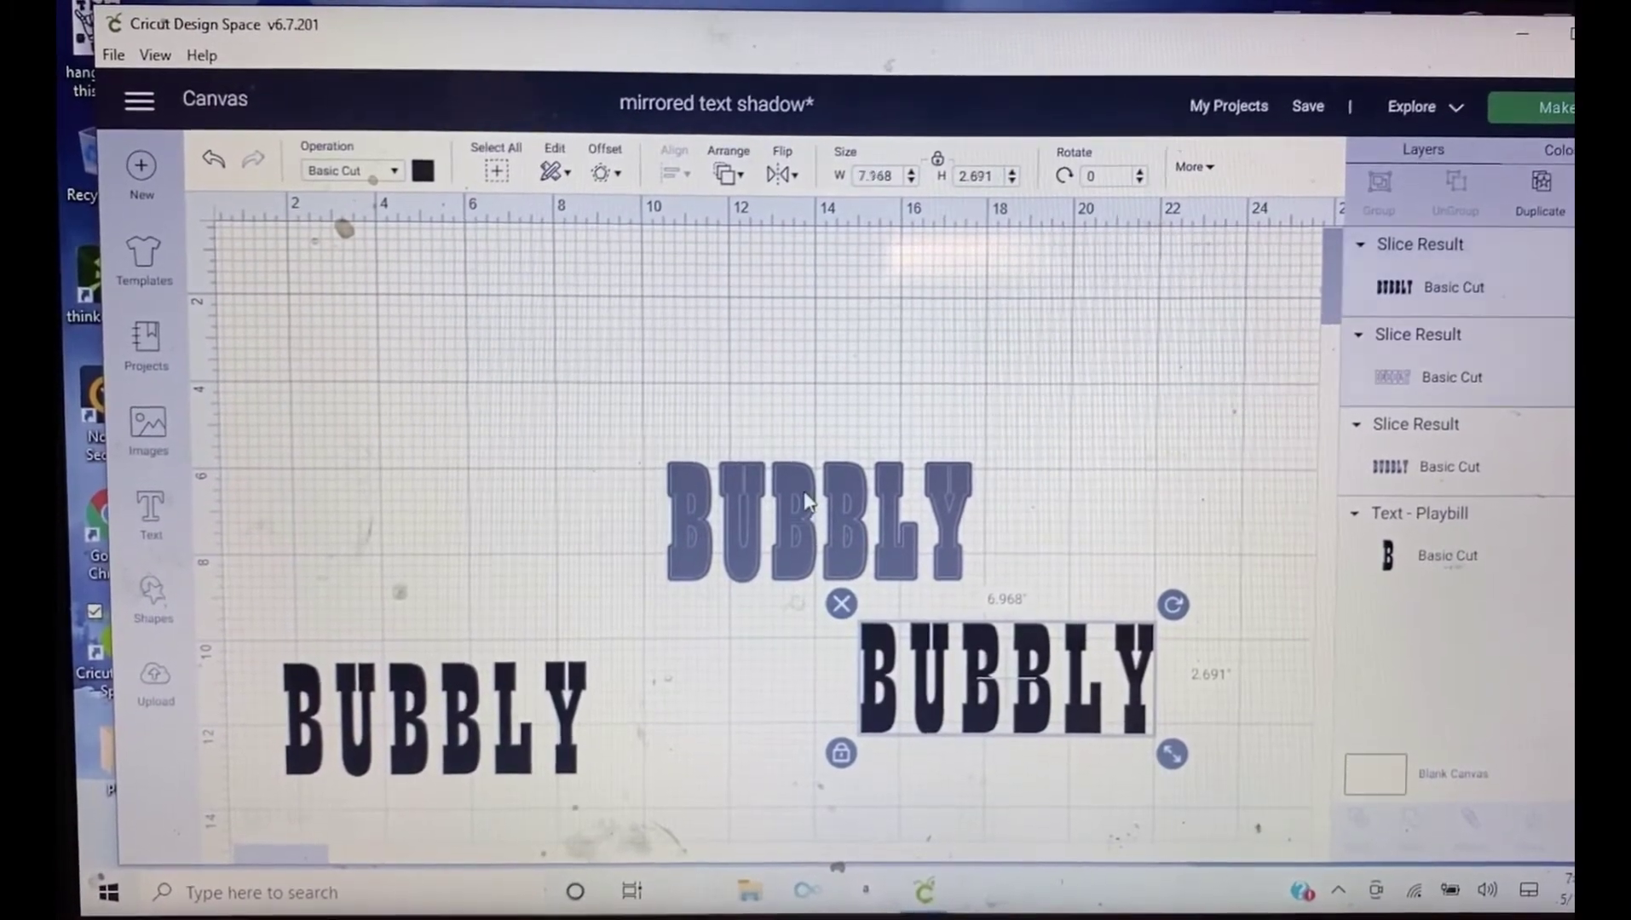
pyautogui.moveTo(816, 497)
pyautogui.mouseDown()
pyautogui.moveTo(956, 427)
pyautogui.moveTo(1032, 325)
pyautogui.mouseUp()
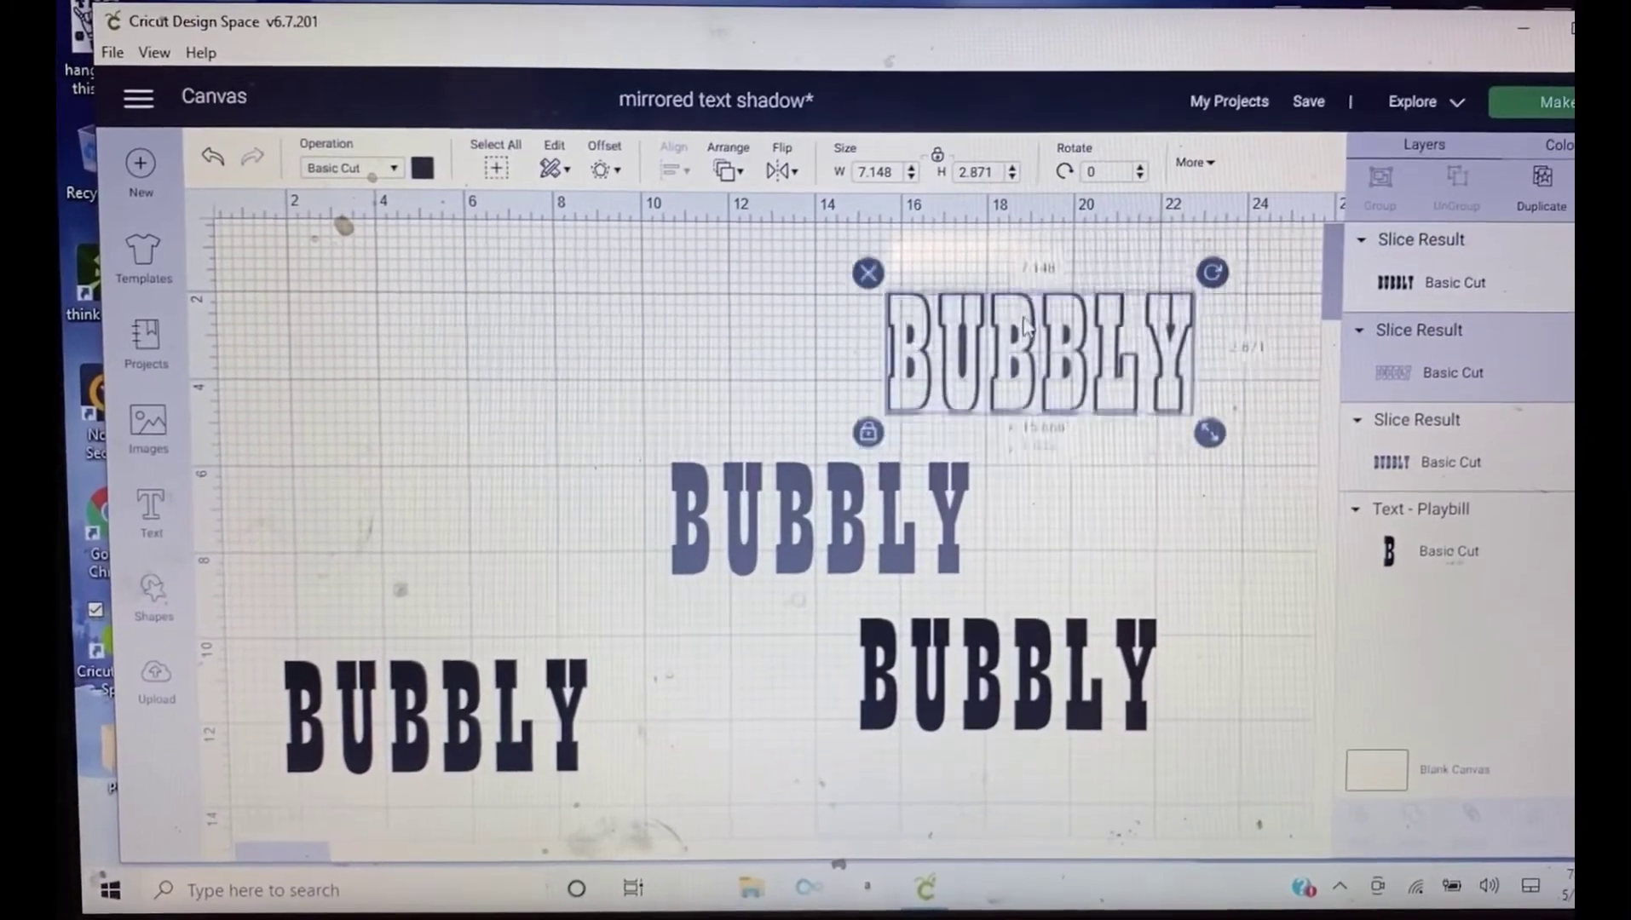
pyautogui.click(815, 491)
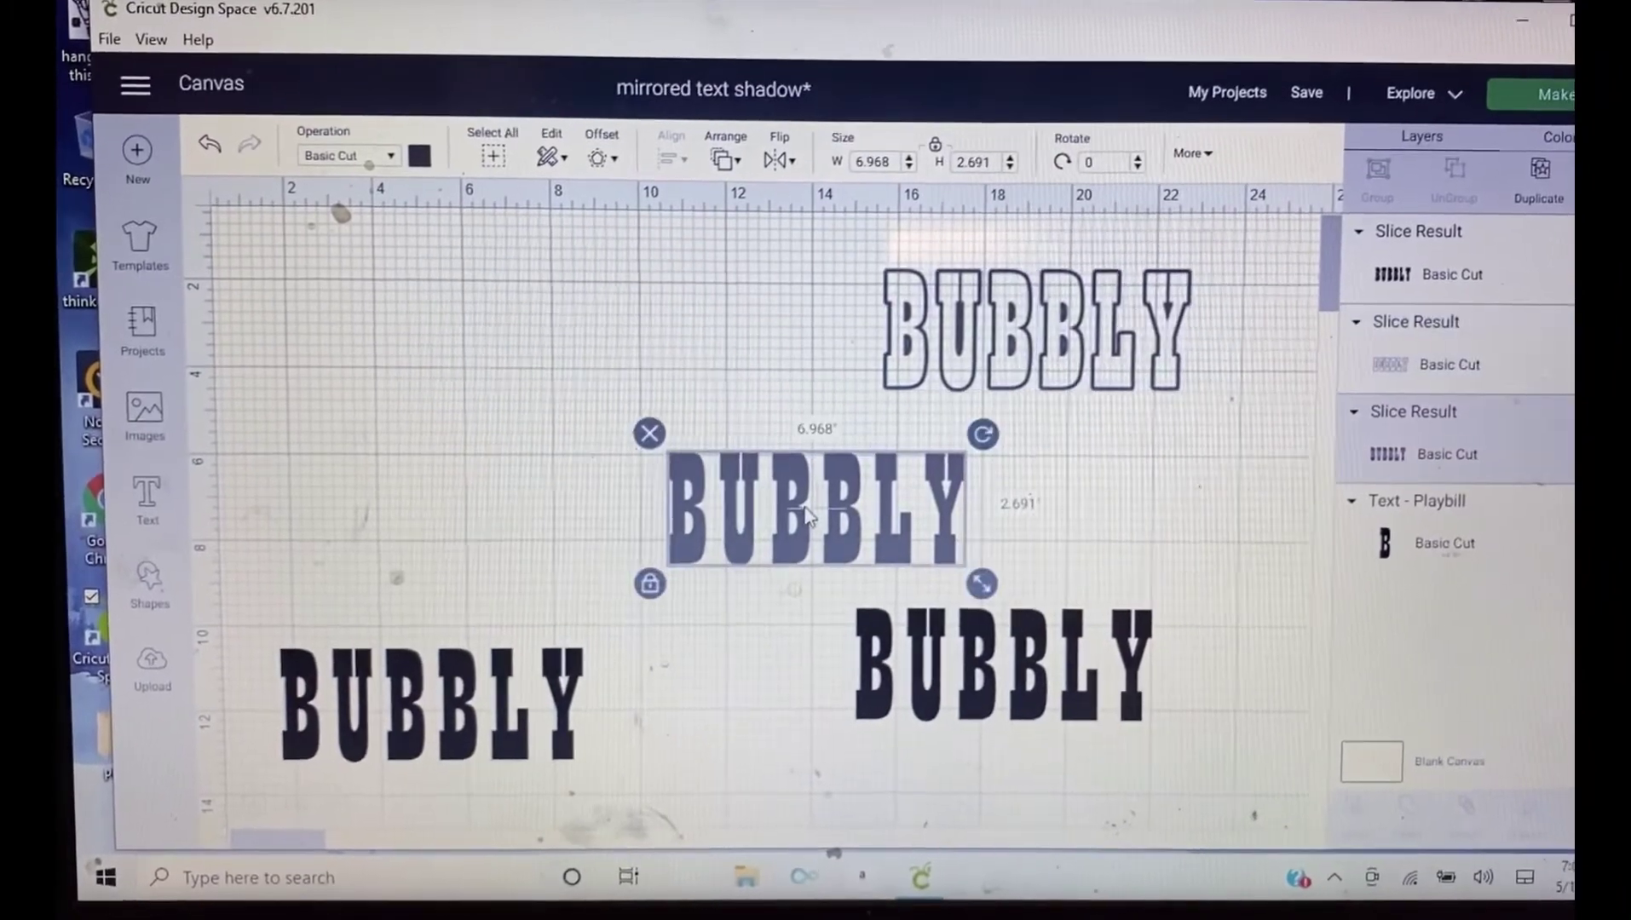
pyautogui.press('Delete')
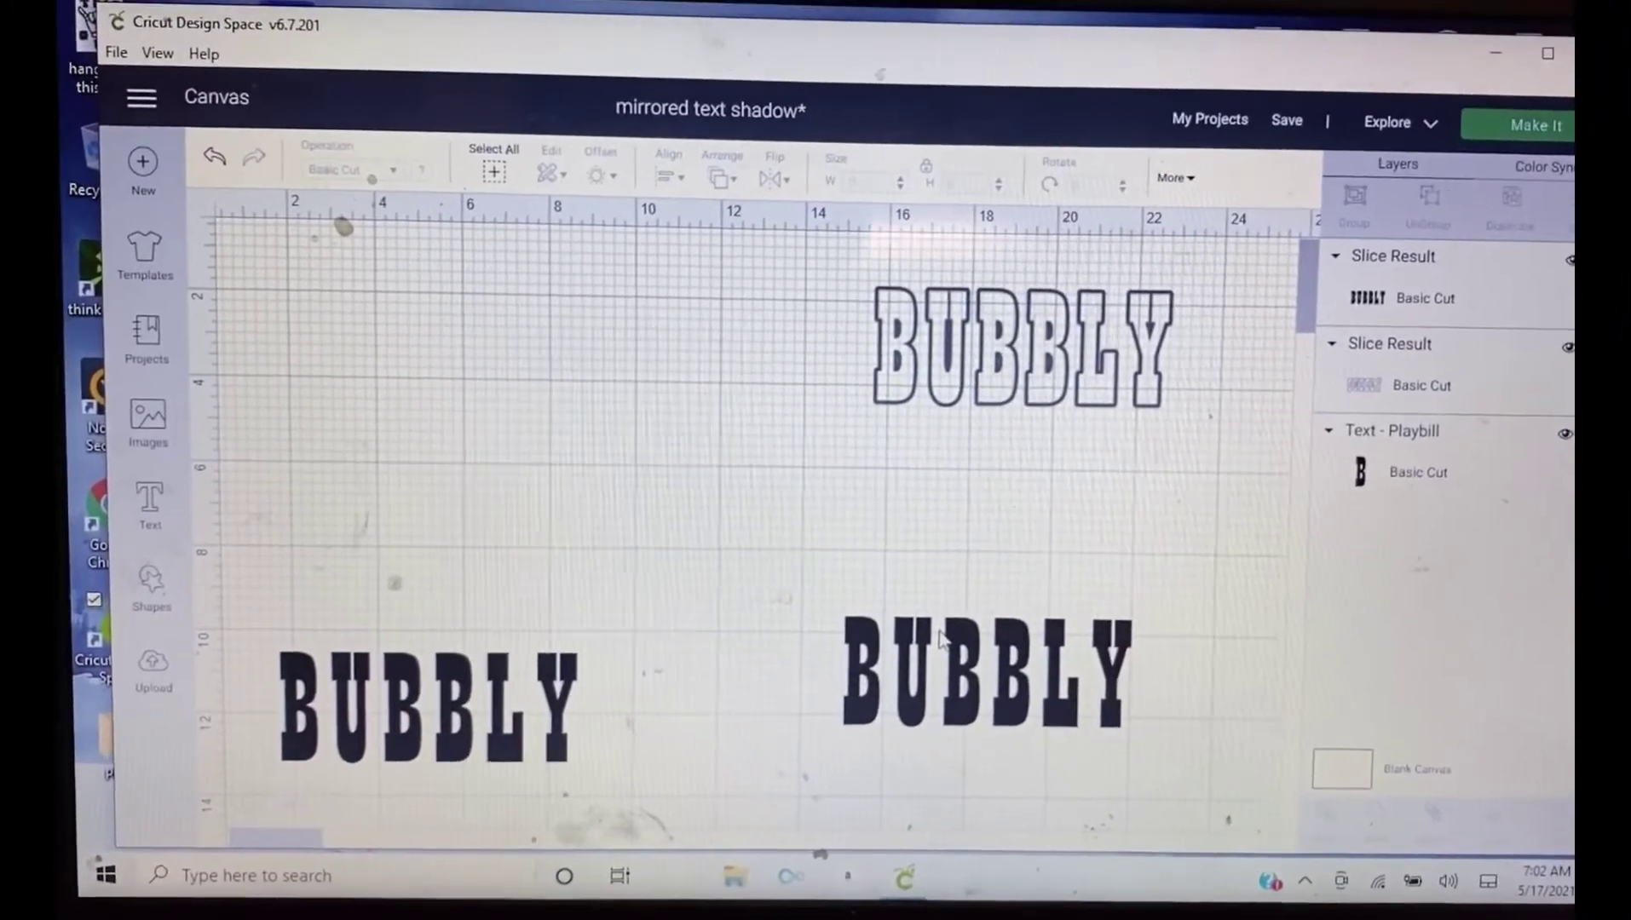
# - Delete the solid BUBBLY piece and centre the hollow outline with proportions unlocked
pyautogui.click(945, 659)
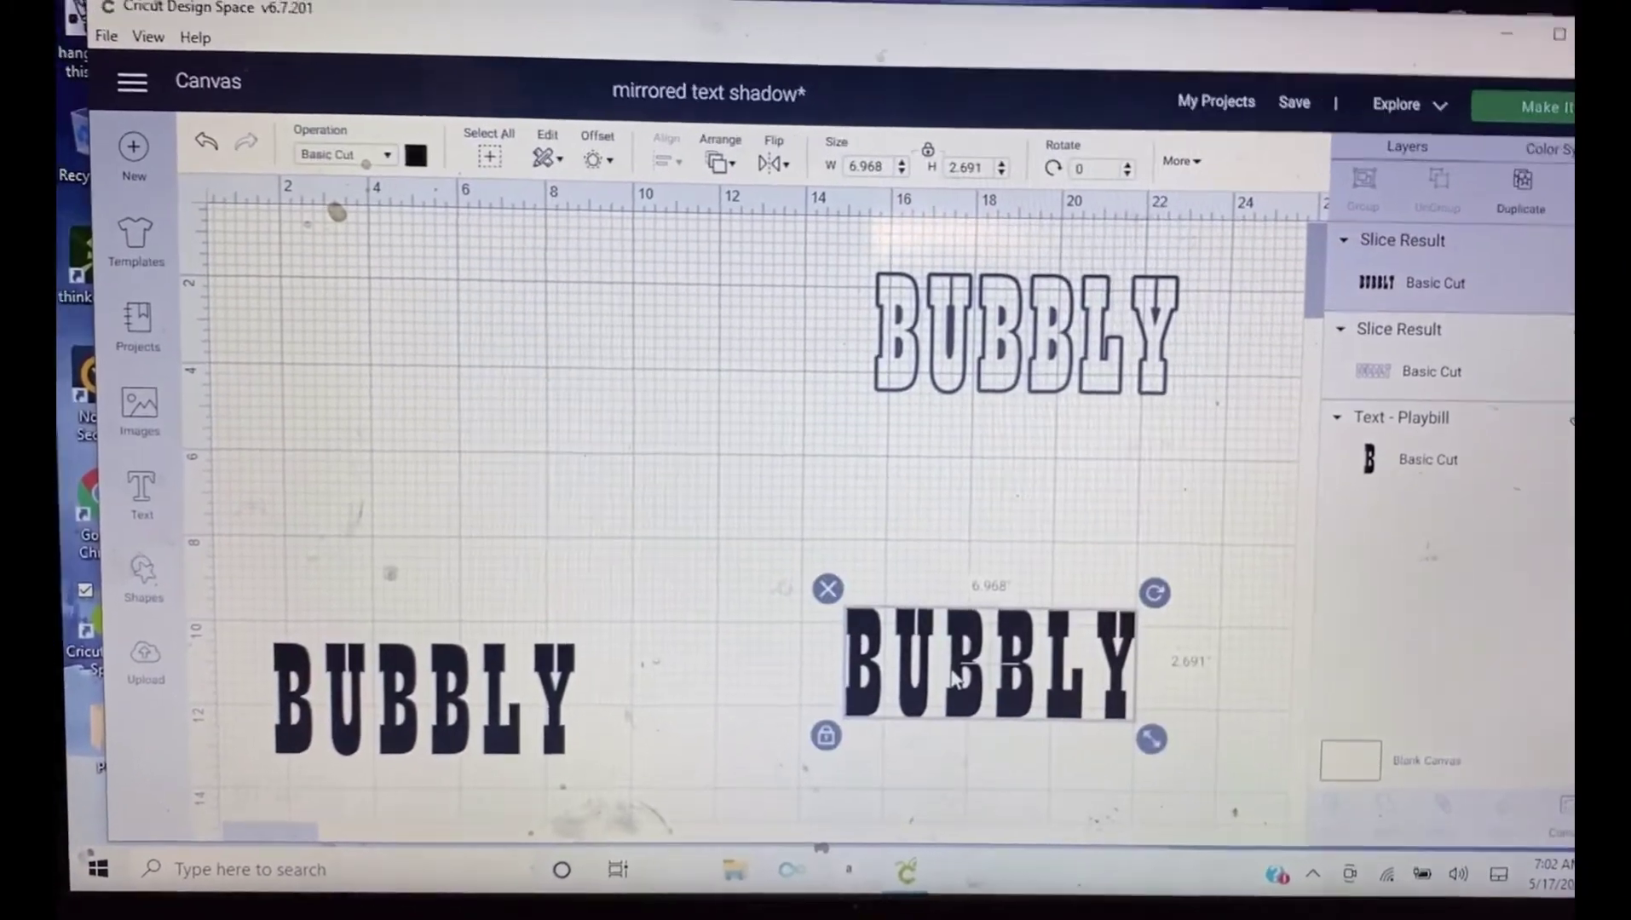
pyautogui.press('Delete')
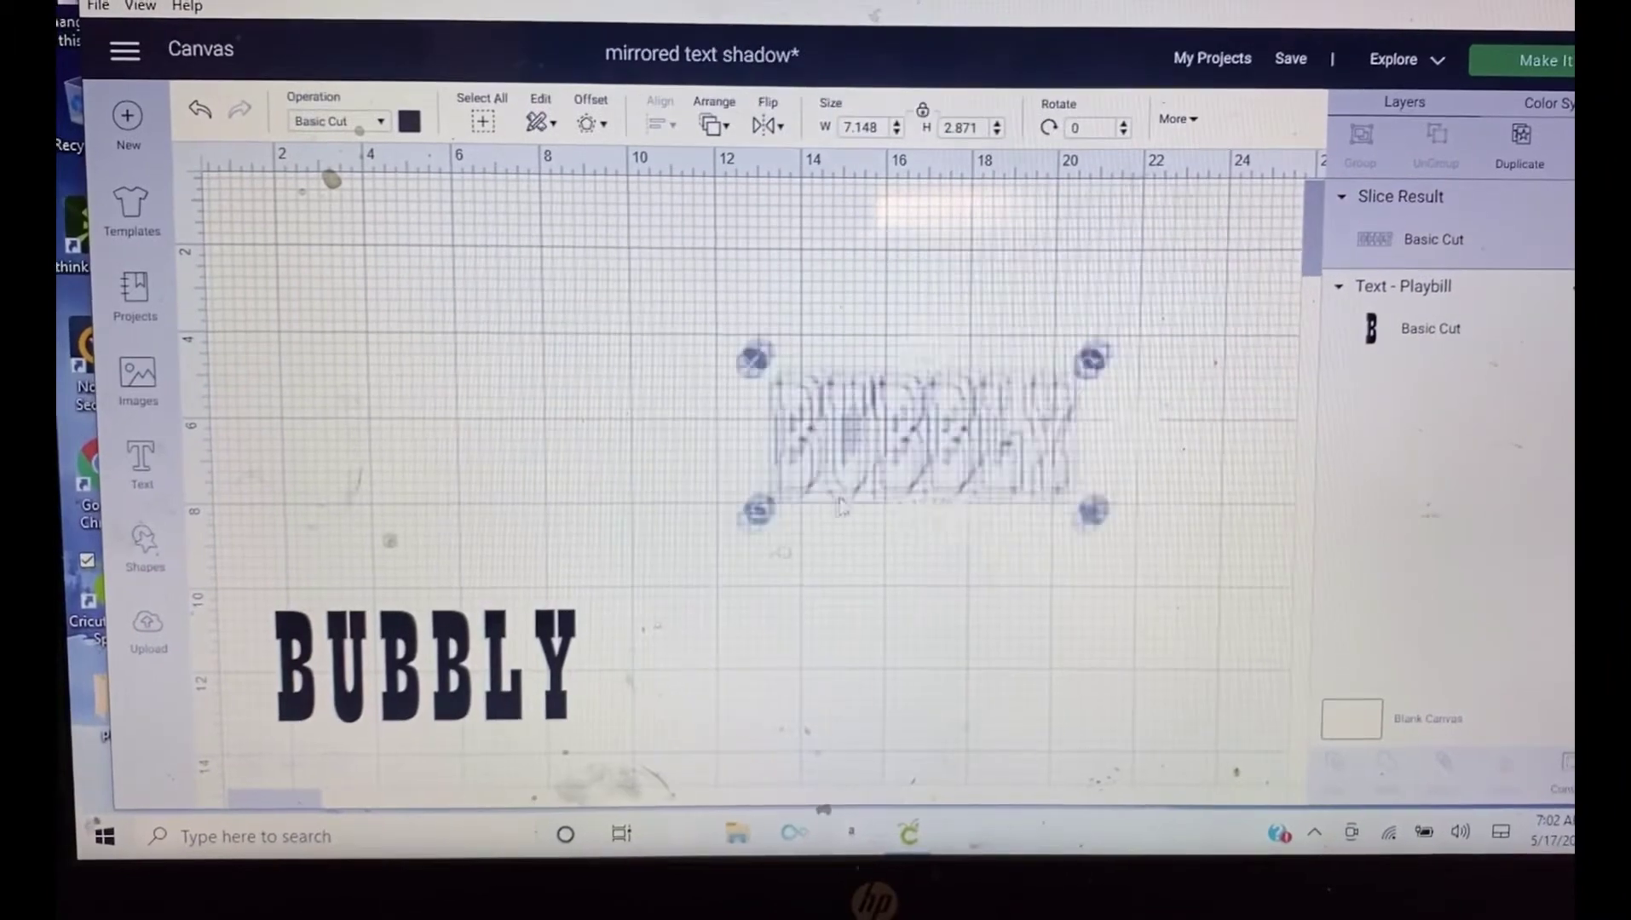
pyautogui.moveTo(949, 351); pyautogui.dragTo(764, 563)
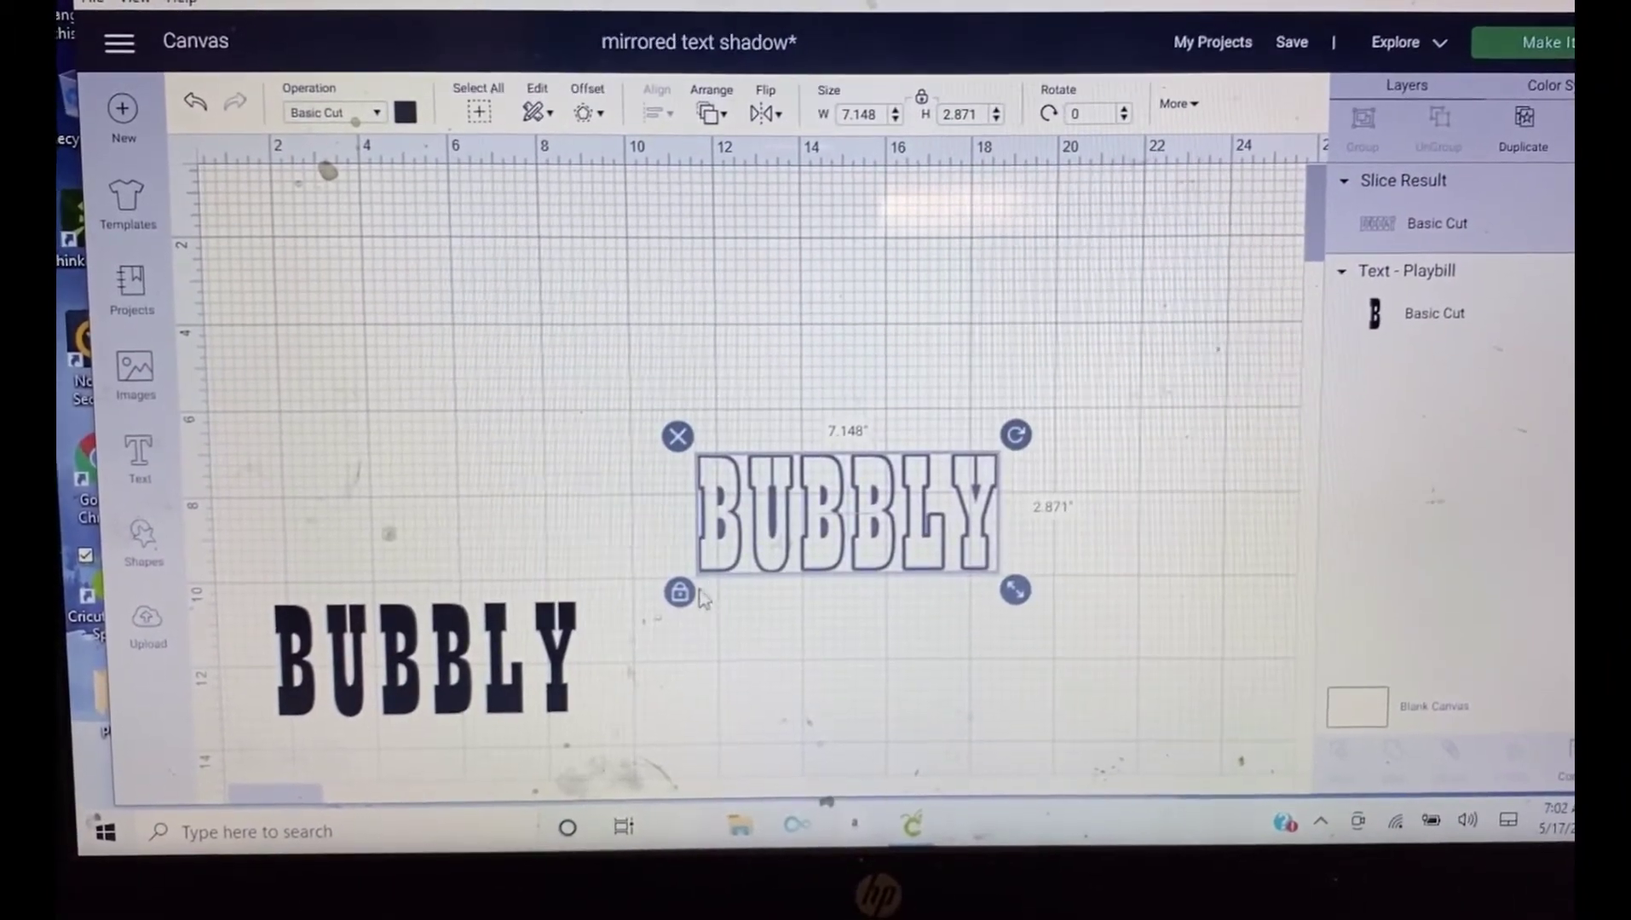
pyautogui.click(679, 592)
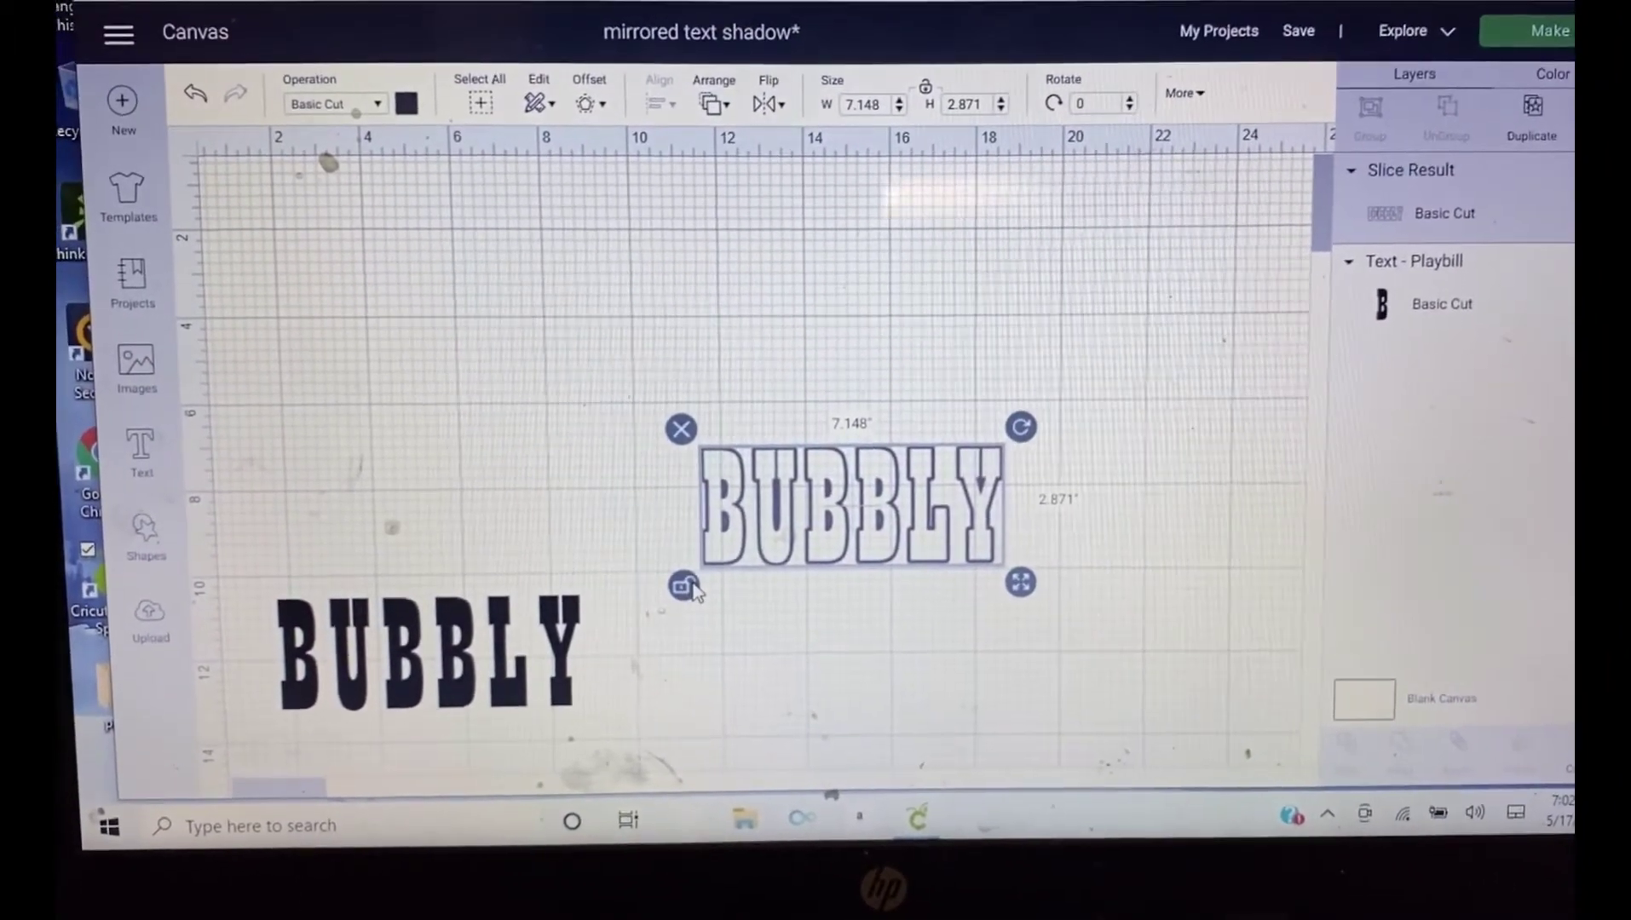
pyautogui.click(1054, 483)
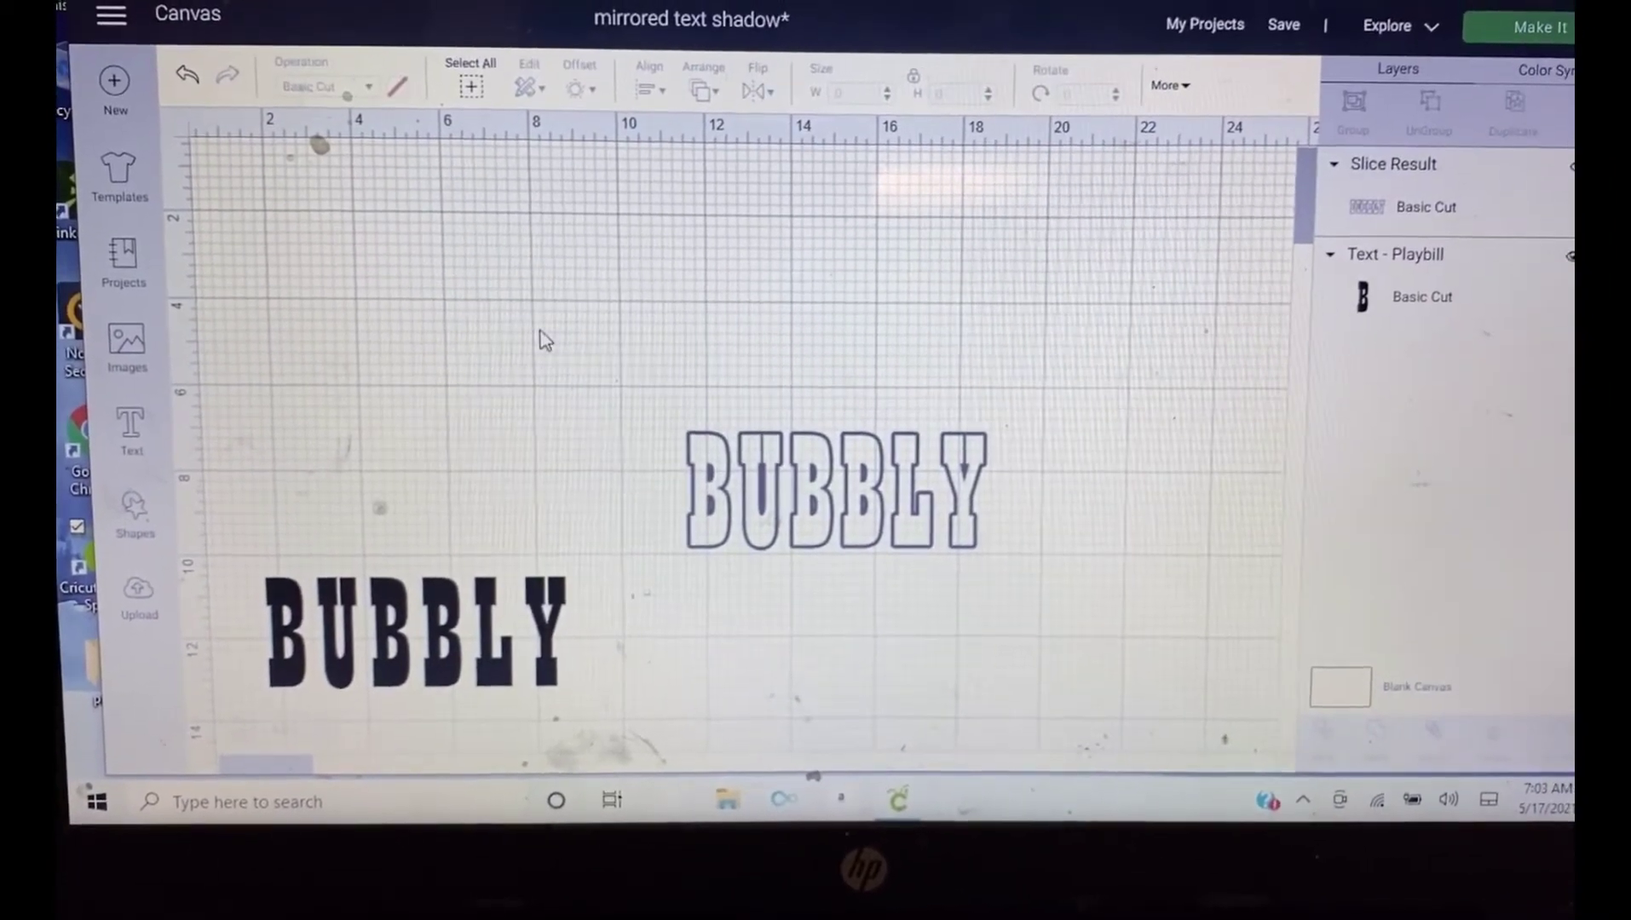
# - Add a square above the outlined BUBBLY and unlock its proportions
pyautogui.click(788, 510)
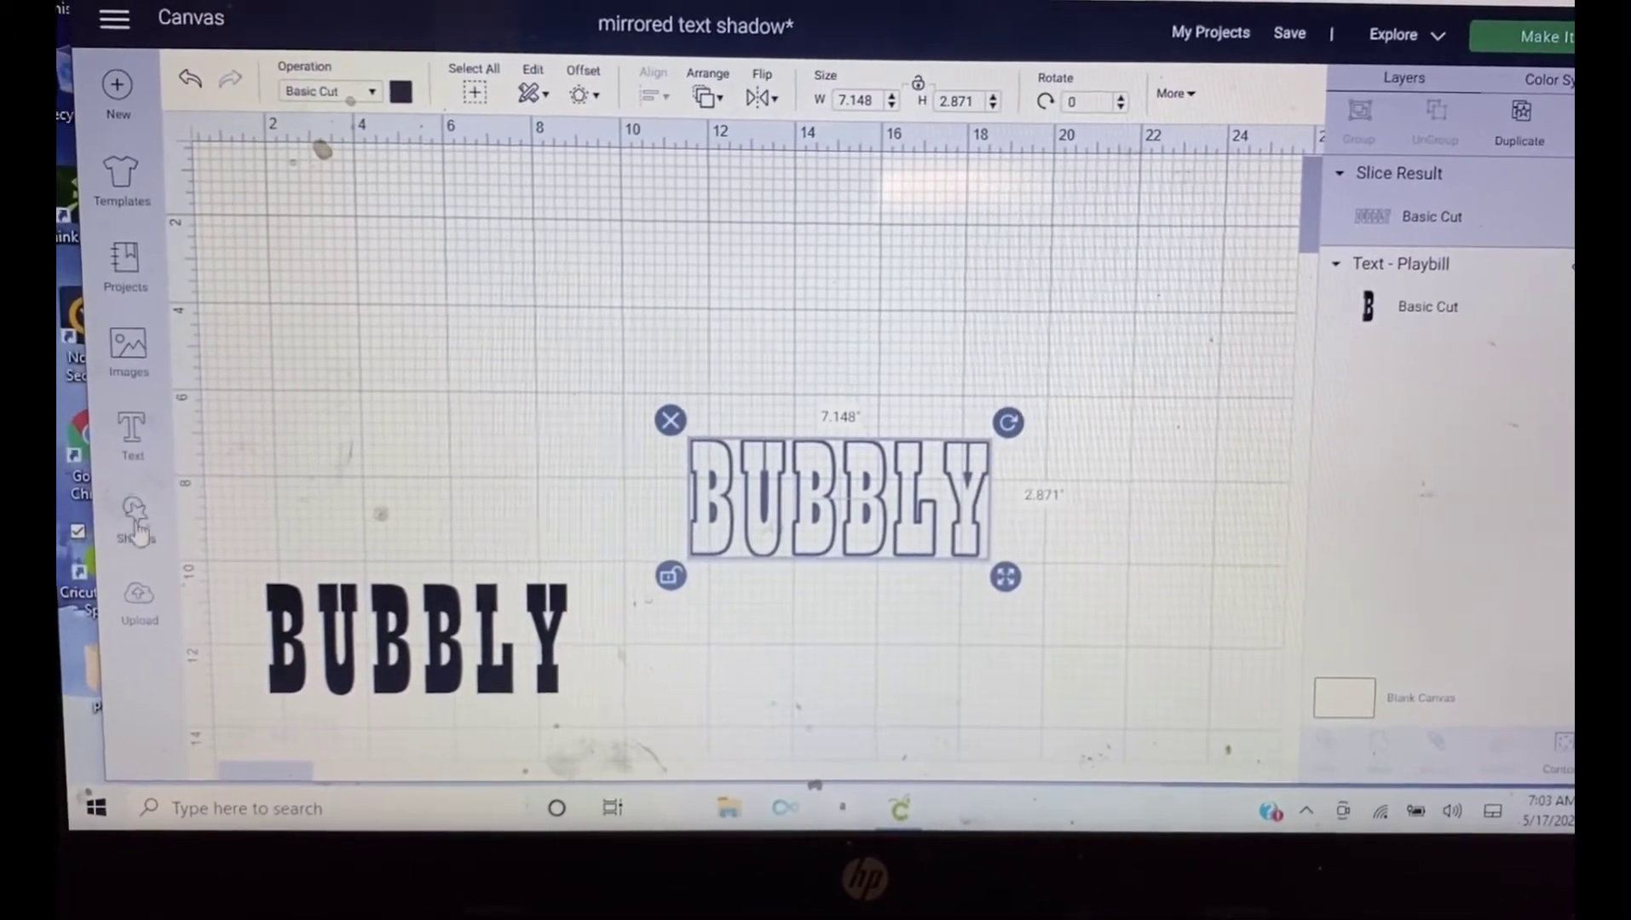
pyautogui.click(133, 516)
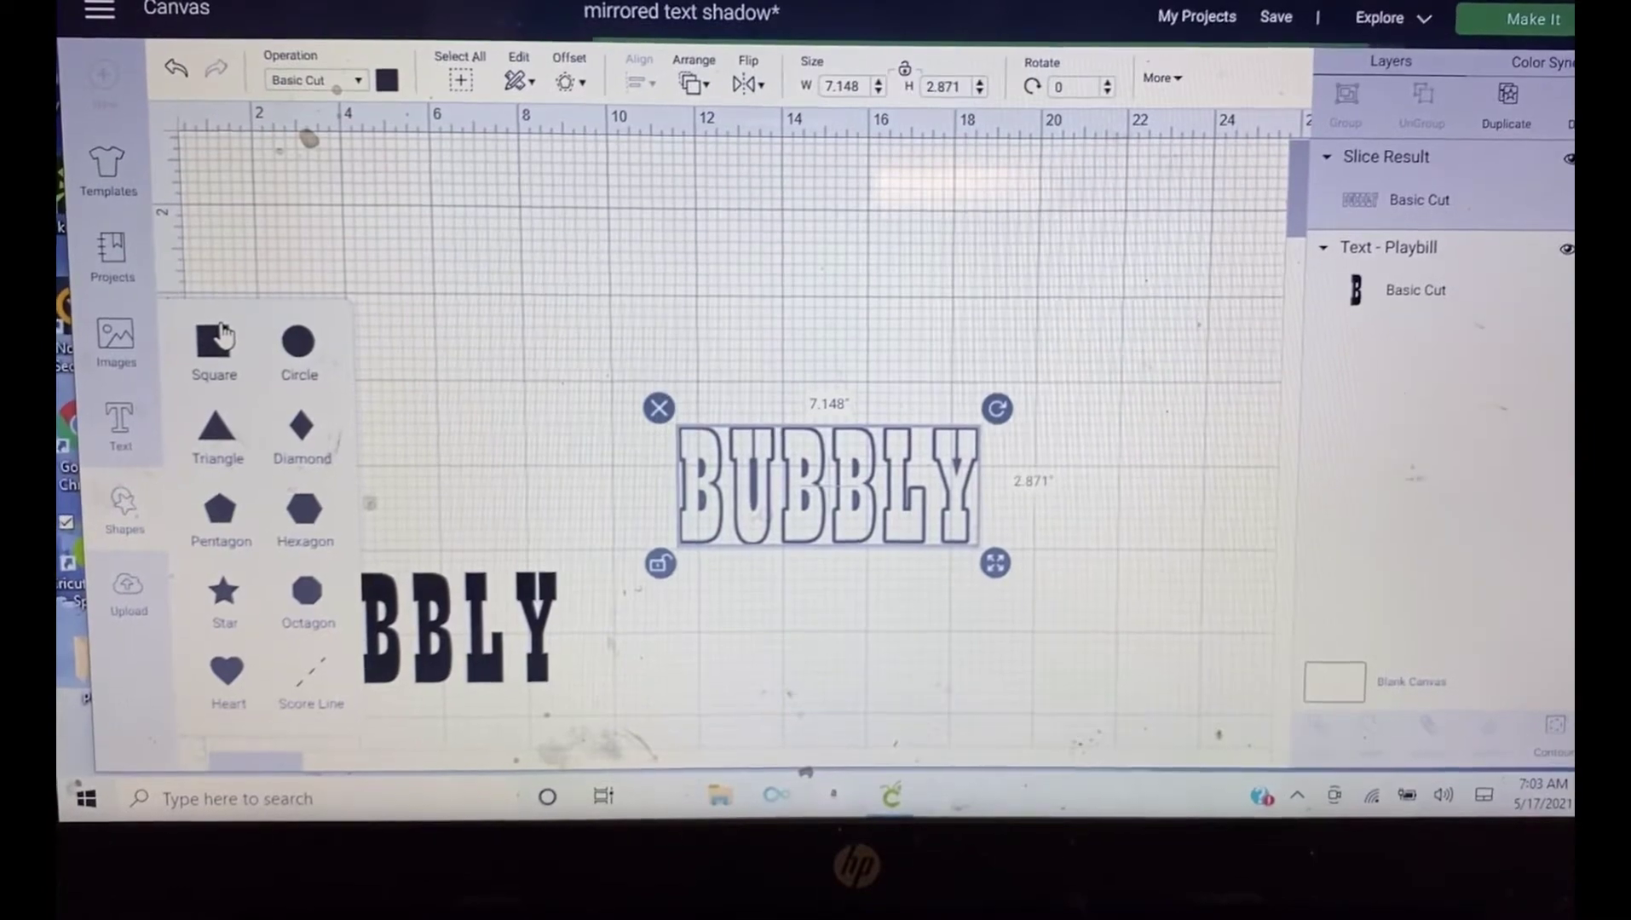
pyautogui.click(219, 345)
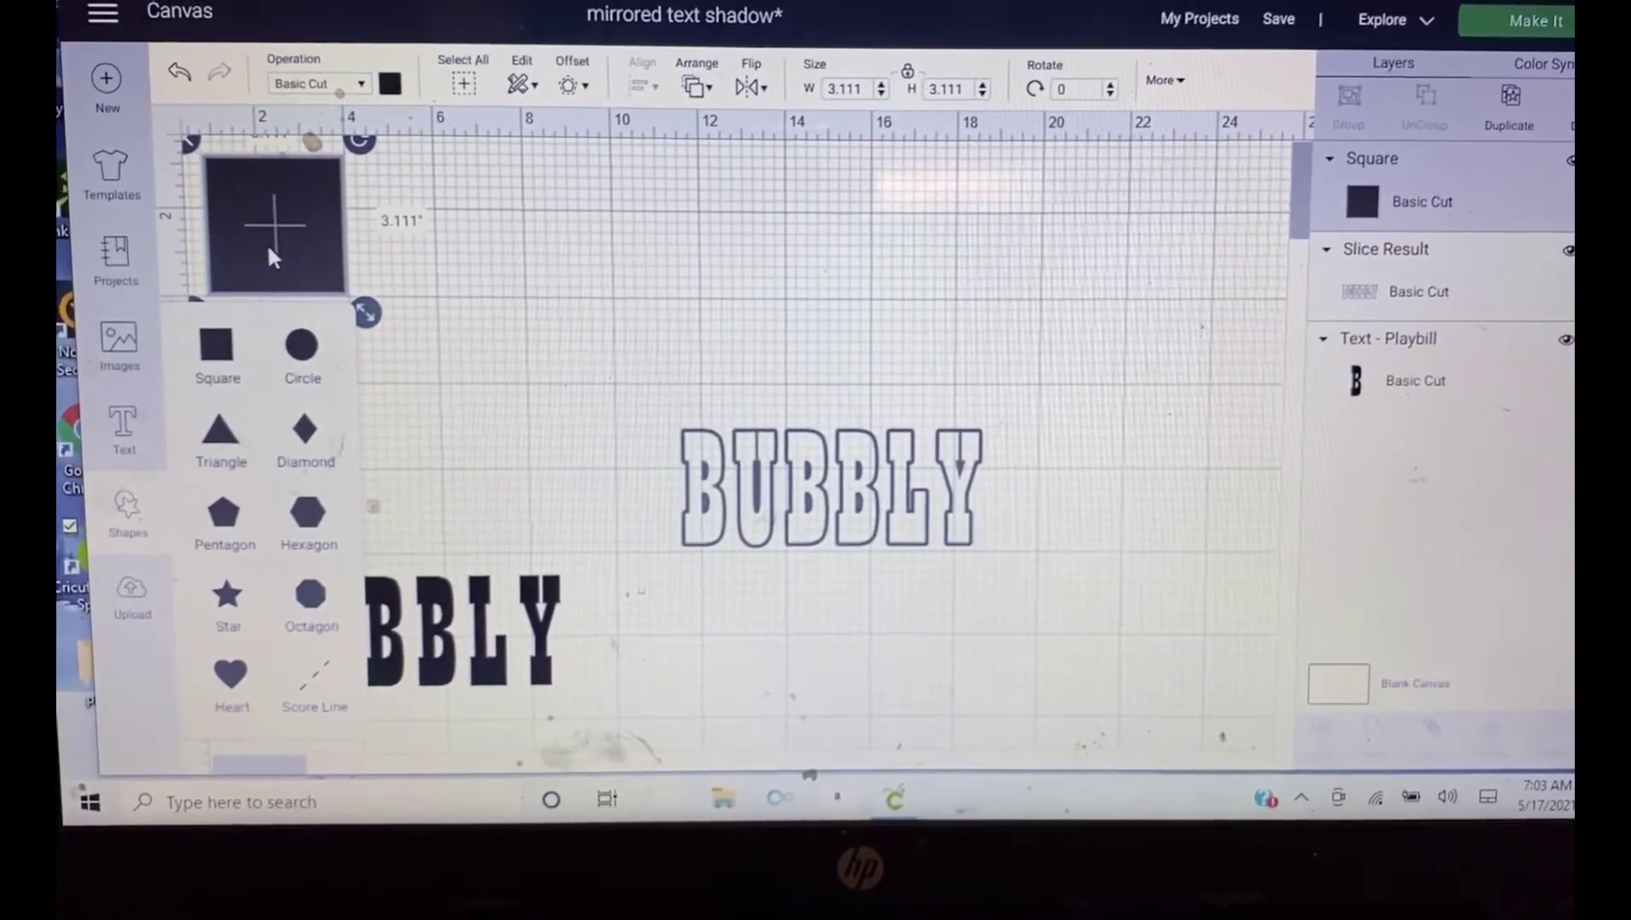
pyautogui.moveTo(267, 246); pyautogui.dragTo(612, 363)
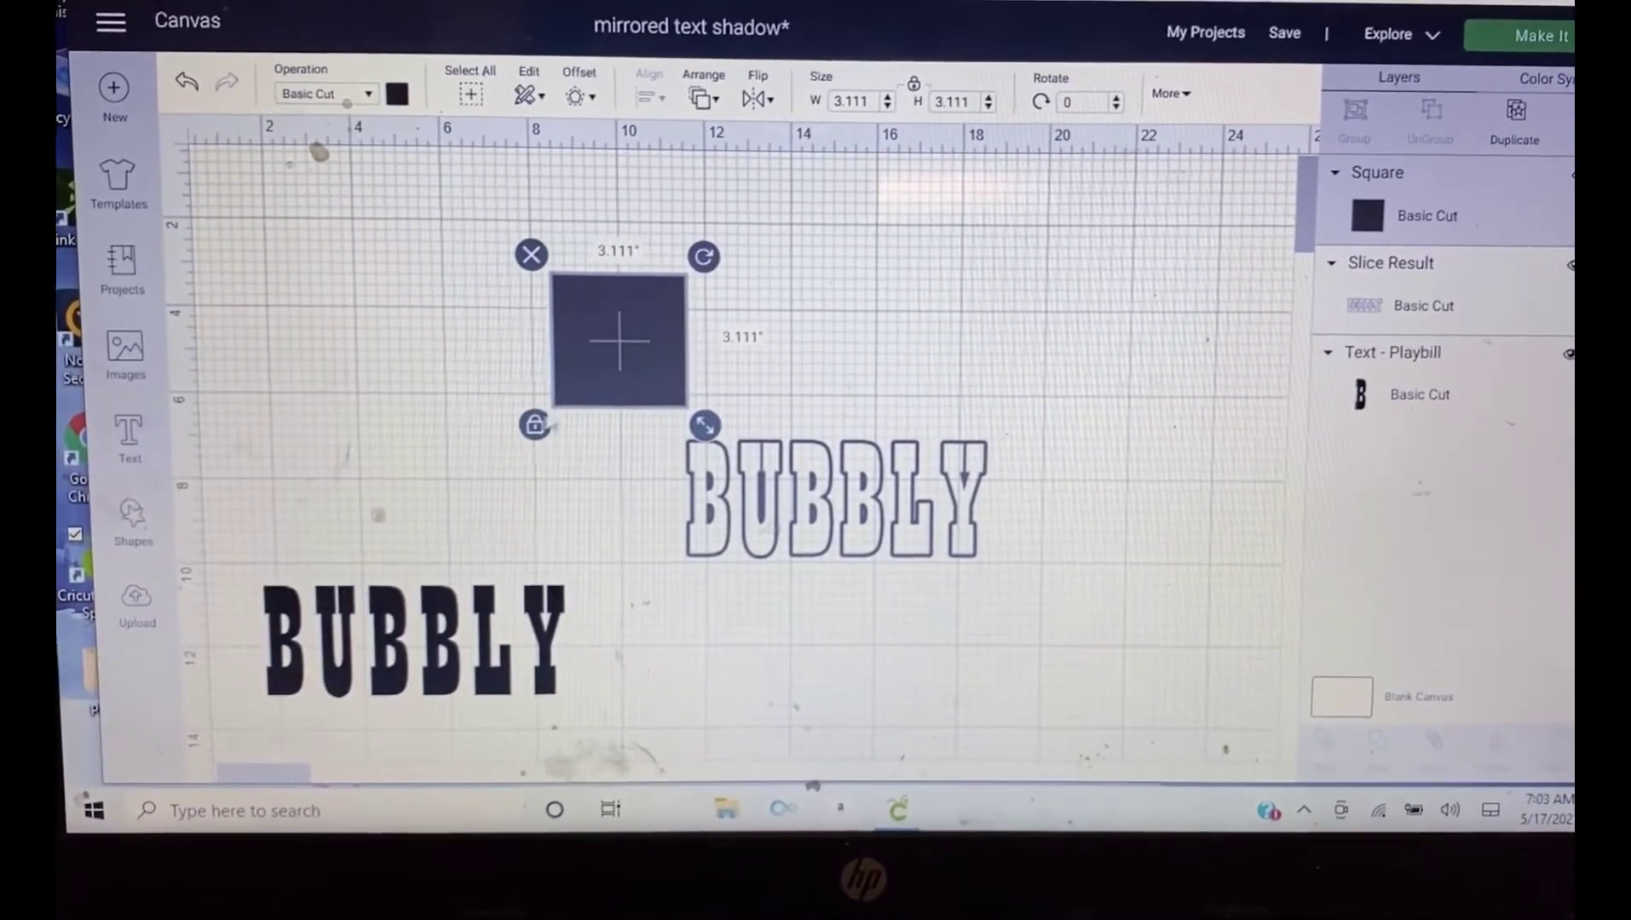
pyautogui.click(530, 427)
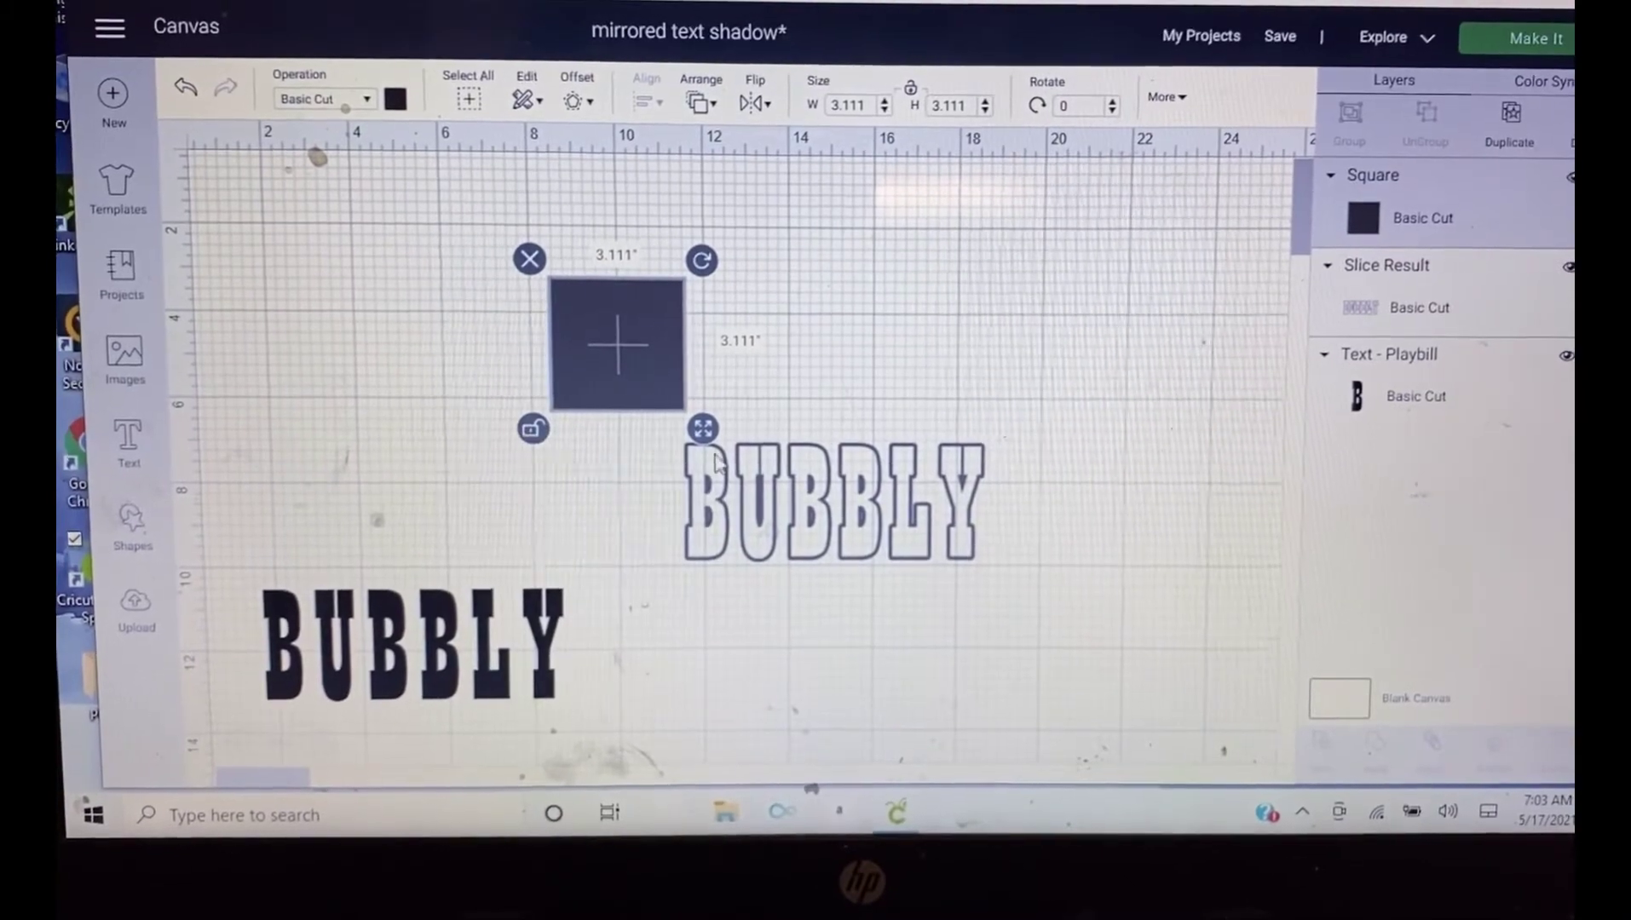
# - Stretch the square into a 9.5-inch-wide rectangle over the outline's upper half, then select both
pyautogui.moveTo(703, 425)
pyautogui.mouseDown()
pyautogui.moveTo(865, 417)
pyautogui.moveTo(982, 453)
pyautogui.mouseUp()
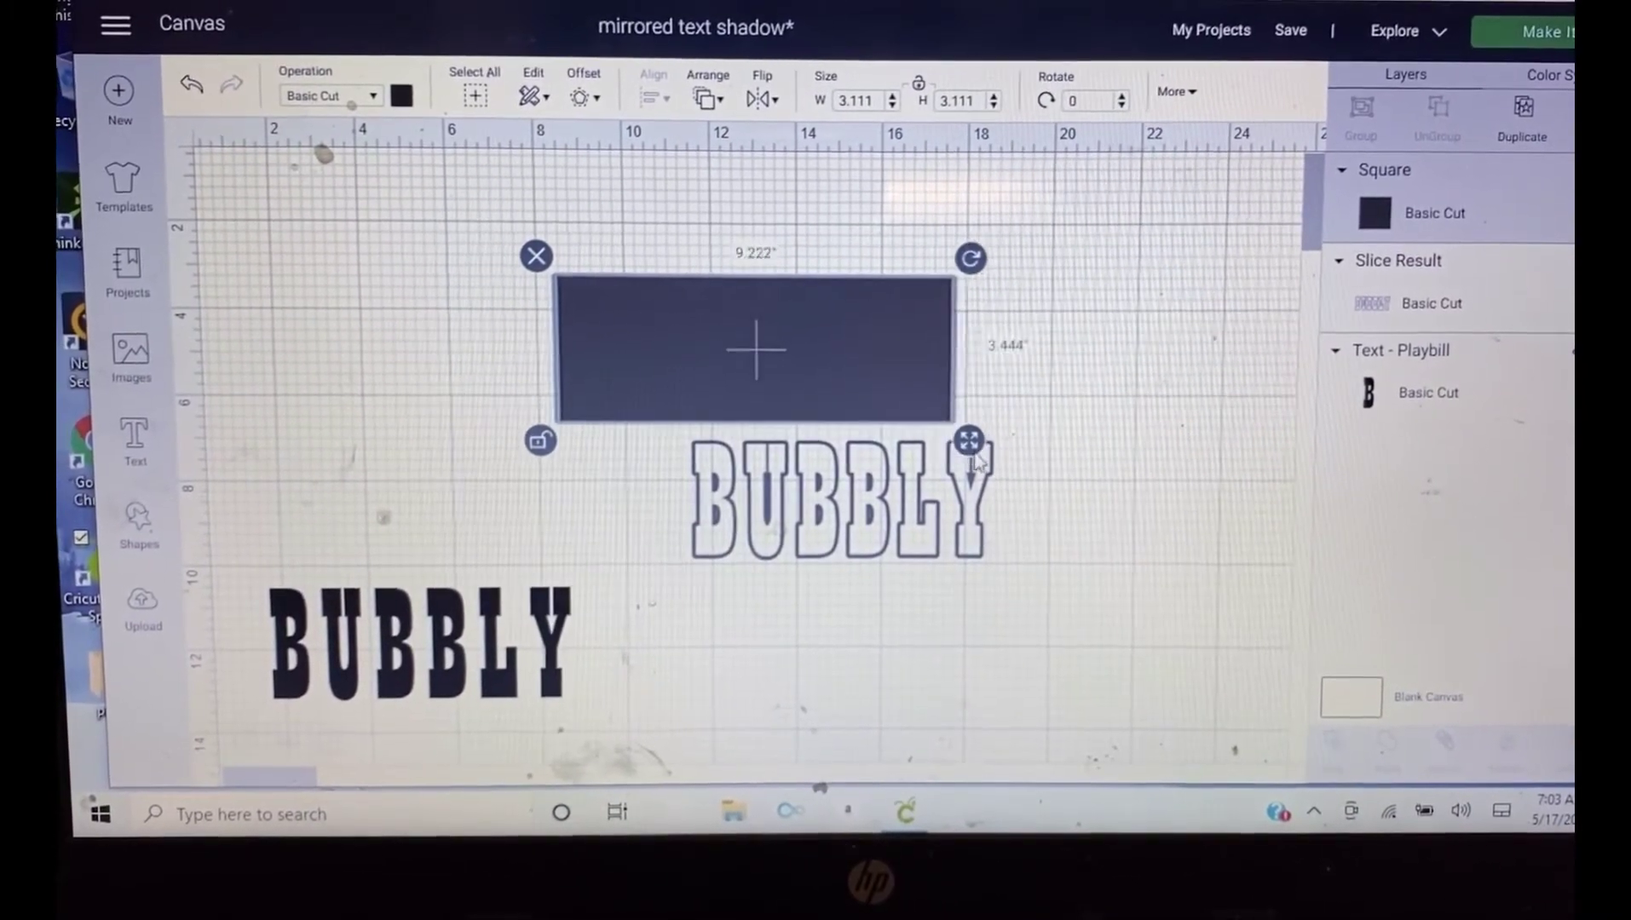
pyautogui.moveTo(900, 382)
pyautogui.mouseDown()
pyautogui.moveTo(803, 389)
pyautogui.moveTo(988, 485)
pyautogui.moveTo(994, 440)
pyautogui.mouseUp()
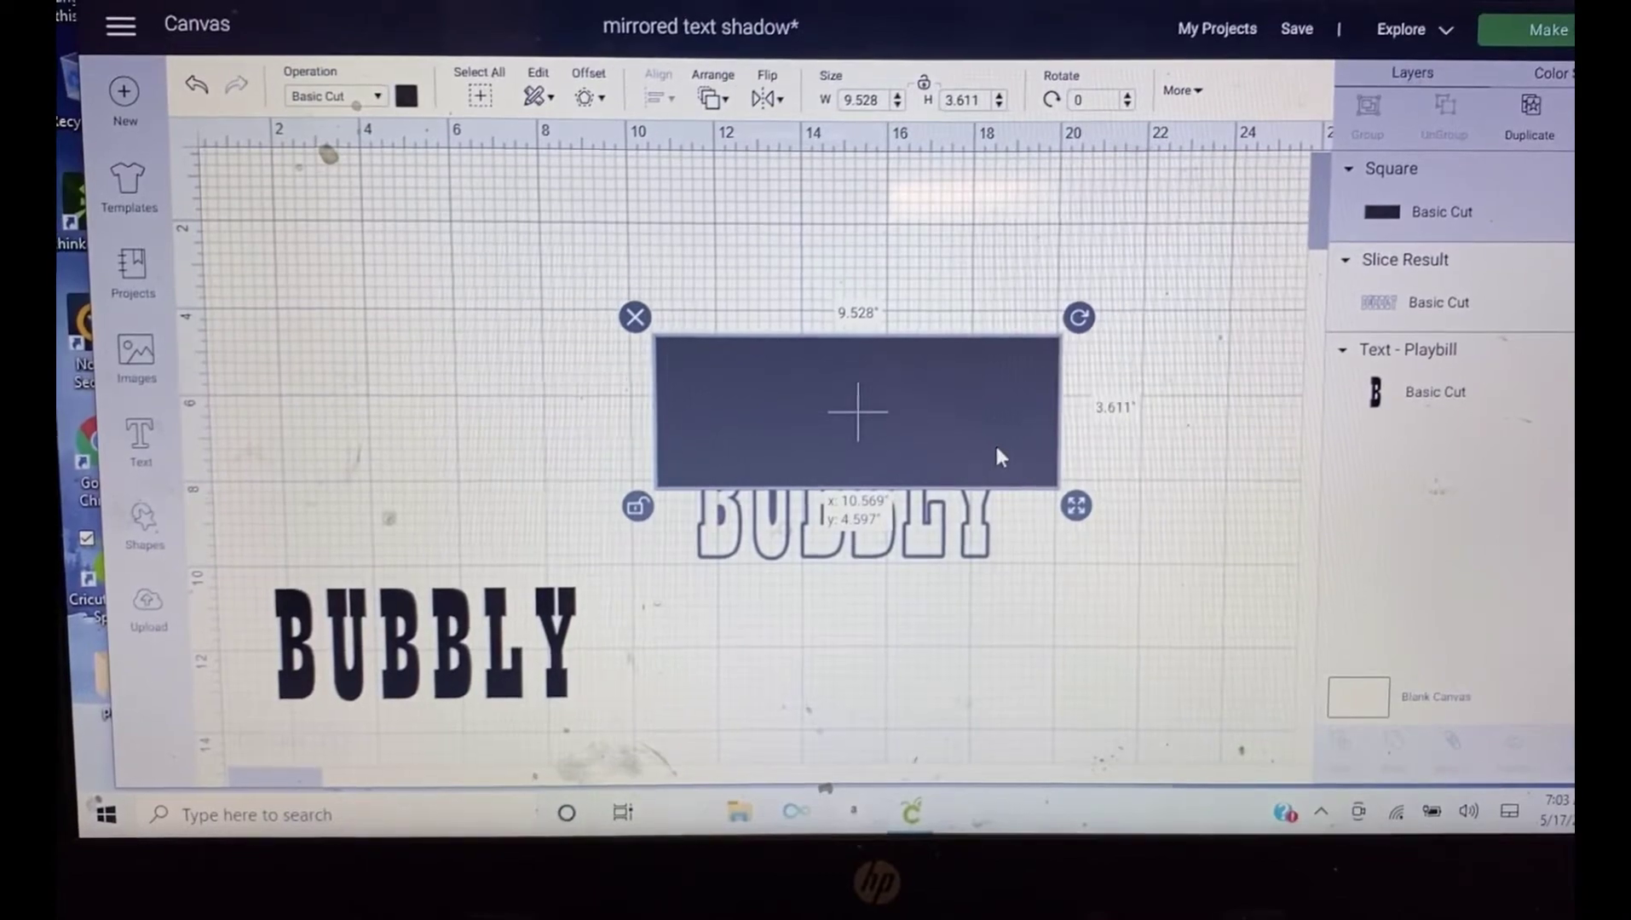
pyautogui.moveTo(995, 453); pyautogui.dragTo(999, 473)
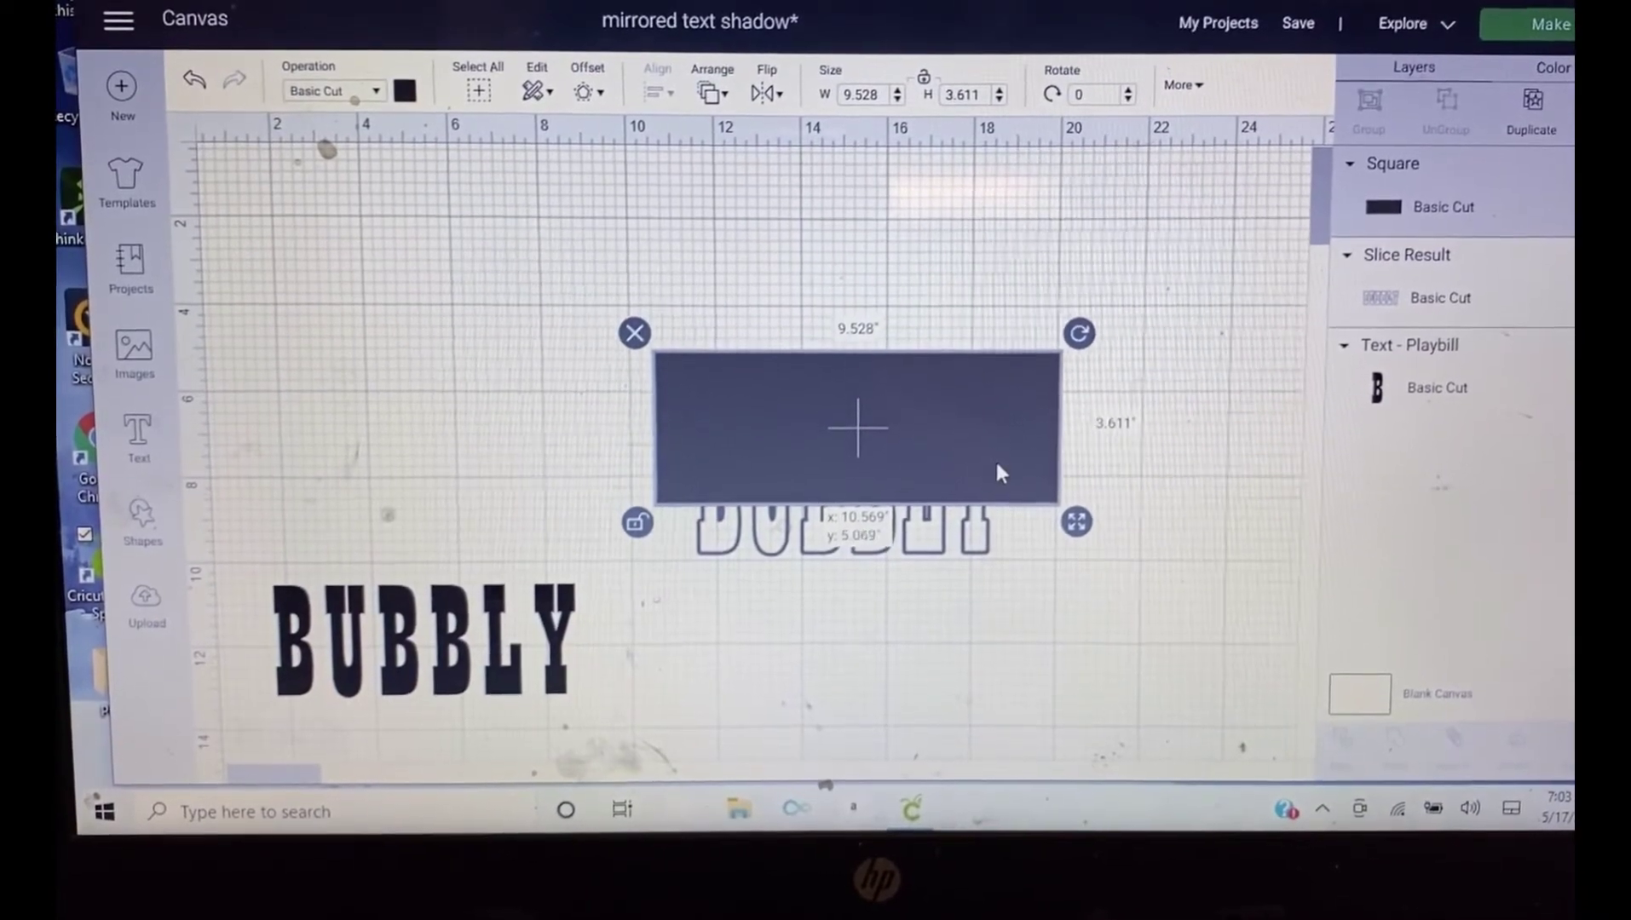
pyautogui.click(886, 628)
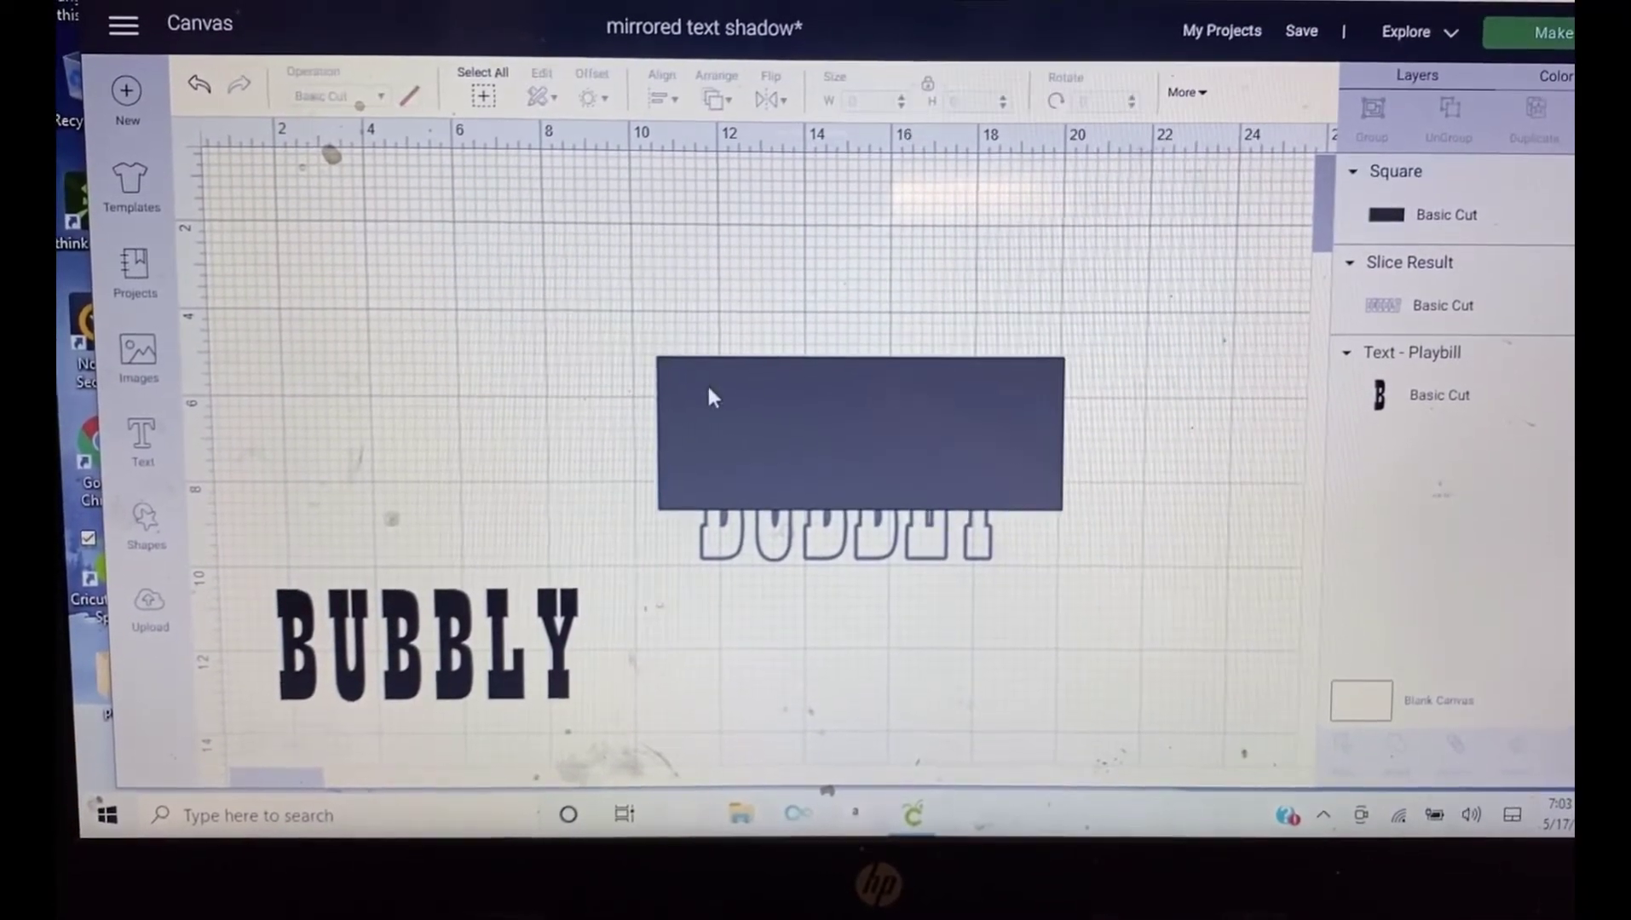
pyautogui.moveTo(604, 303); pyautogui.dragTo(1128, 551)
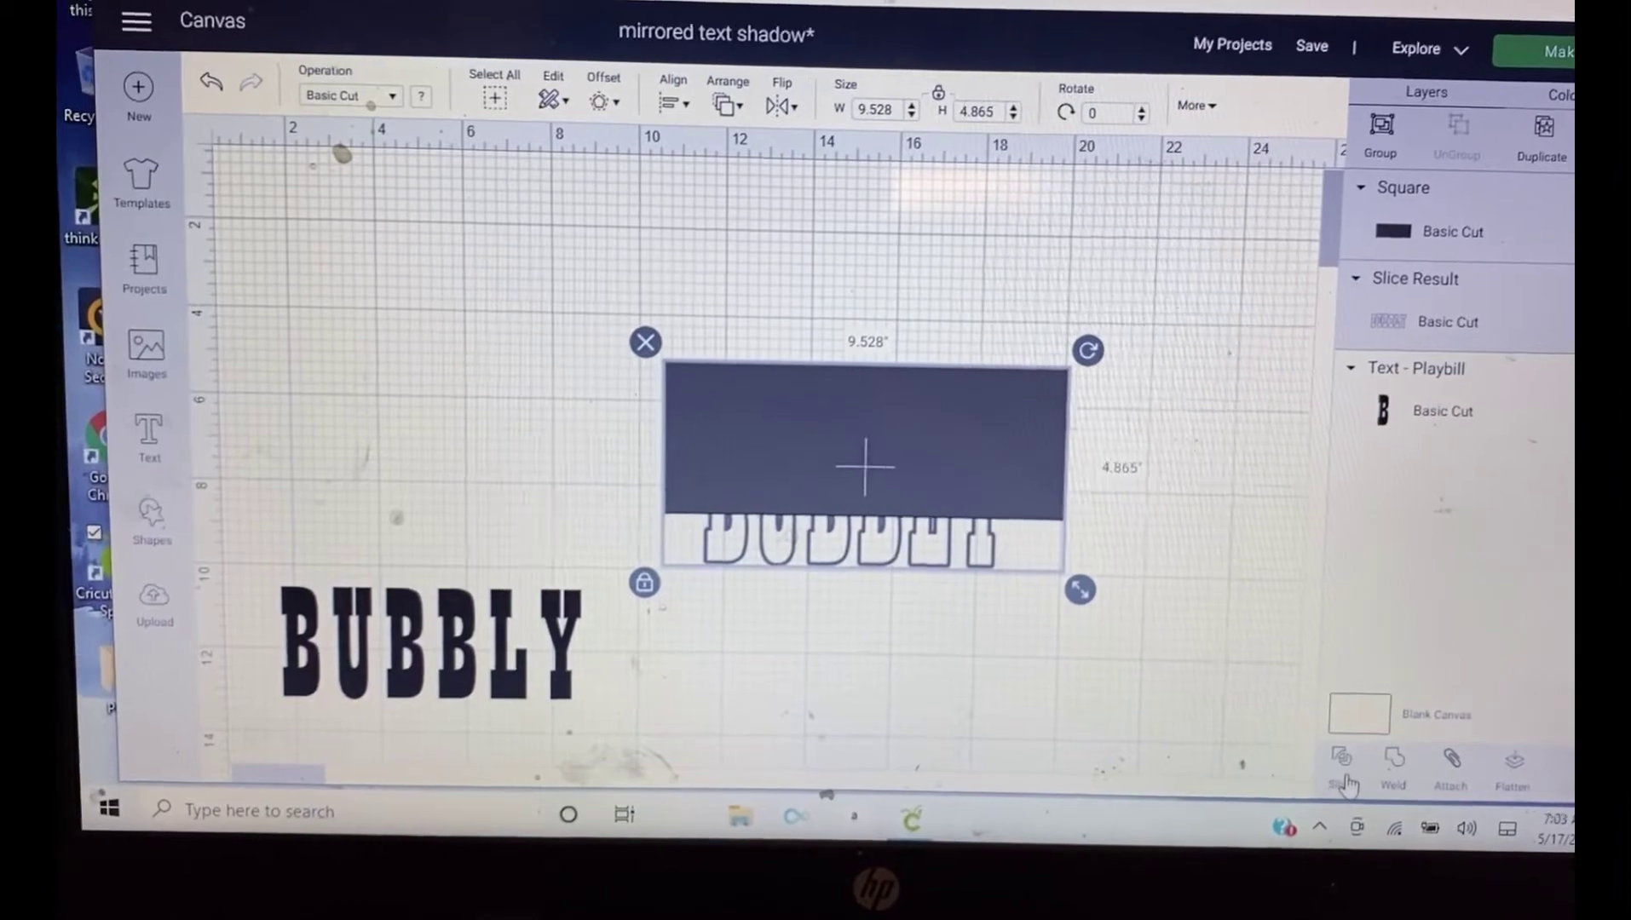
# - Slice the outline with the rectangle and delete the leftover rectangle piece
pyautogui.click(1314, 773)
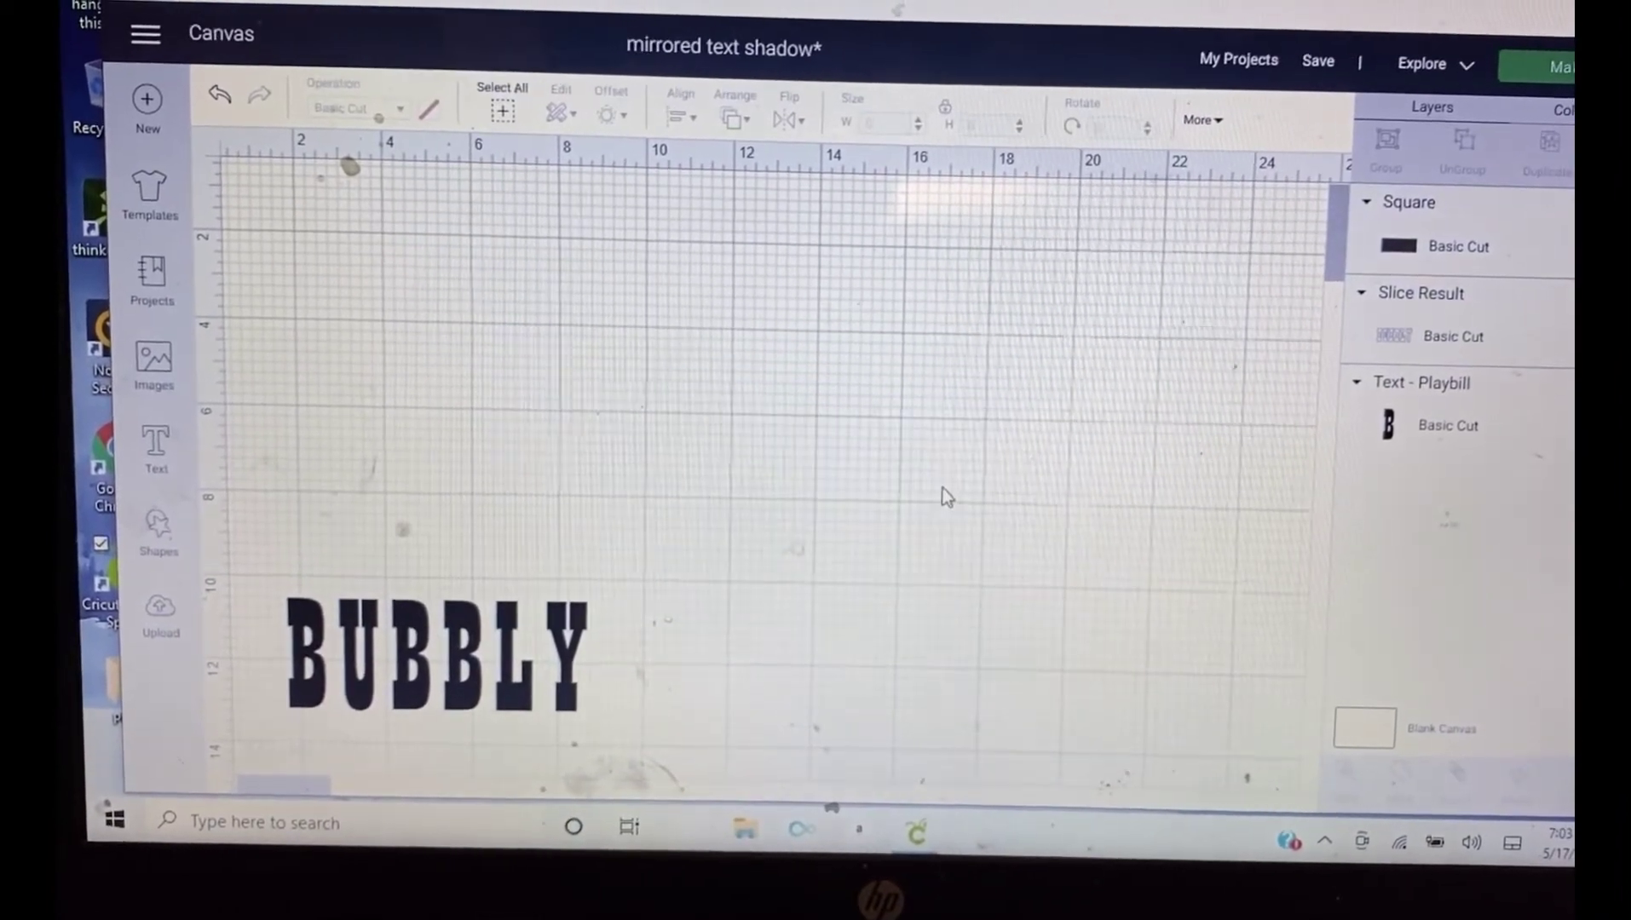
pyautogui.moveTo(936, 478); pyautogui.dragTo(1096, 319)
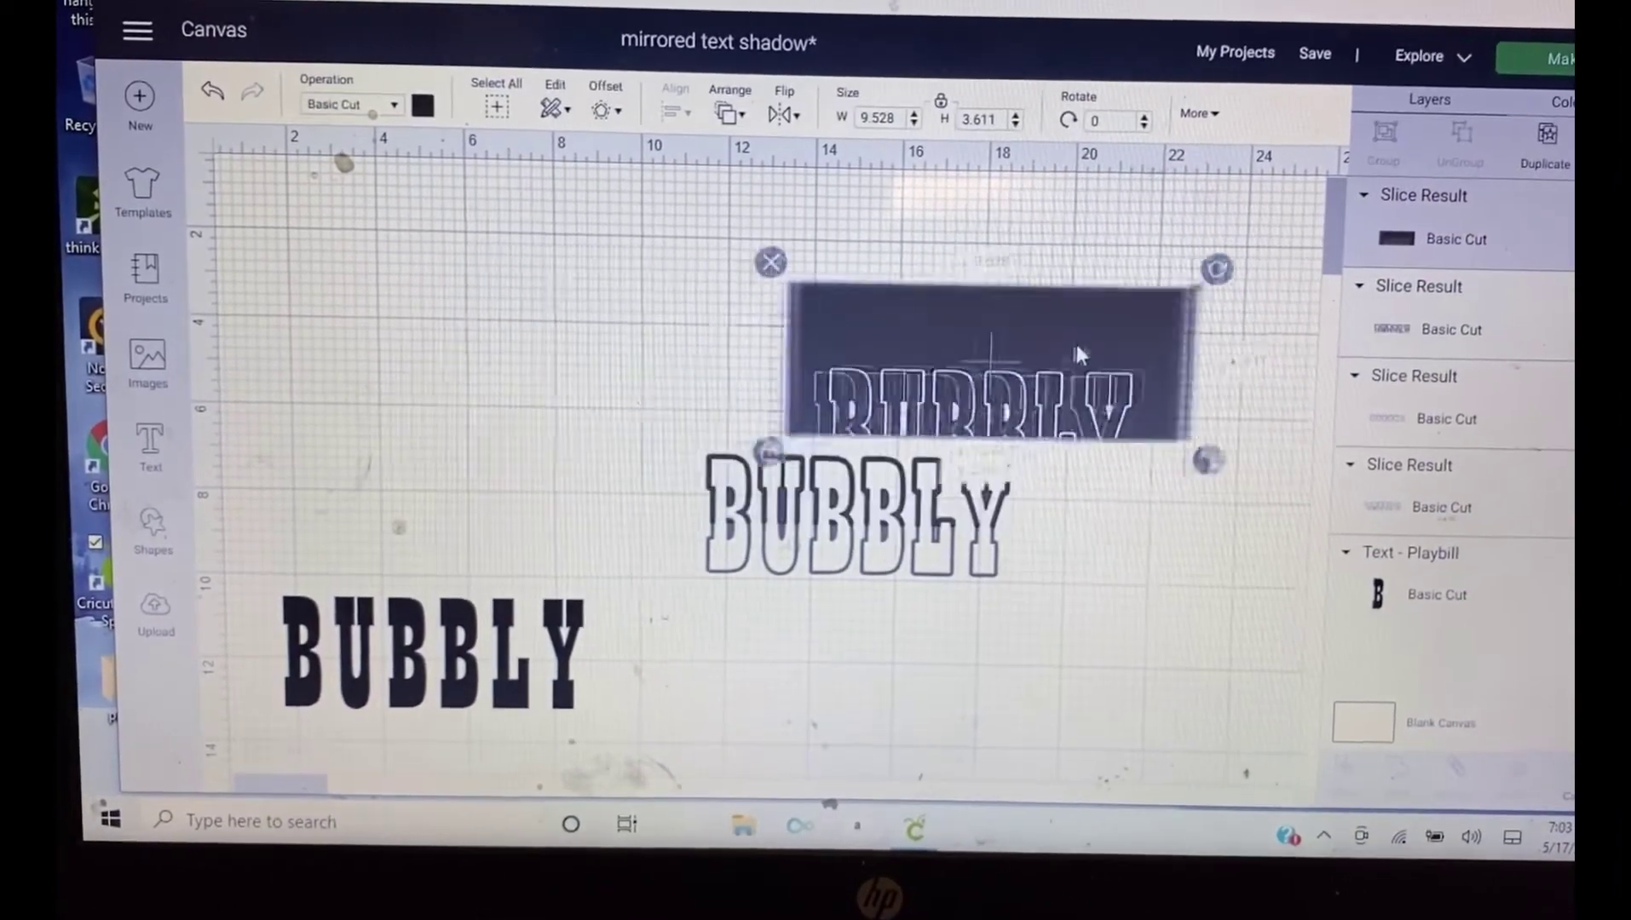
pyautogui.press('Delete')
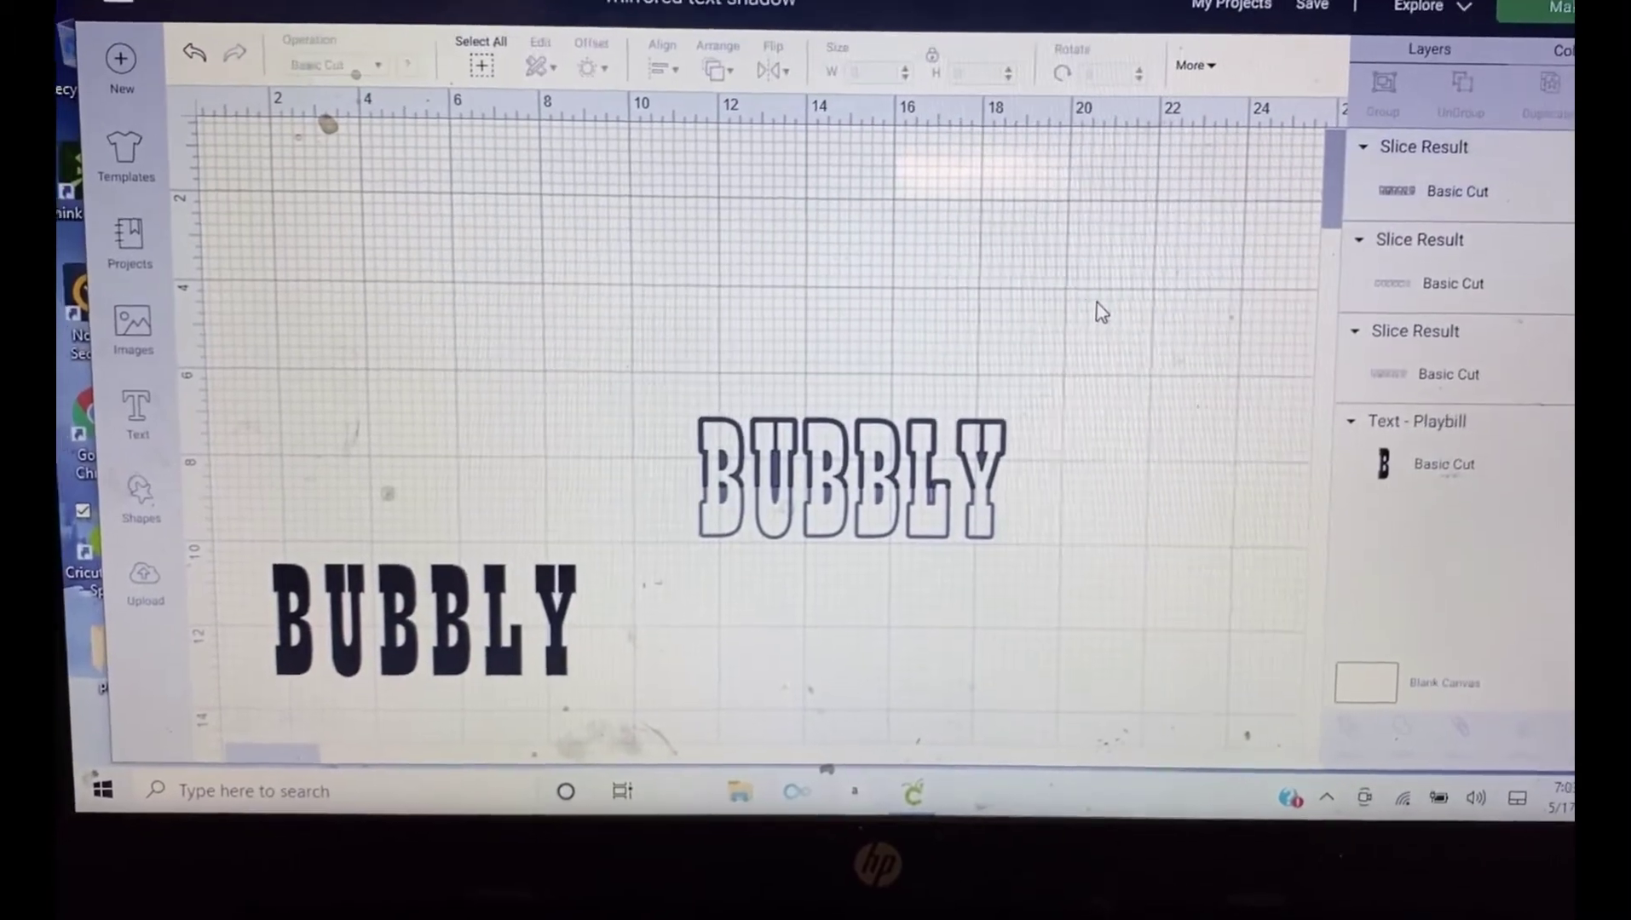
# - Spread the sliced top and bottom outline pieces apart, leaving the upper half selected
pyautogui.moveTo(841, 456); pyautogui.dragTo(1048, 274)
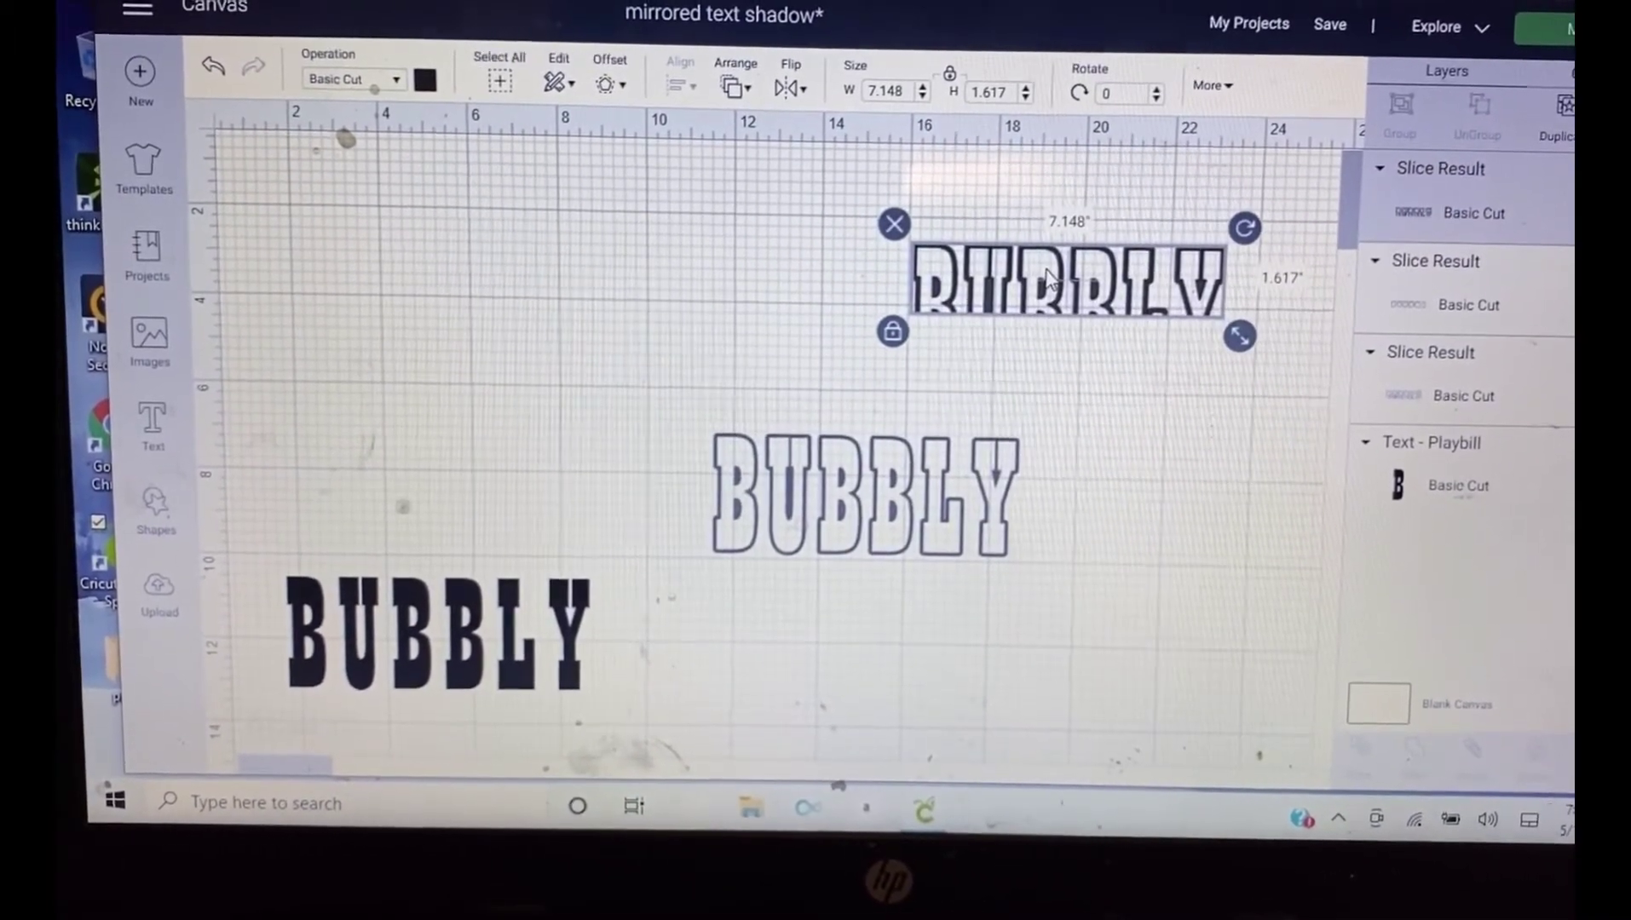
pyautogui.moveTo(889, 494); pyautogui.dragTo(1106, 440)
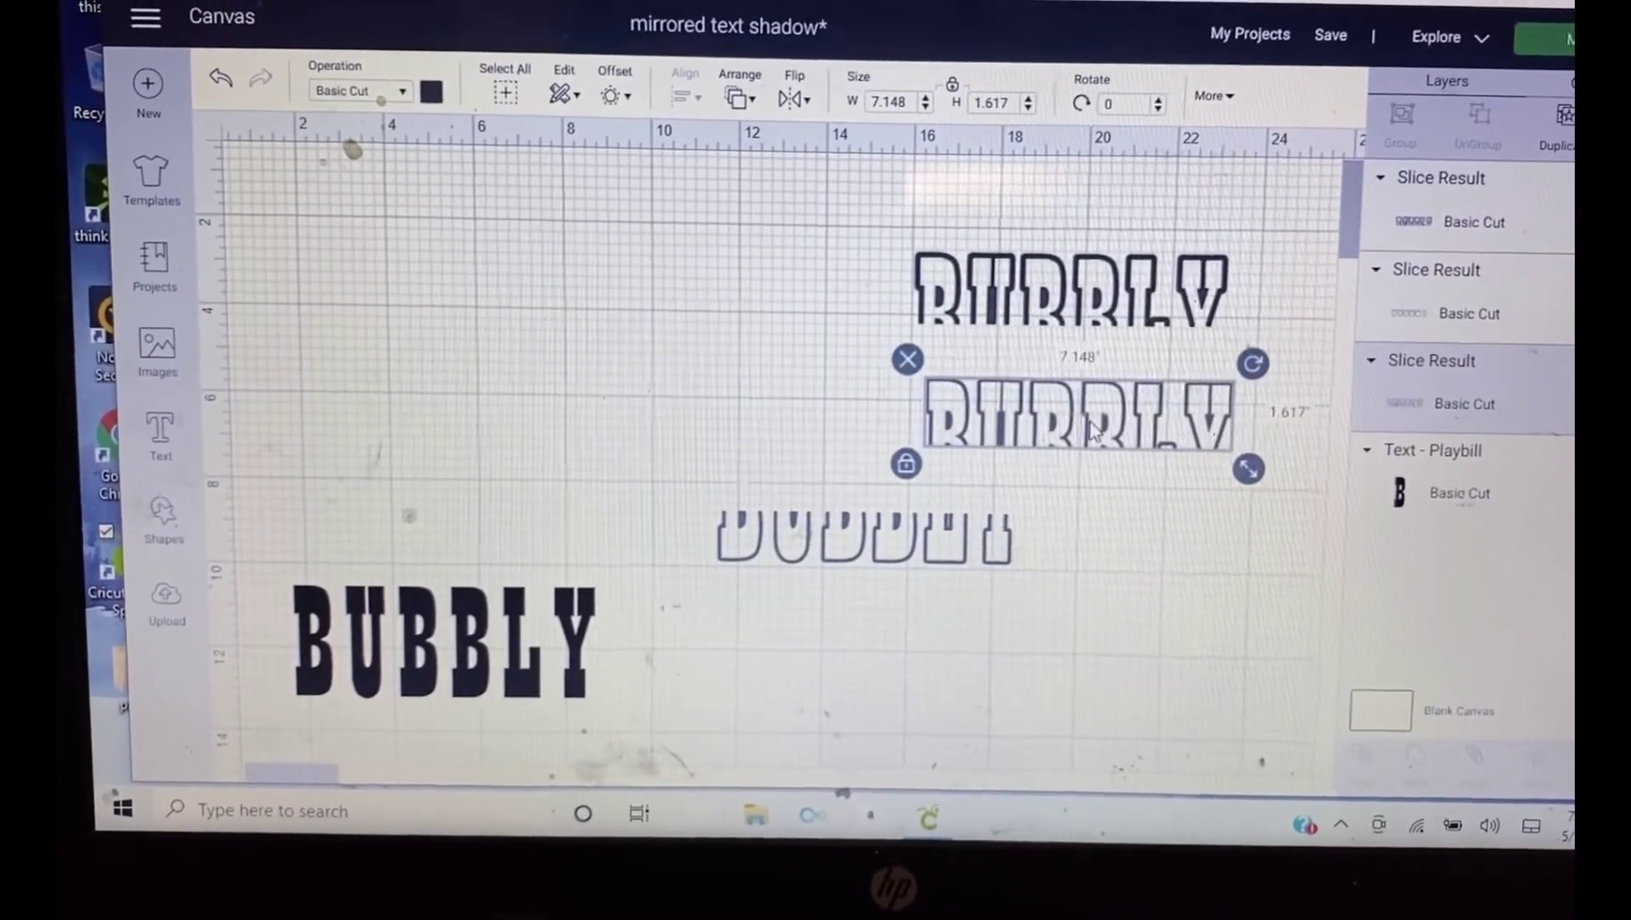
pyautogui.moveTo(937, 529); pyautogui.dragTo(1104, 660)
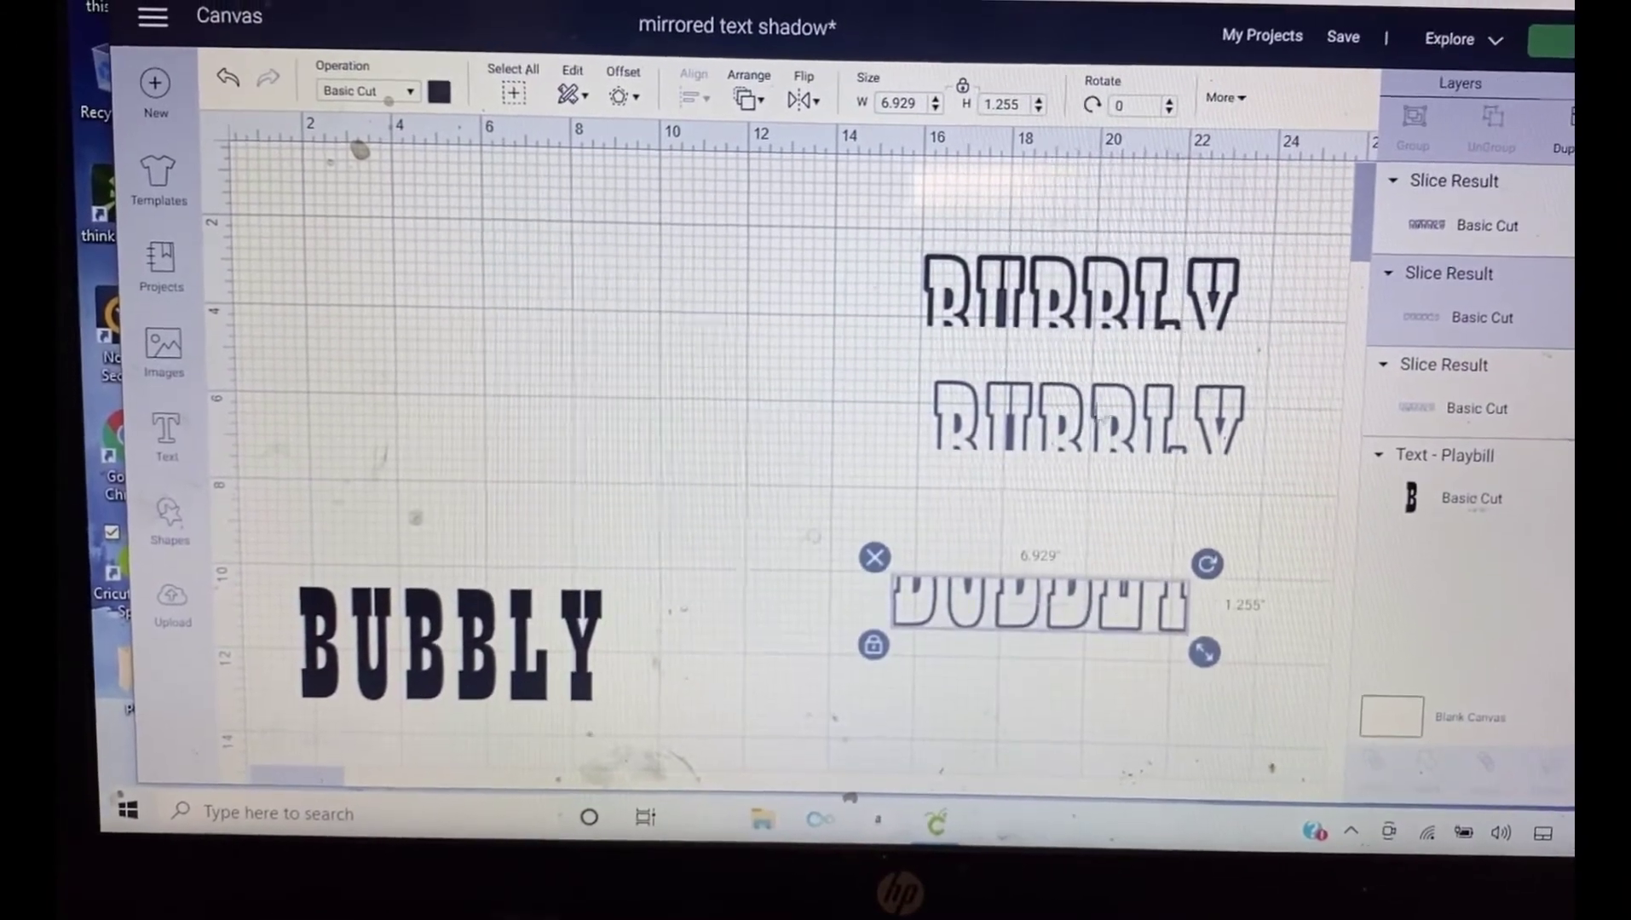
pyautogui.click(1125, 286)
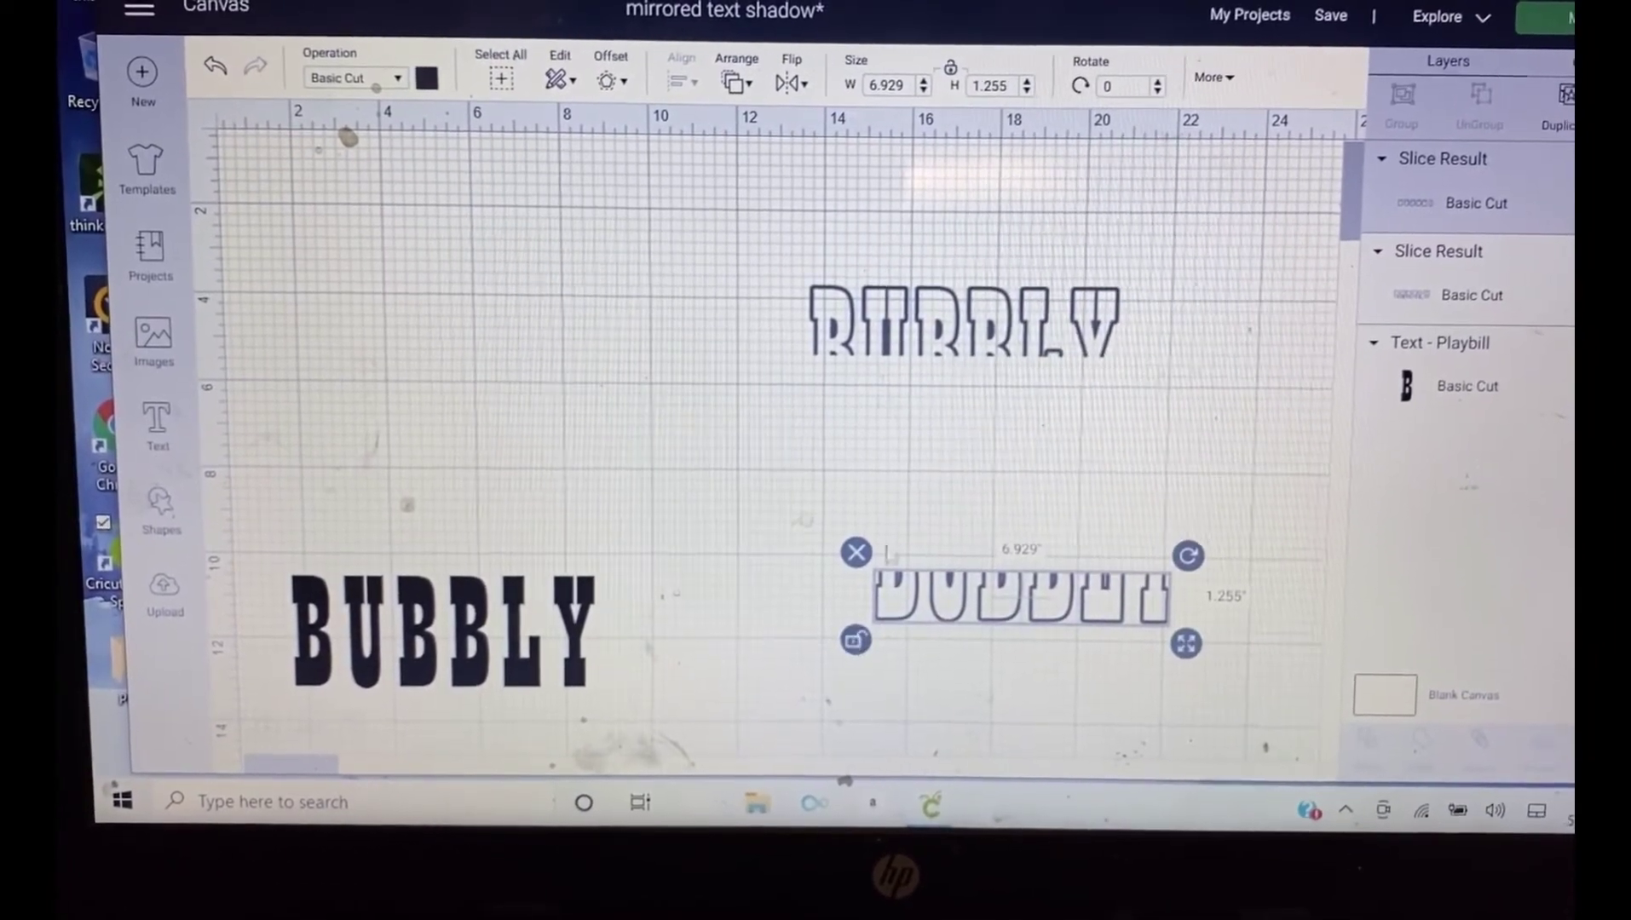
# - Pull a top-half outline copy aside and place it just above the solid BUBBLY
pyautogui.click(1081, 324)
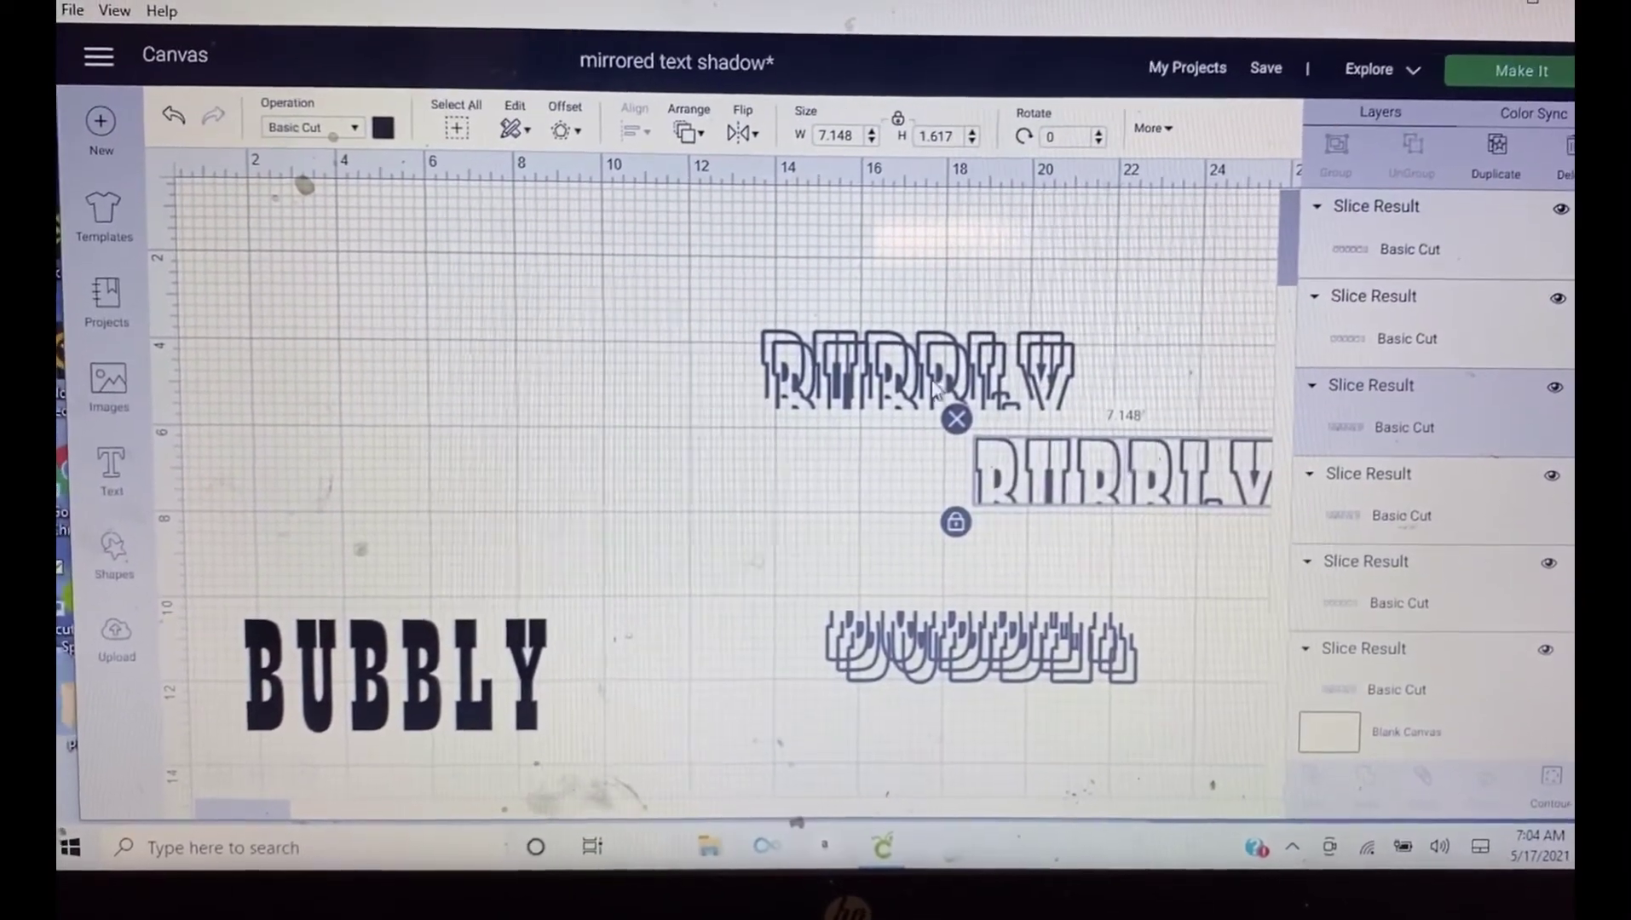
pyautogui.click(937, 384)
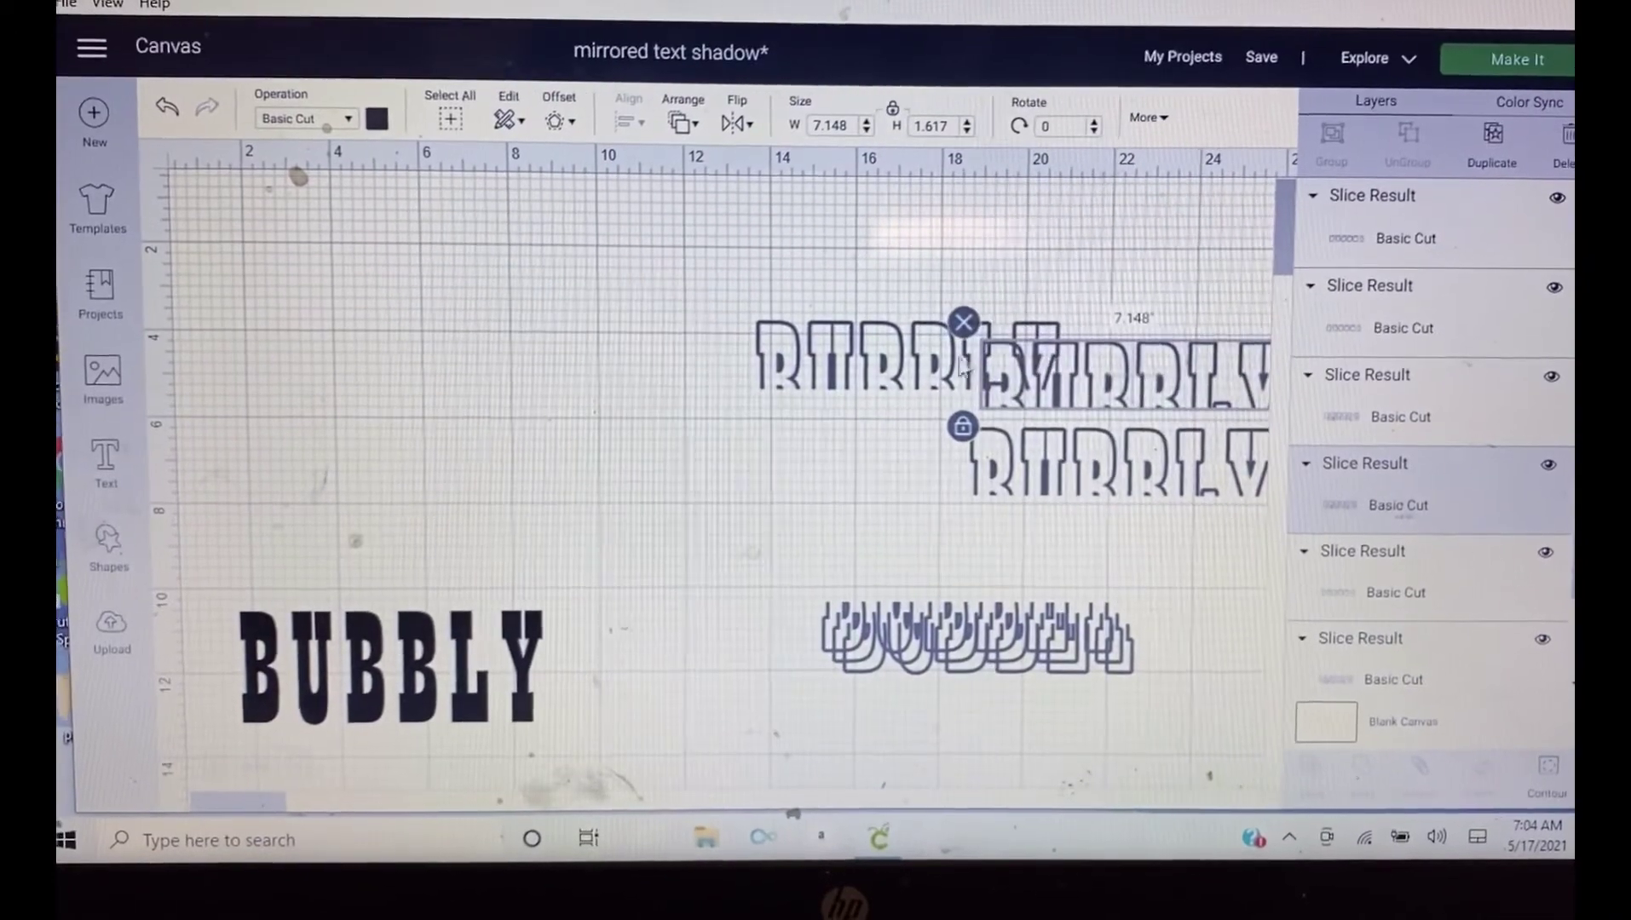
pyautogui.moveTo(902, 374); pyautogui.dragTo(893, 351)
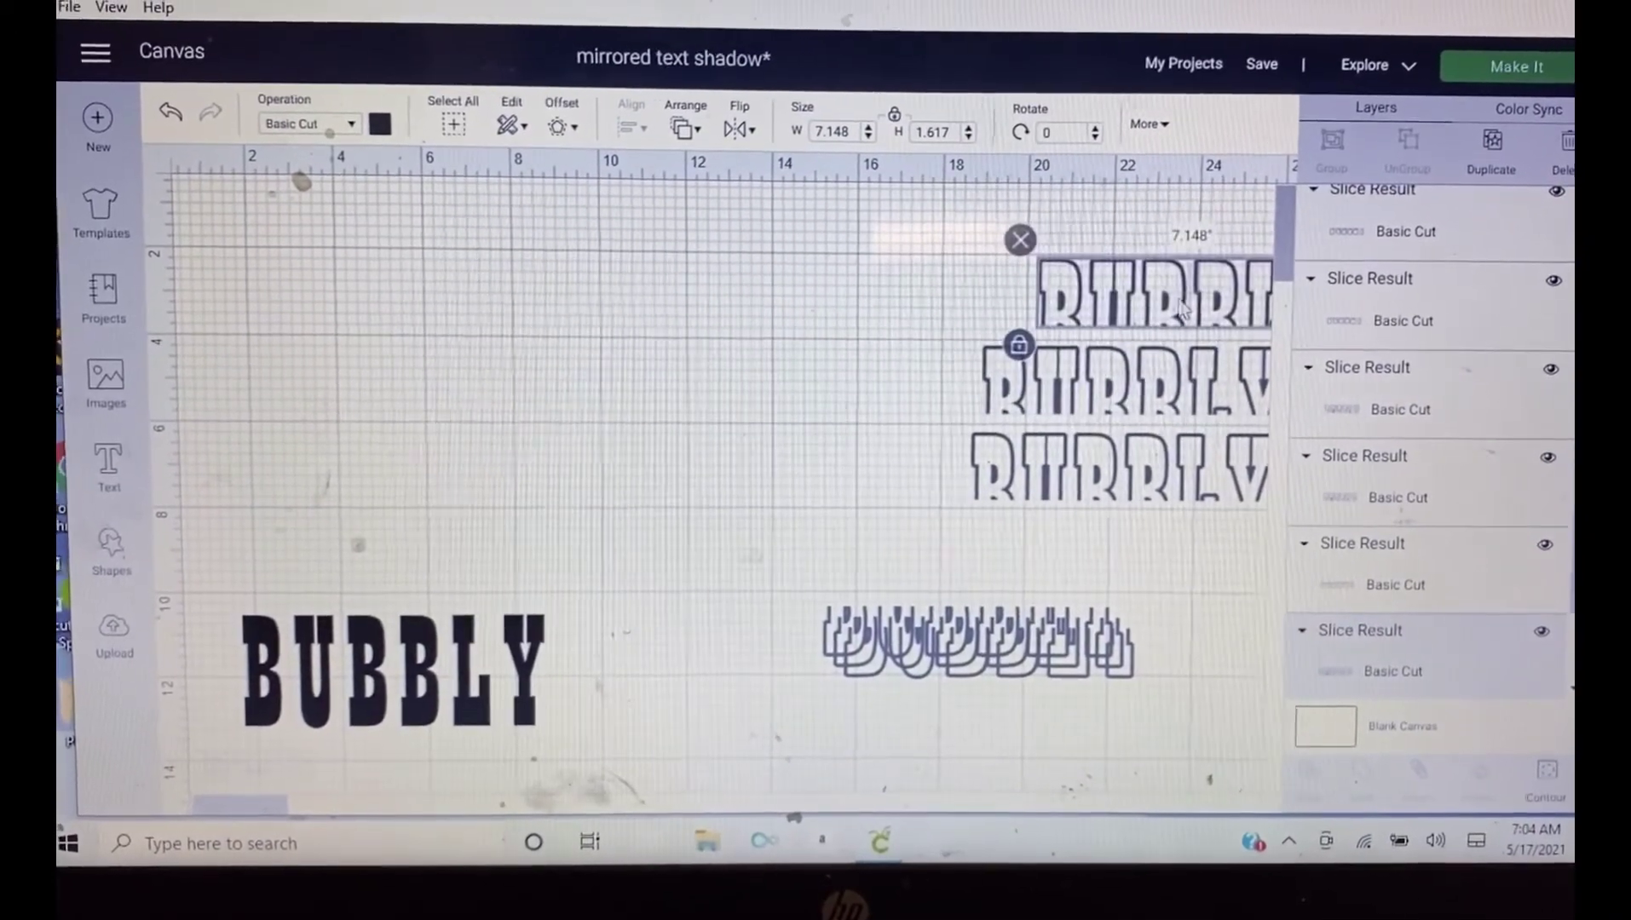
pyautogui.moveTo(461, 683); pyautogui.dragTo(669, 580)
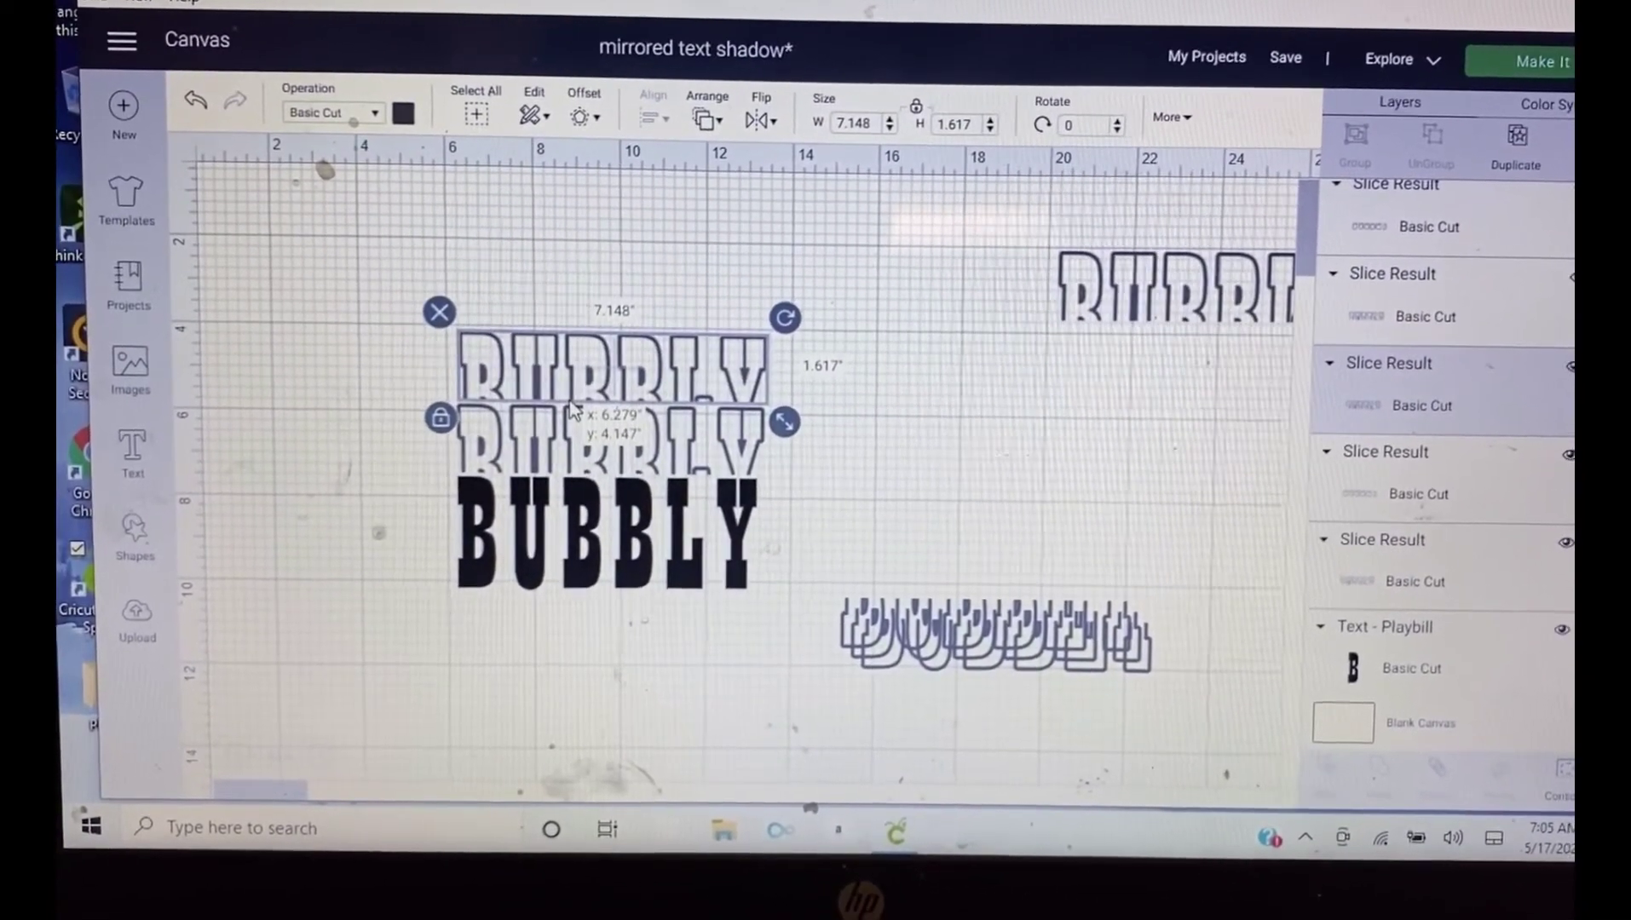
# - Stack a second top half above, and three bottom-half outlines beneath the solid BUBBLY
pyautogui.moveTo(1099, 278); pyautogui.dragTo(1105, 299)
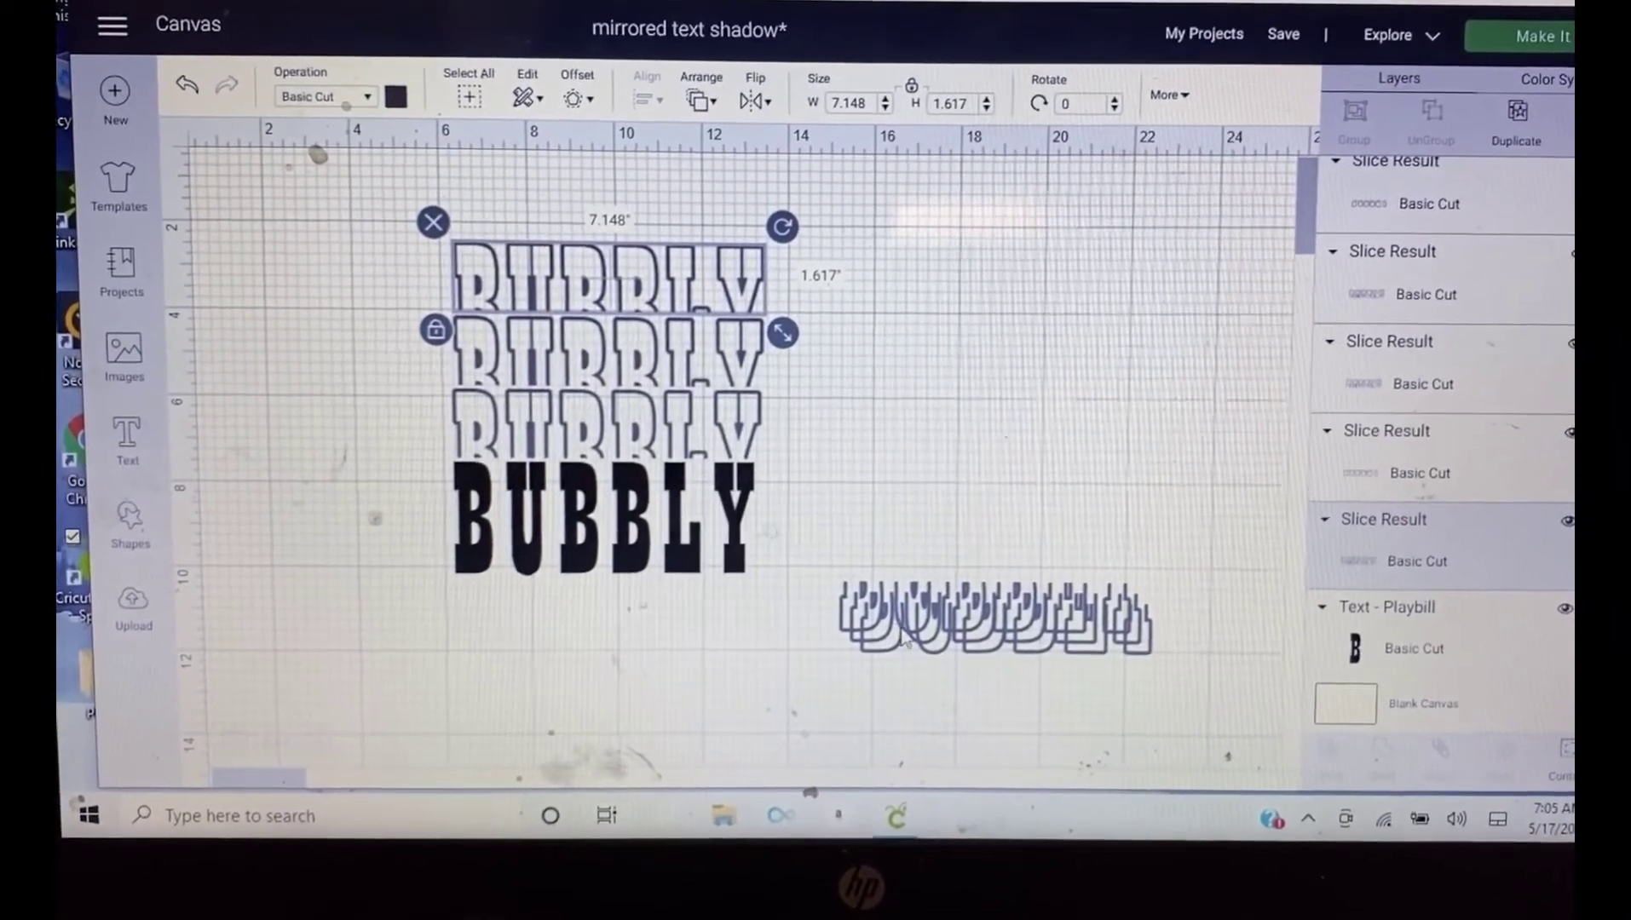
pyautogui.moveTo(892, 622)
pyautogui.mouseDown()
pyautogui.moveTo(605, 634)
pyautogui.moveTo(507, 617)
pyautogui.mouseUp()
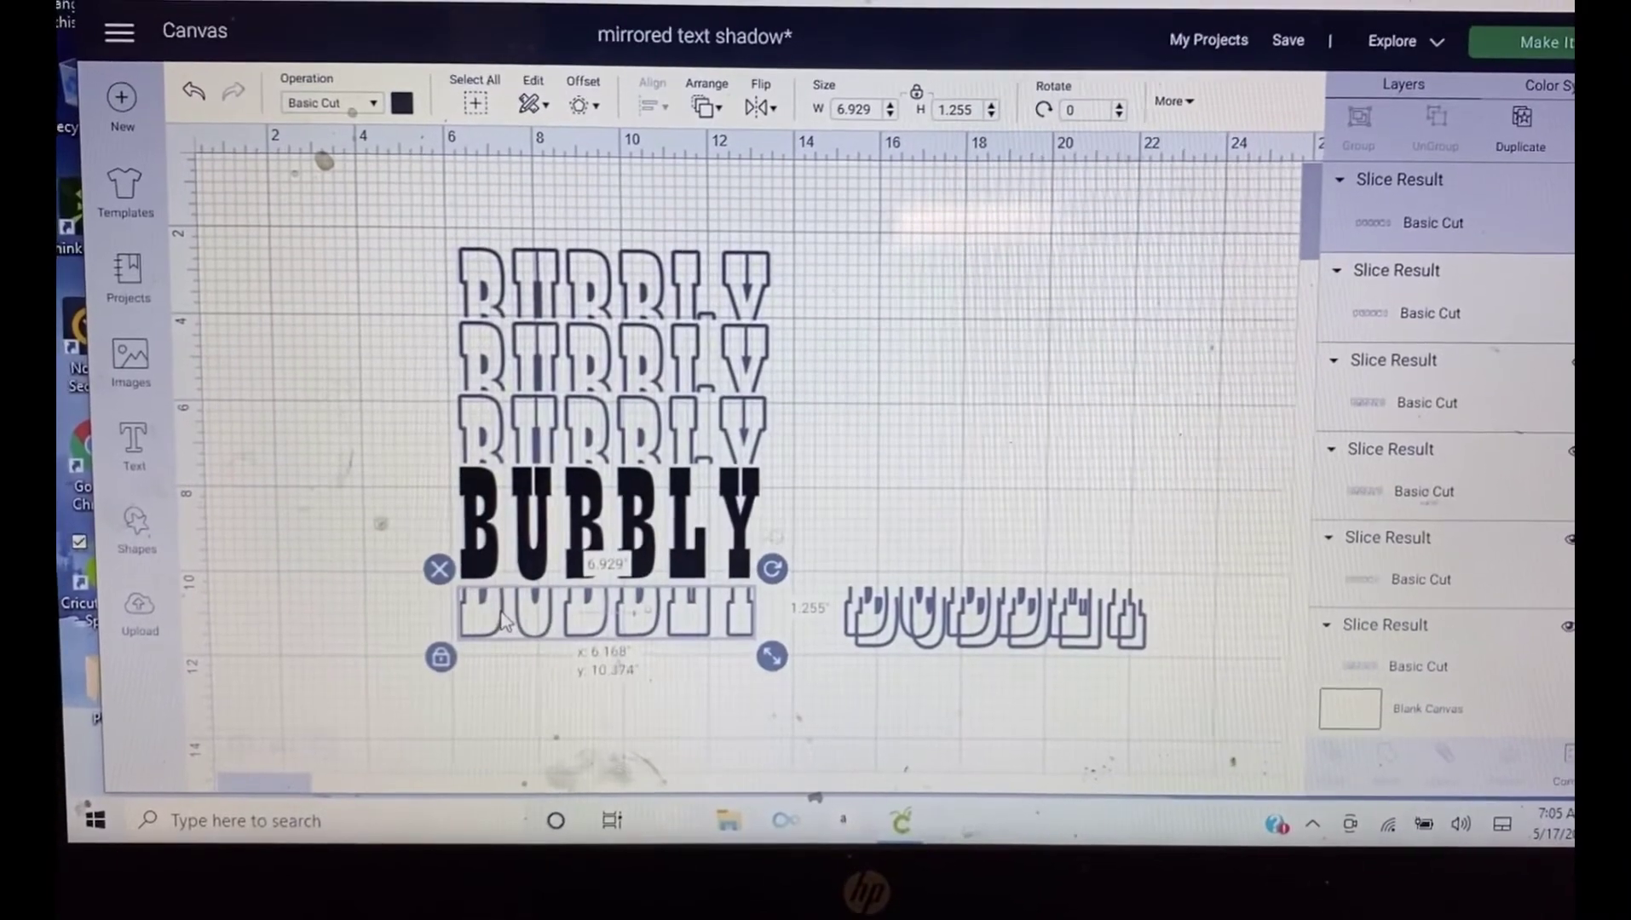
pyautogui.click(507, 619)
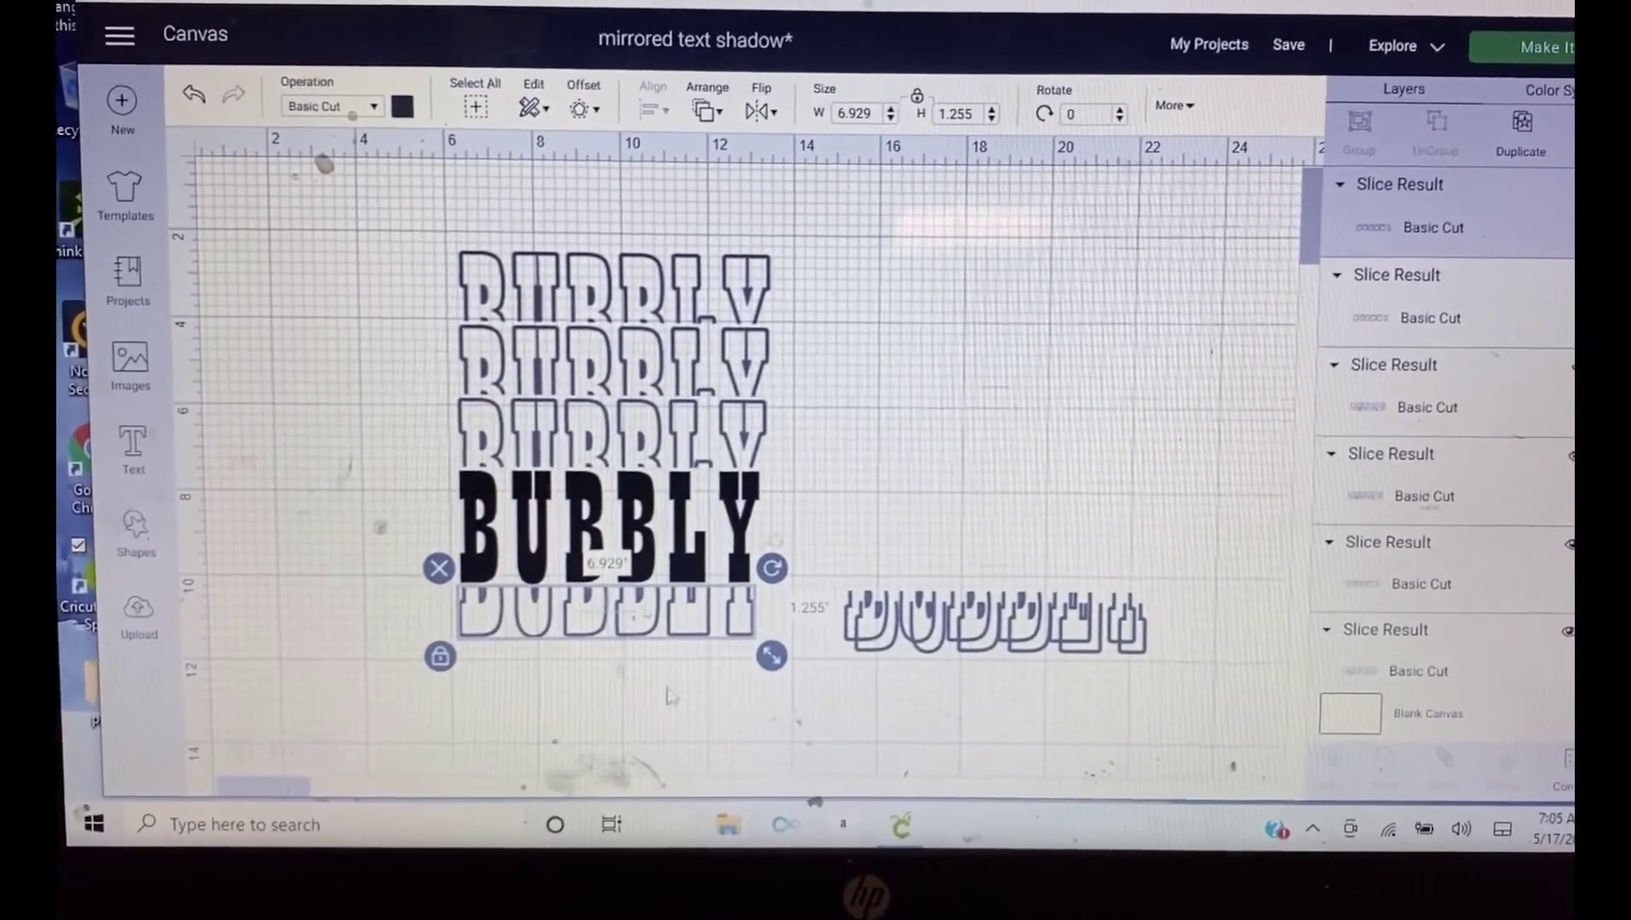
pyautogui.moveTo(895, 648); pyautogui.dragTo(484, 682)
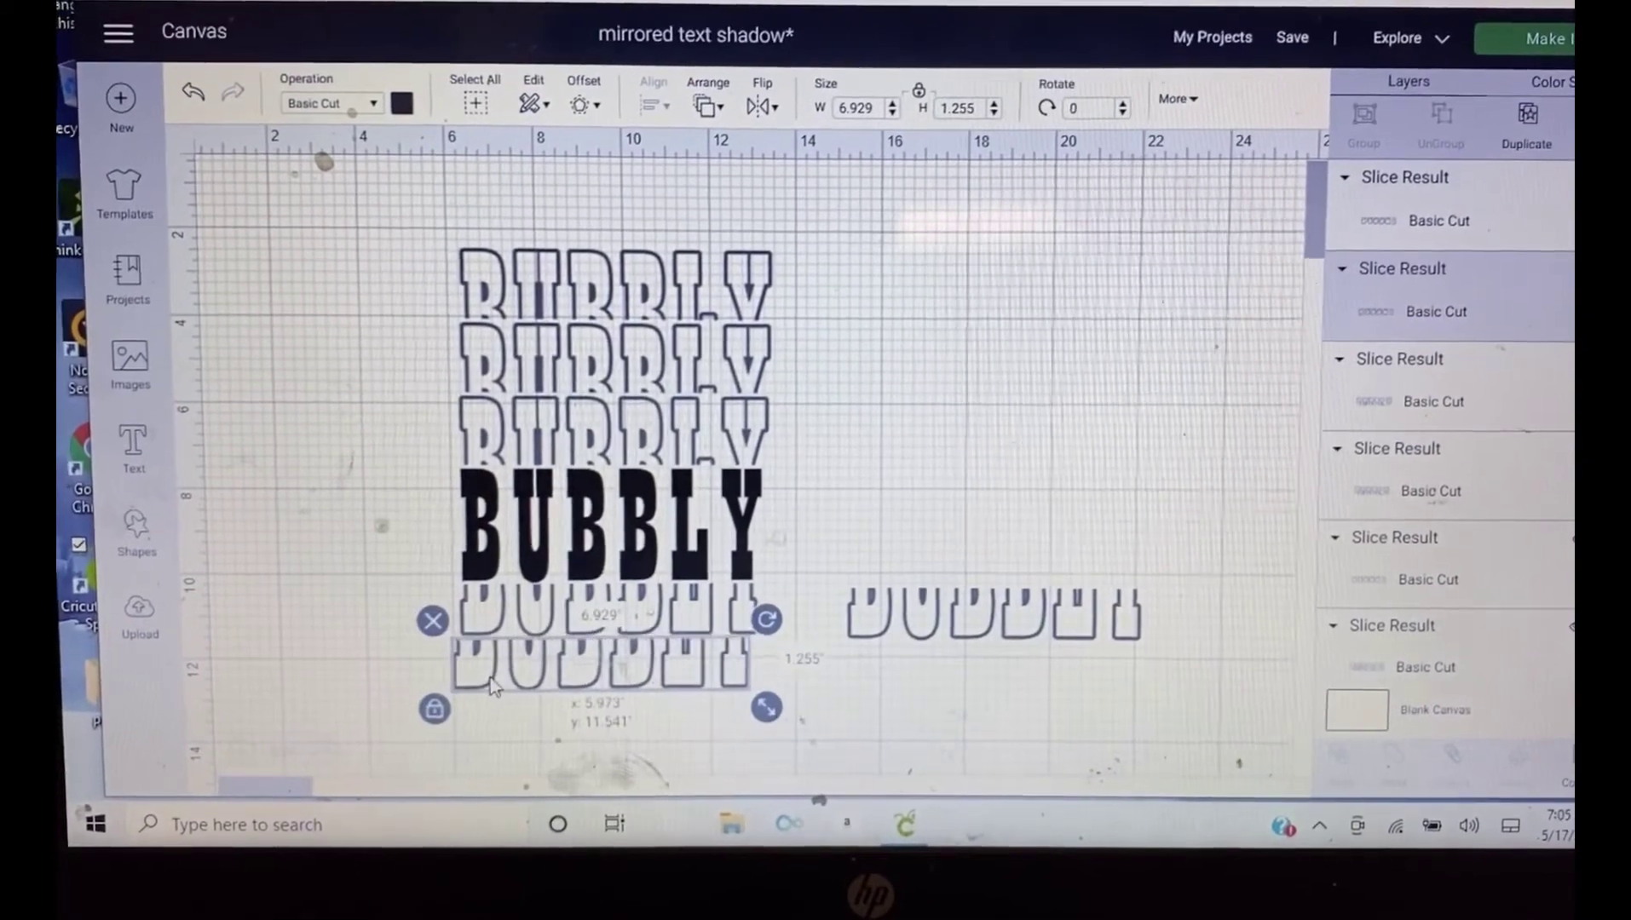
pyautogui.moveTo(485, 682); pyautogui.dragTo(499, 684)
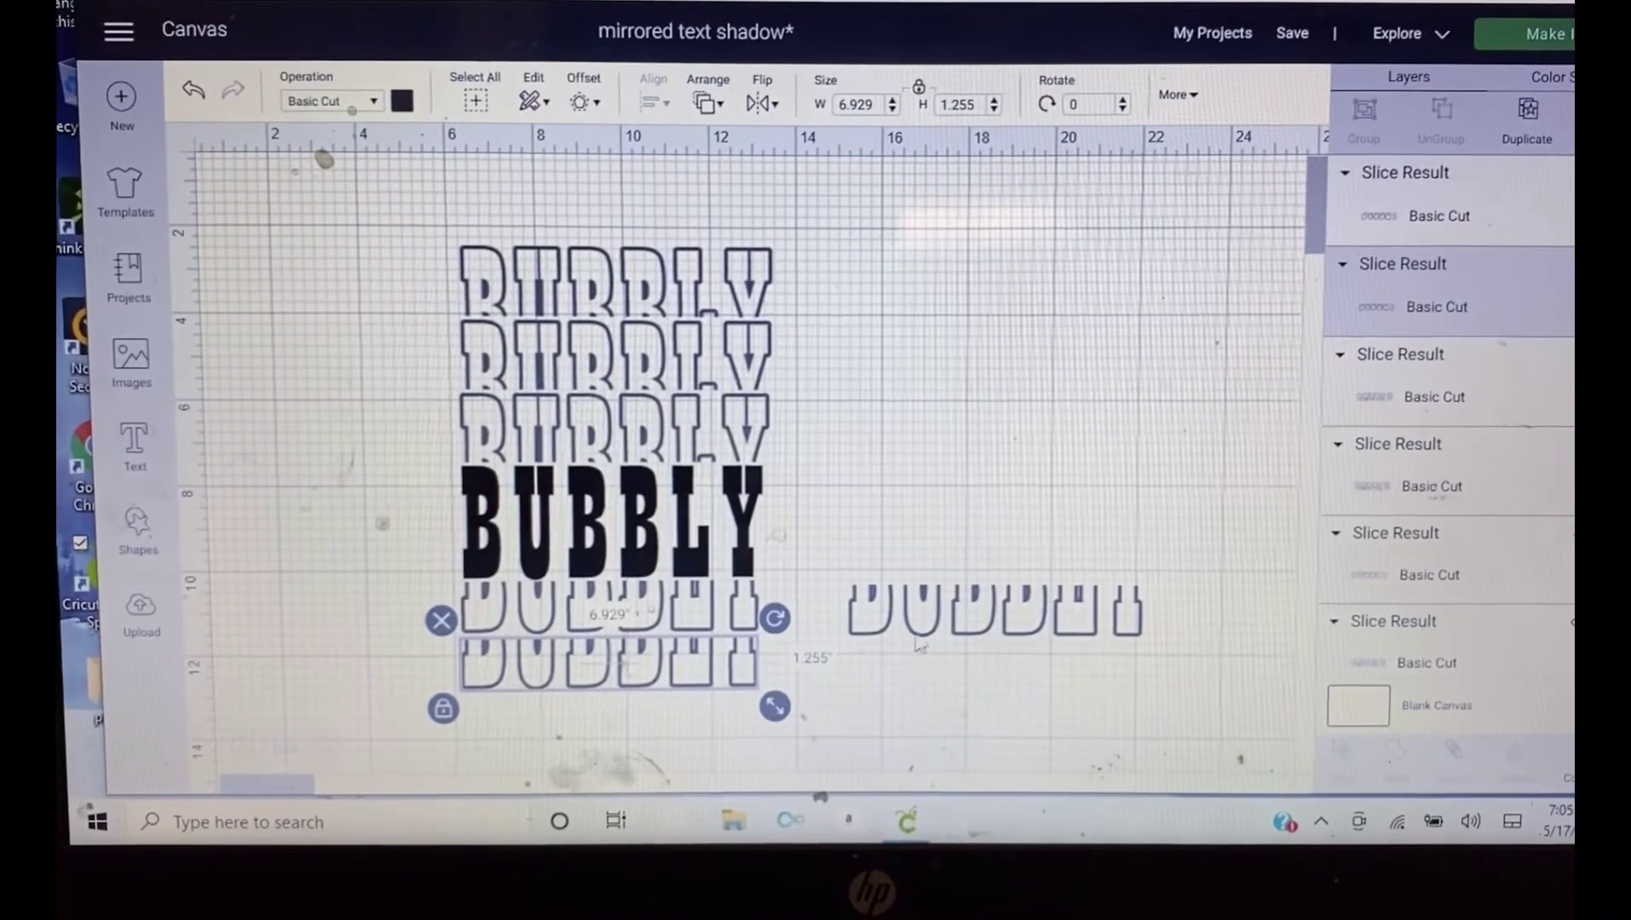
pyautogui.moveTo(994, 614); pyautogui.dragTo(548, 737)
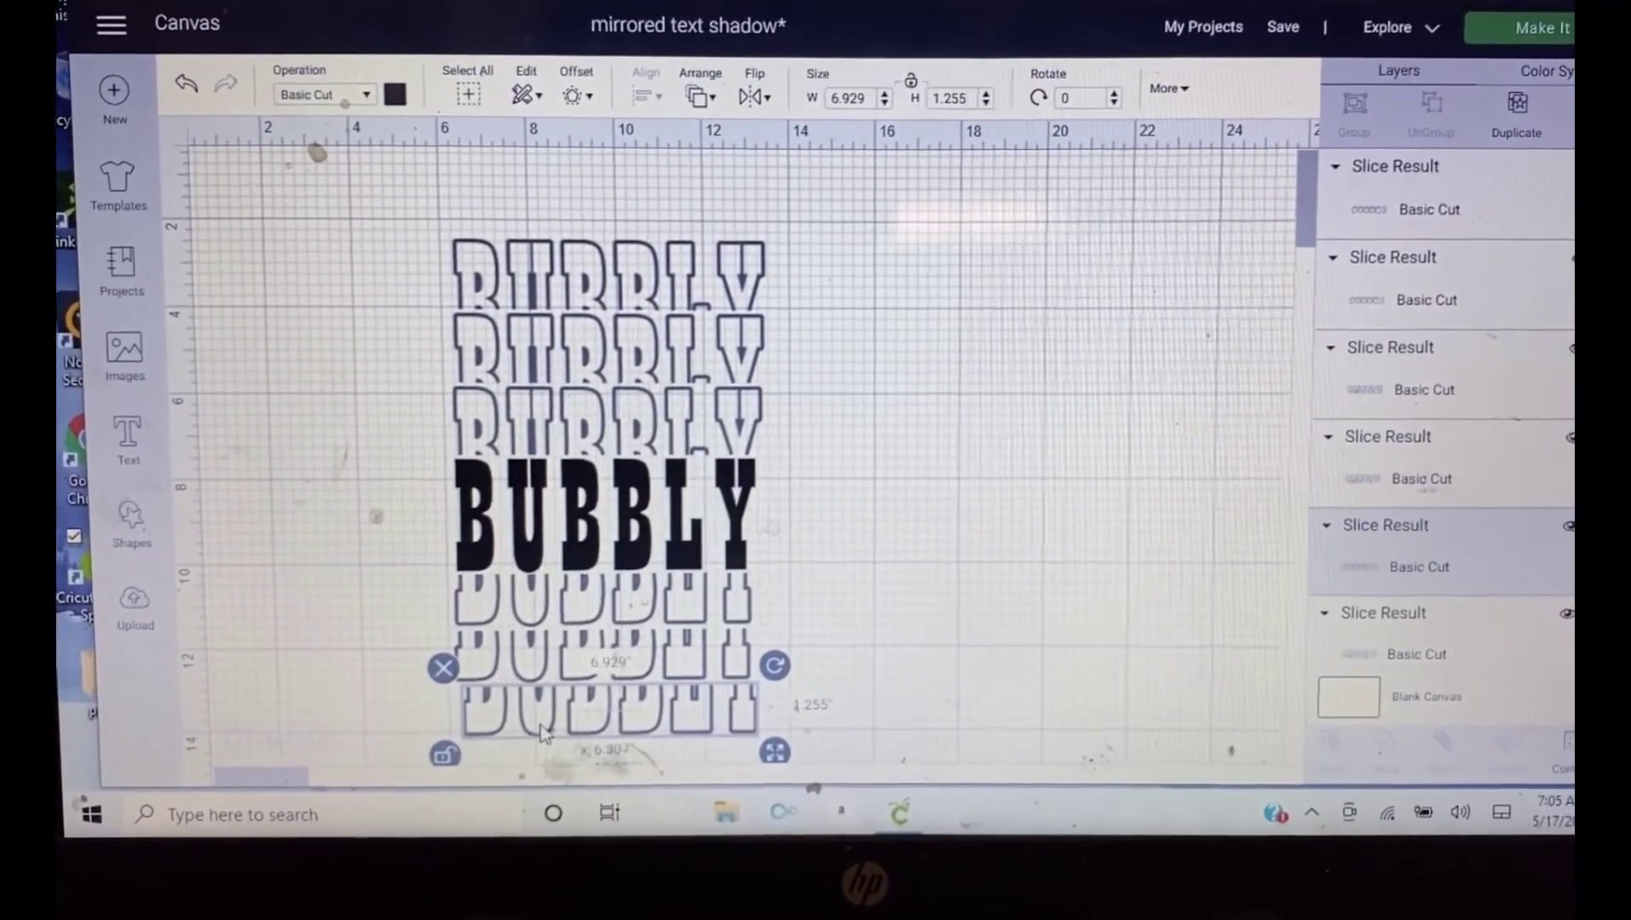
pyautogui.click(955, 383)
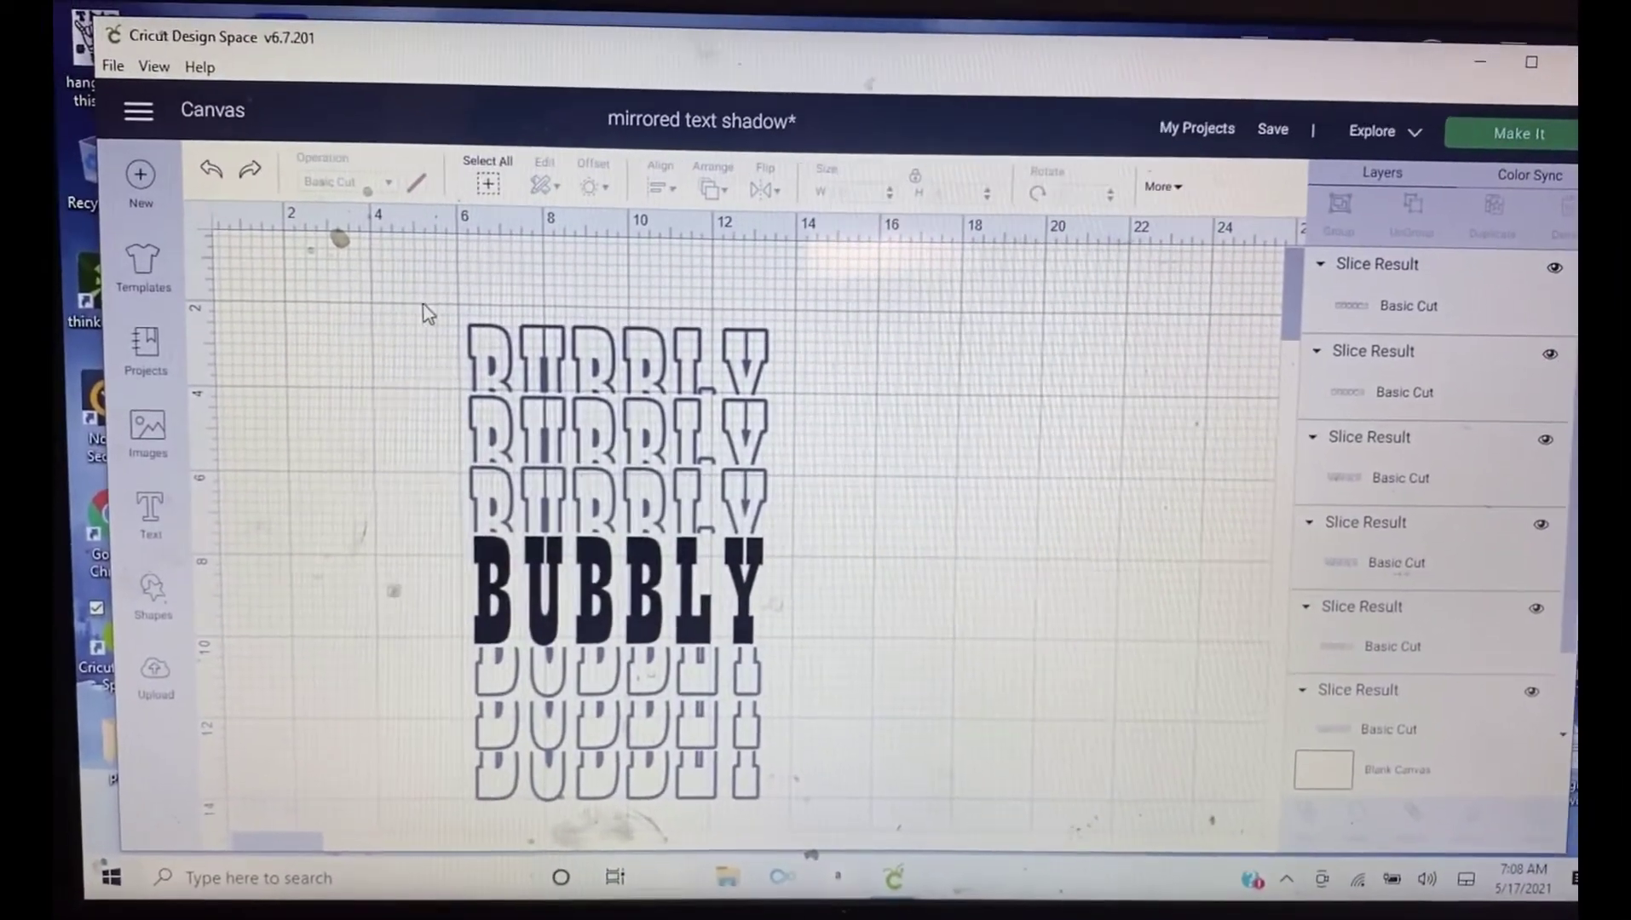
# - Center all the BUBBLY rows horizontally with Align, then reselect the whole stack
pyautogui.moveTo(418, 299)
pyautogui.mouseDown()
pyautogui.moveTo(517, 469)
pyautogui.moveTo(780, 836)
pyautogui.mouseUp()
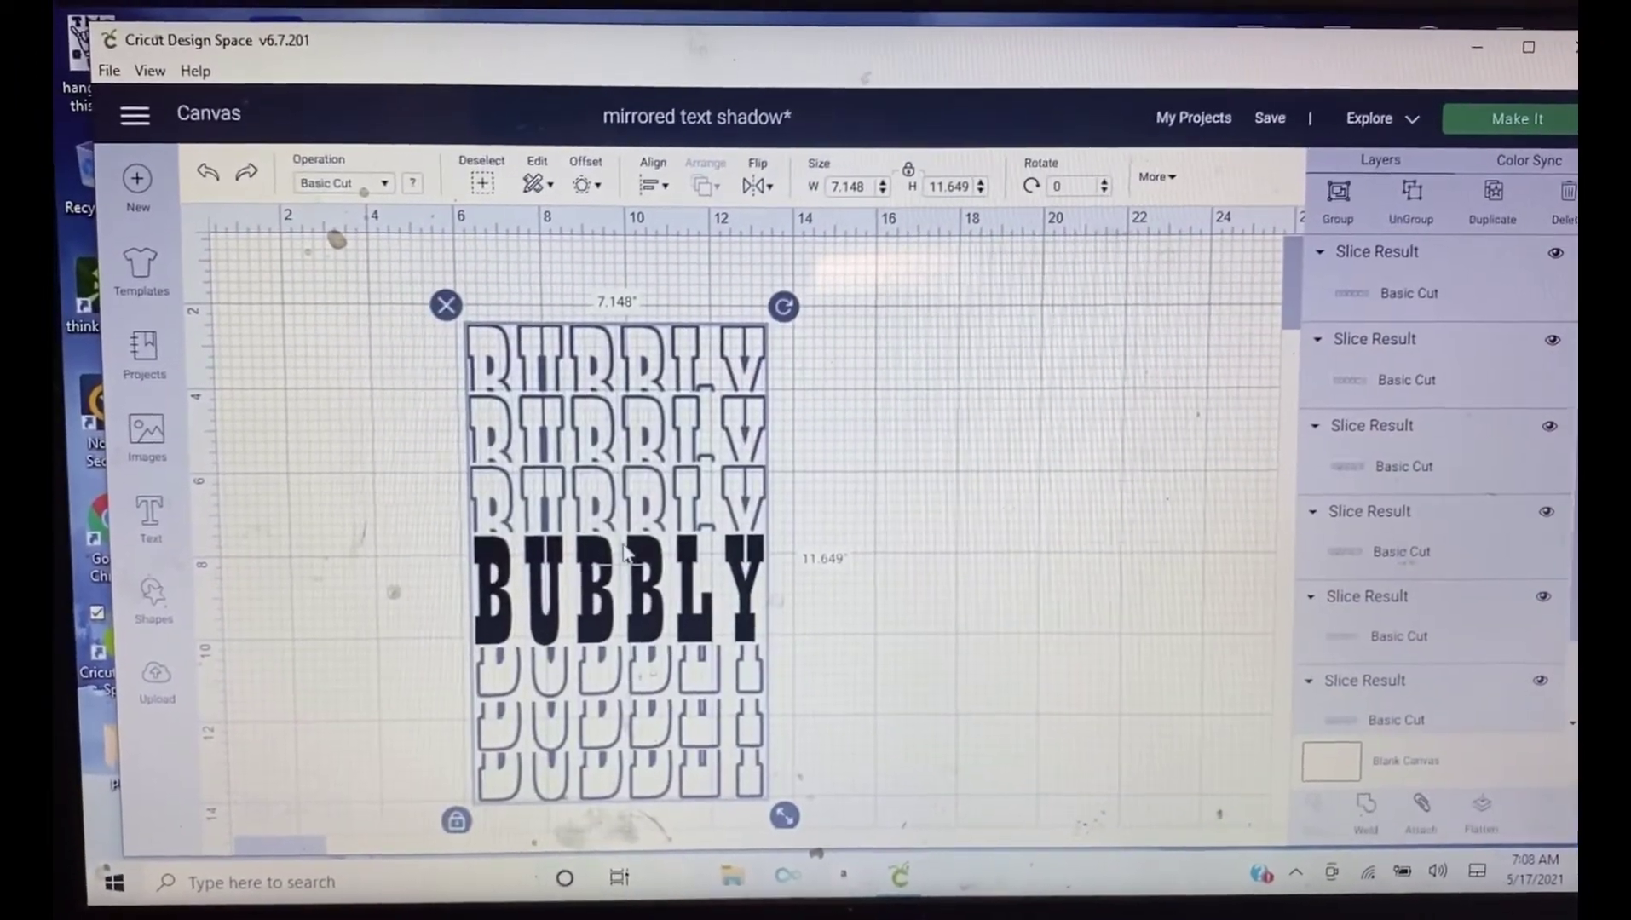
pyautogui.click(653, 194)
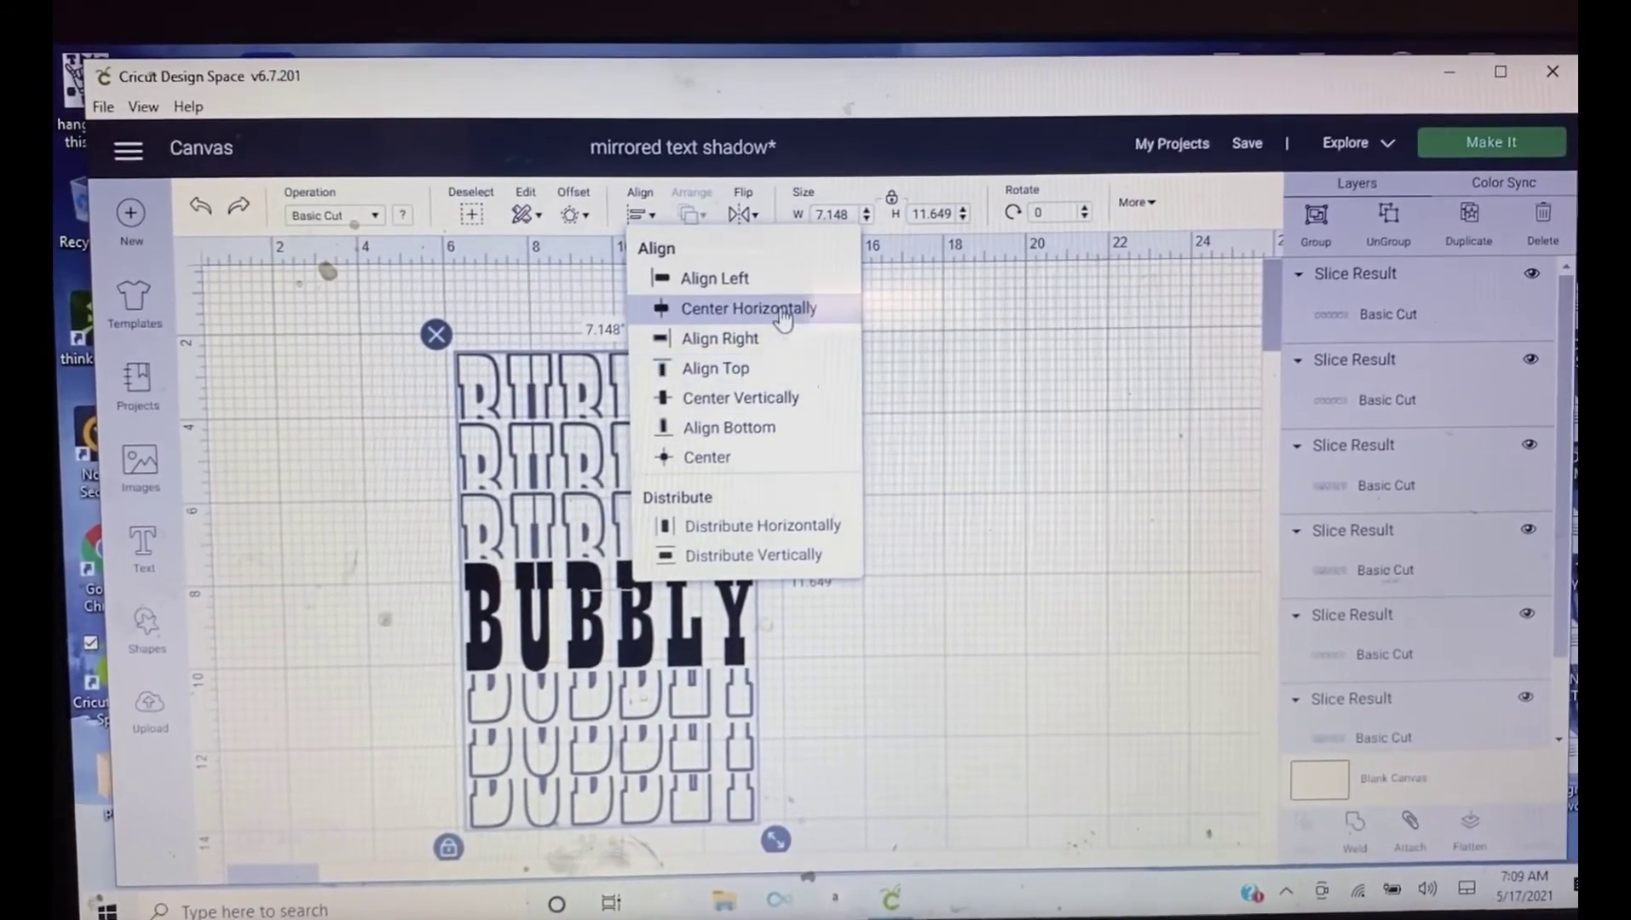
pyautogui.click(753, 306)
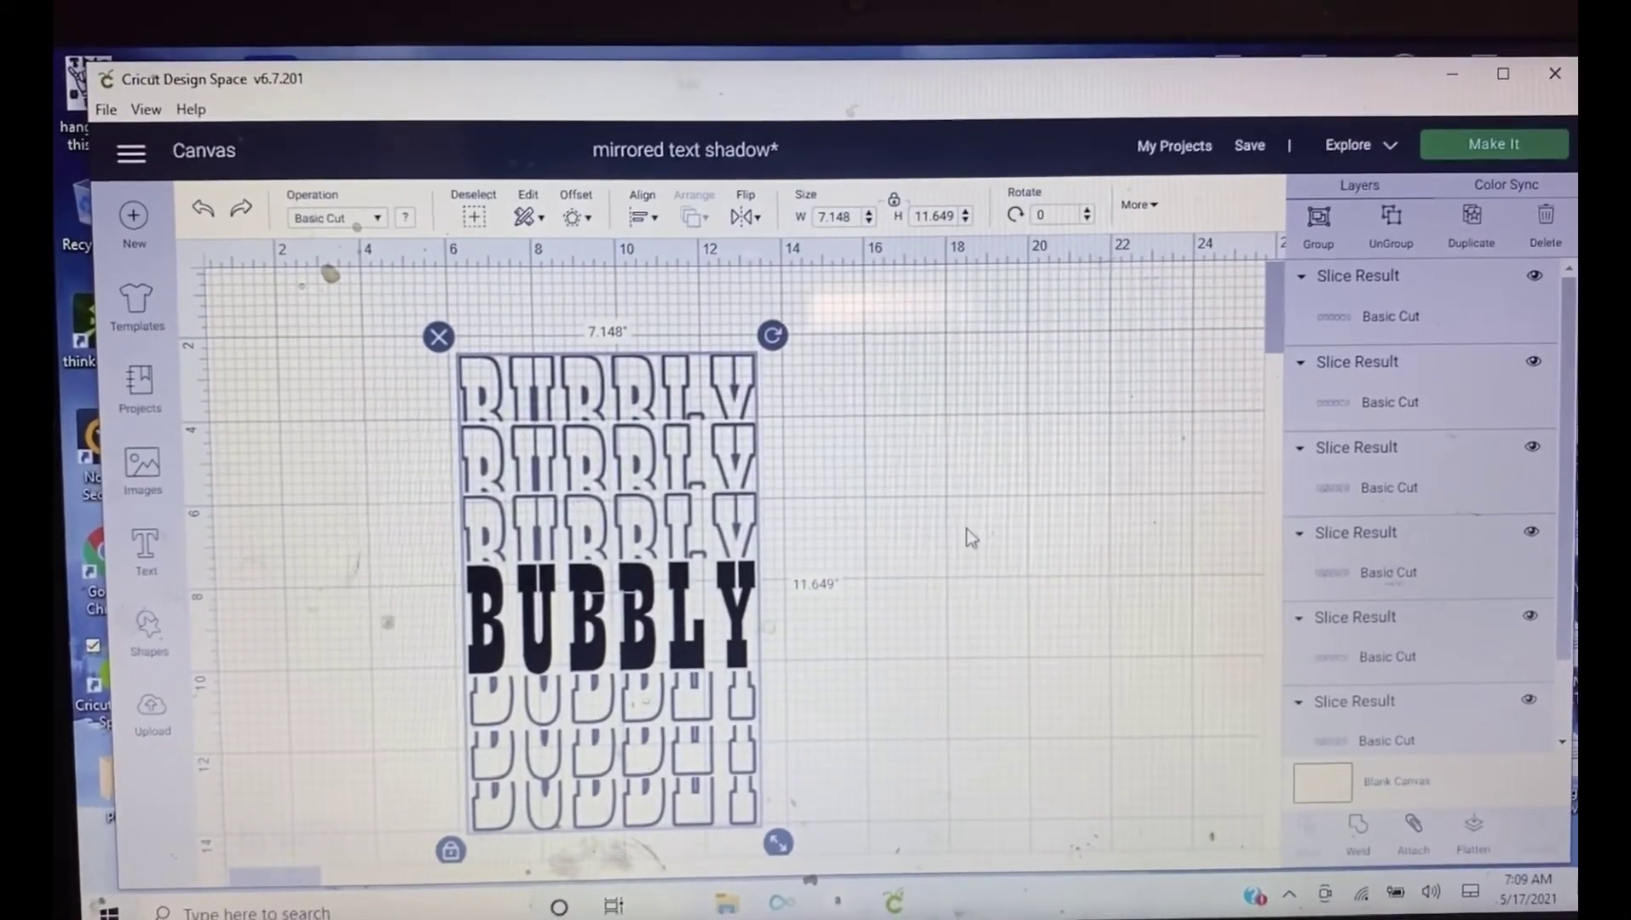
pyautogui.click(965, 525)
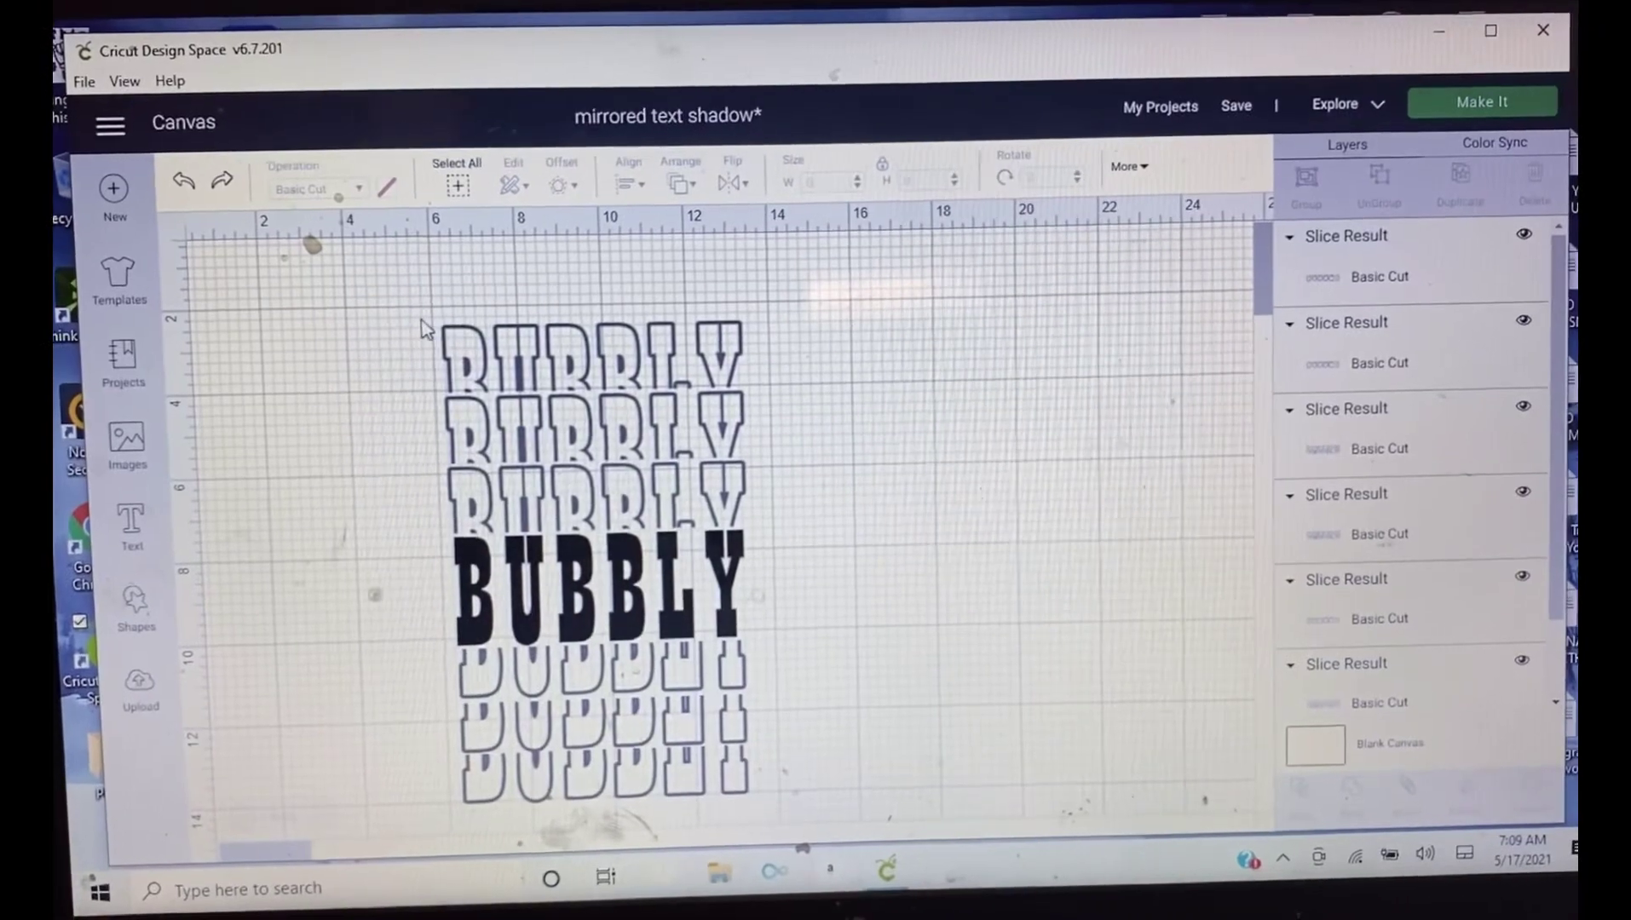
pyautogui.moveTo(441, 334)
pyautogui.mouseDown()
pyautogui.moveTo(724, 563)
pyautogui.moveTo(793, 775)
pyautogui.mouseUp()
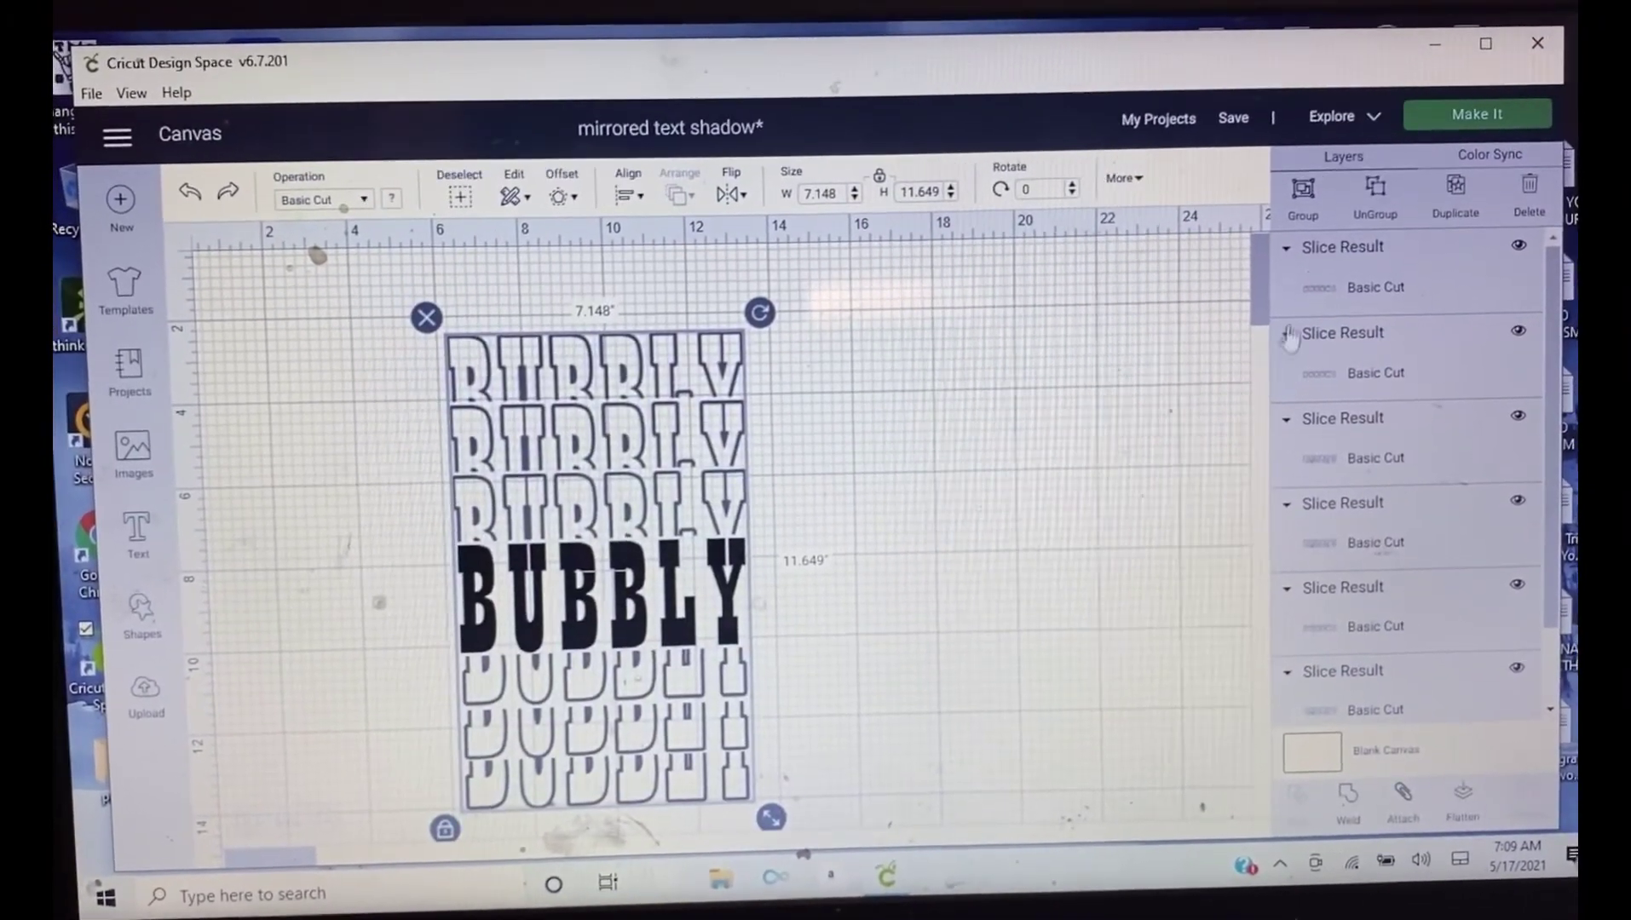
# - Group the stack, nudge it right, ungroup it, and select the solid BUBBLY
pyautogui.click(1303, 204)
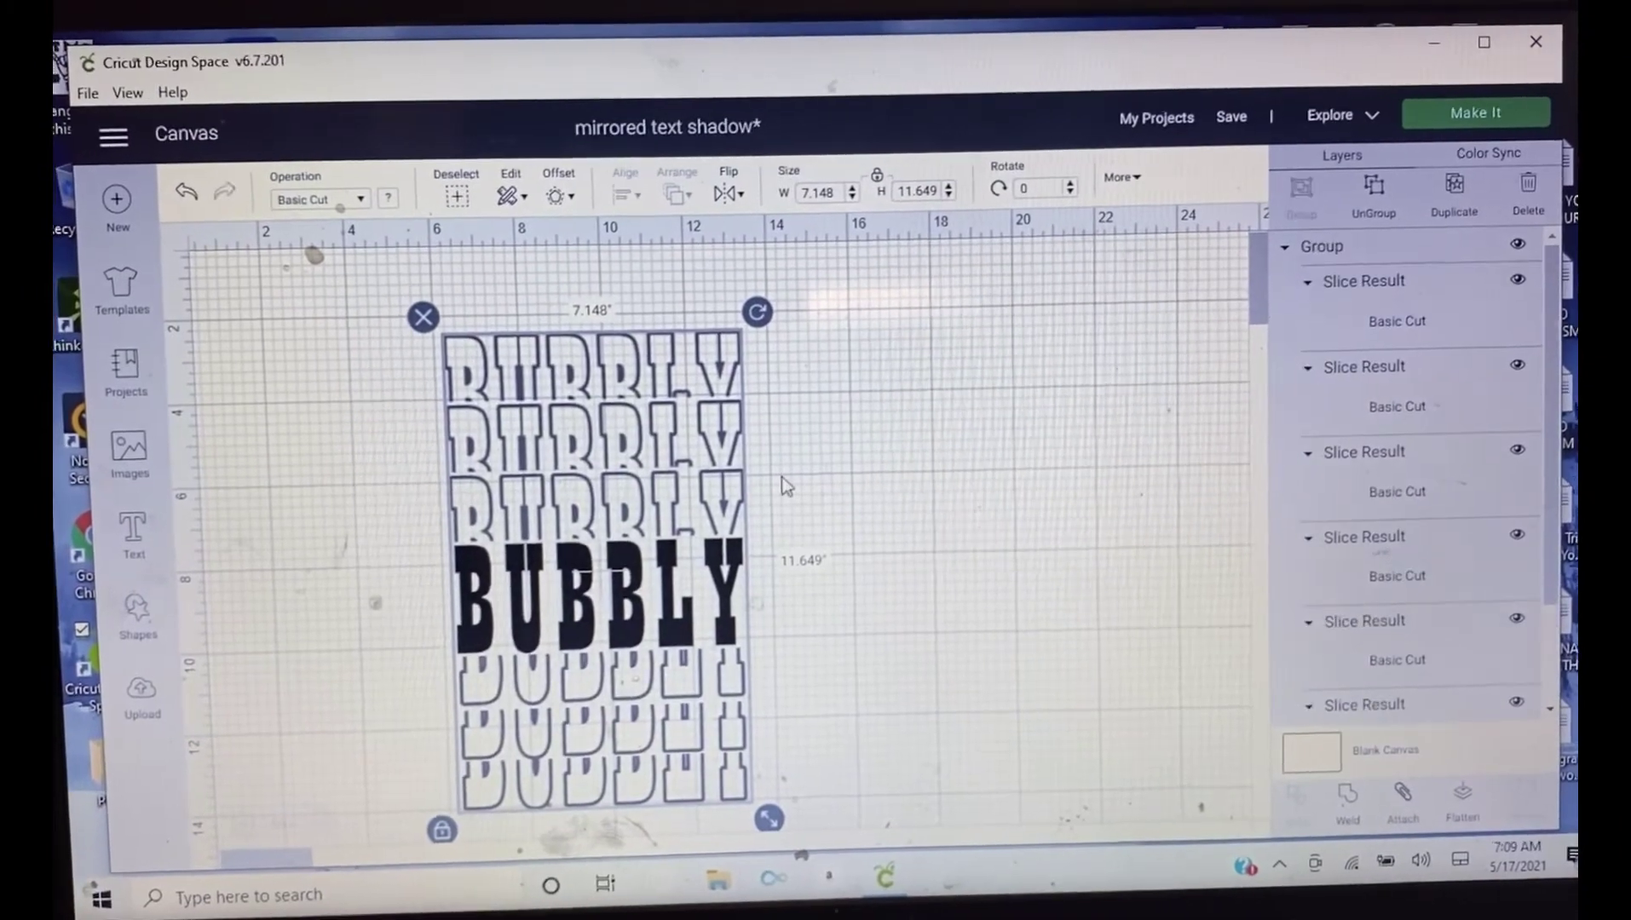
pyautogui.moveTo(683, 532); pyautogui.dragTo(747, 500)
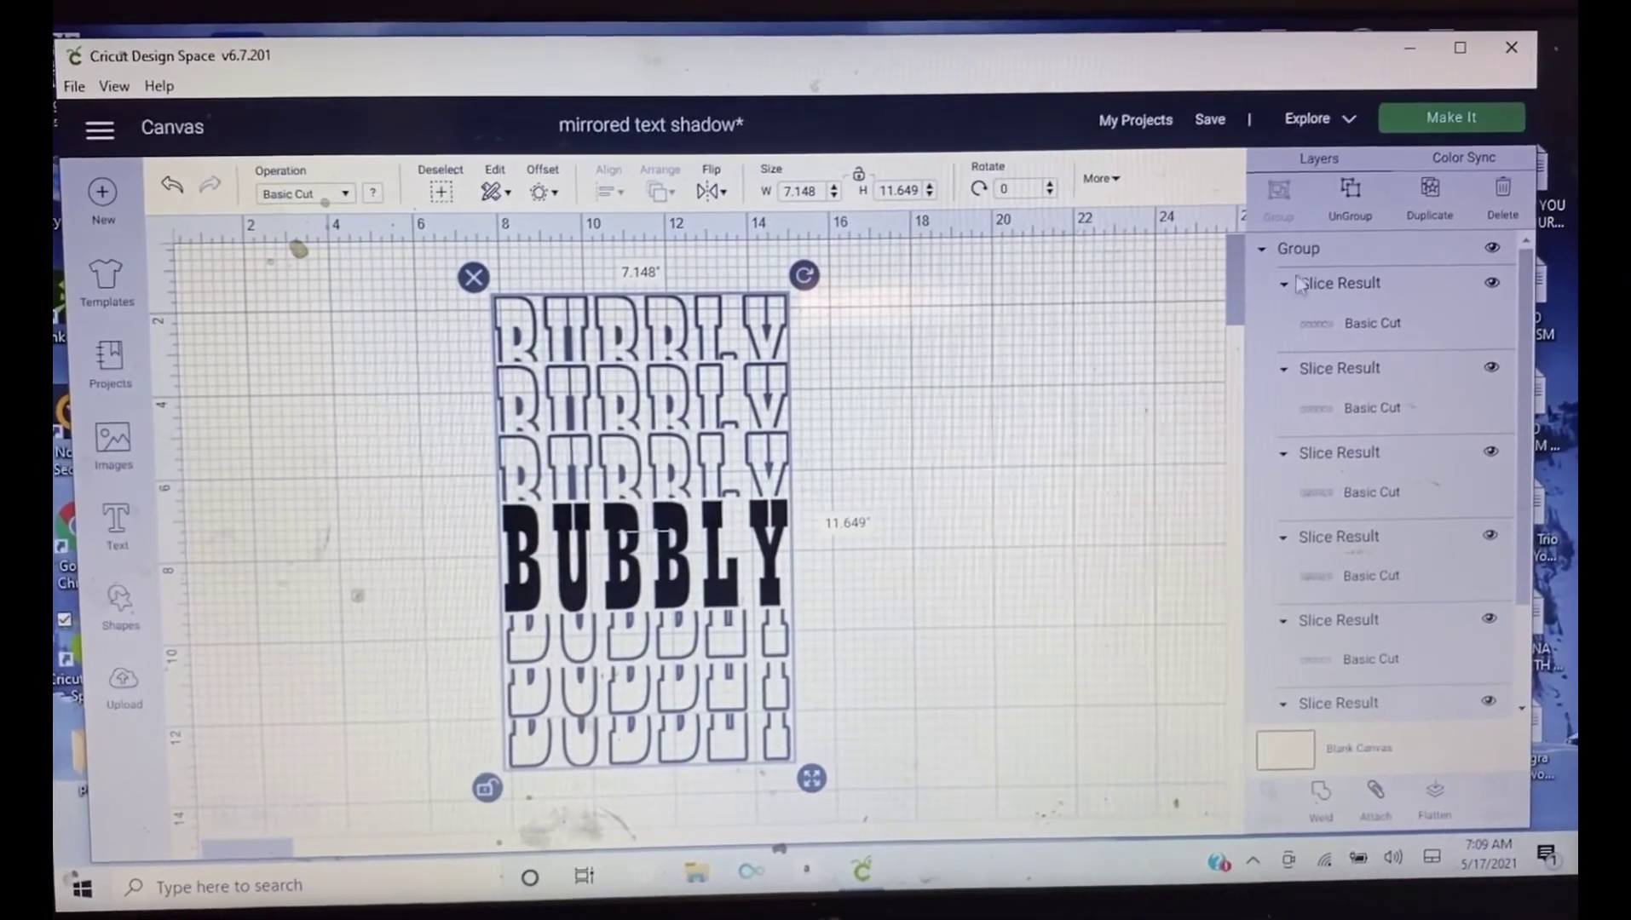
pyautogui.click(1349, 191)
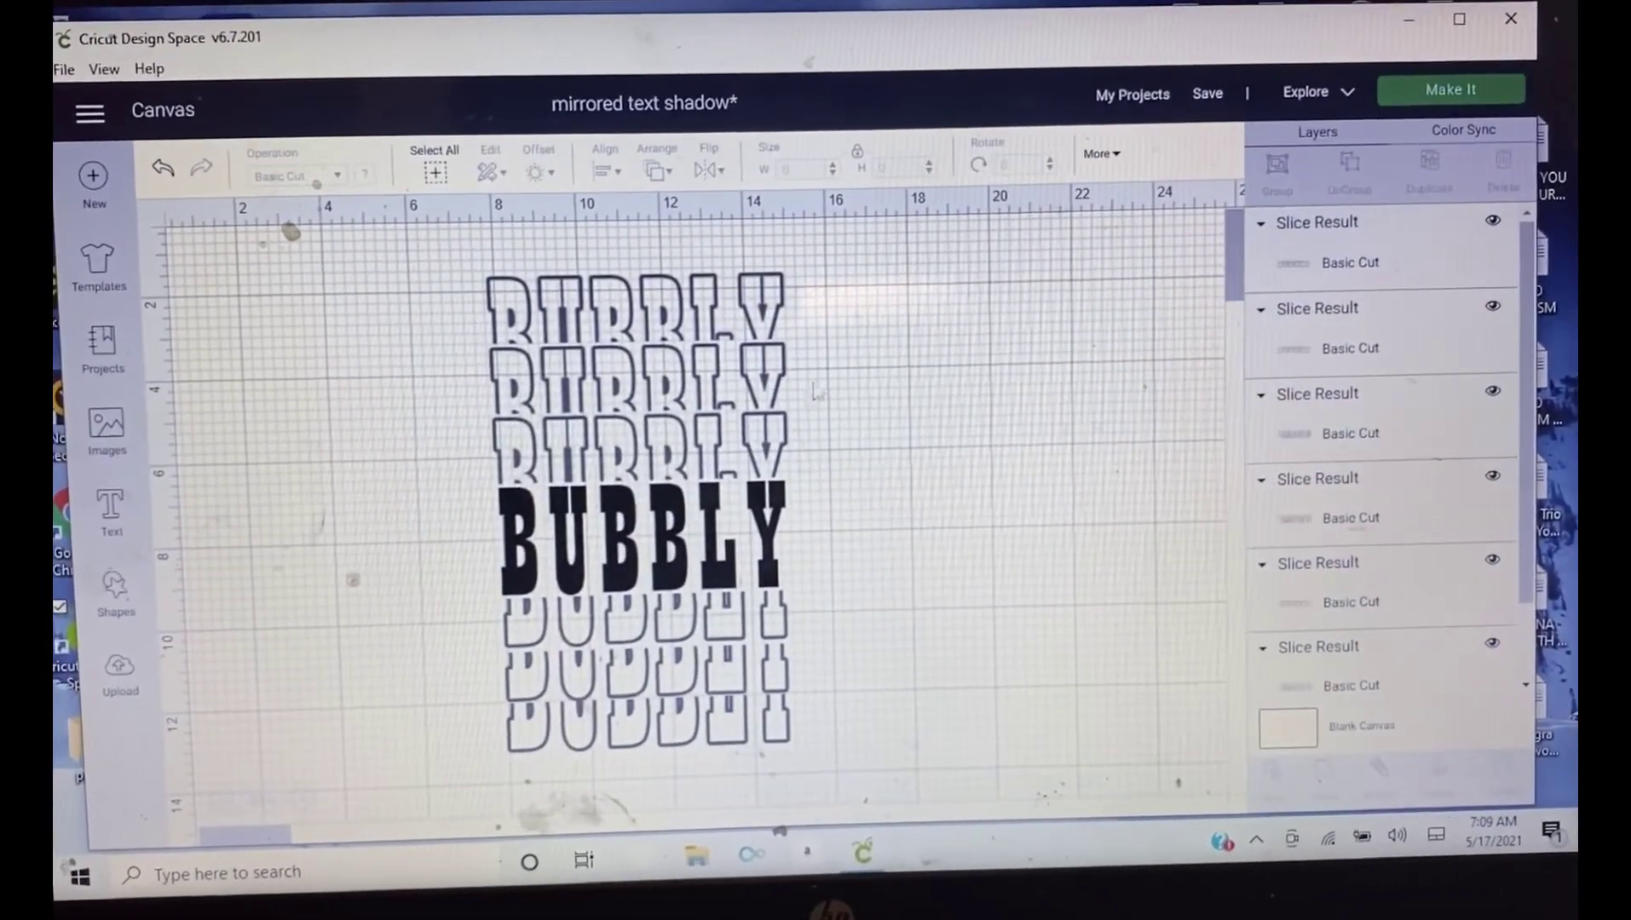
pyautogui.click(694, 516)
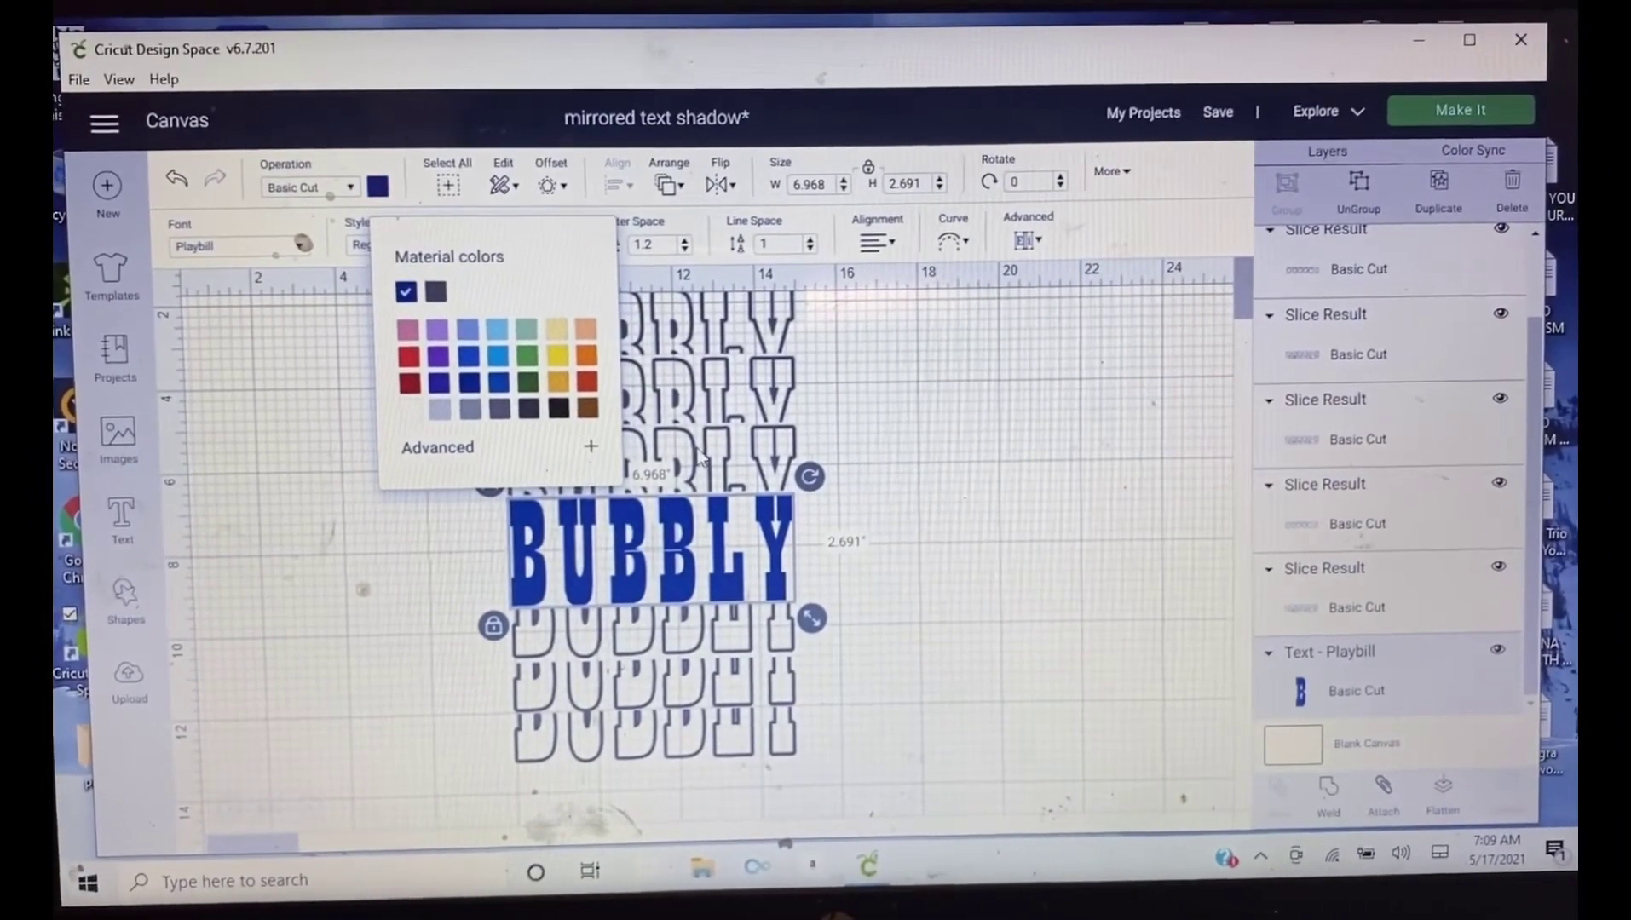
# - Select the outline copies next to the blue word and colour the second copy above orange
pyautogui.click(730, 465)
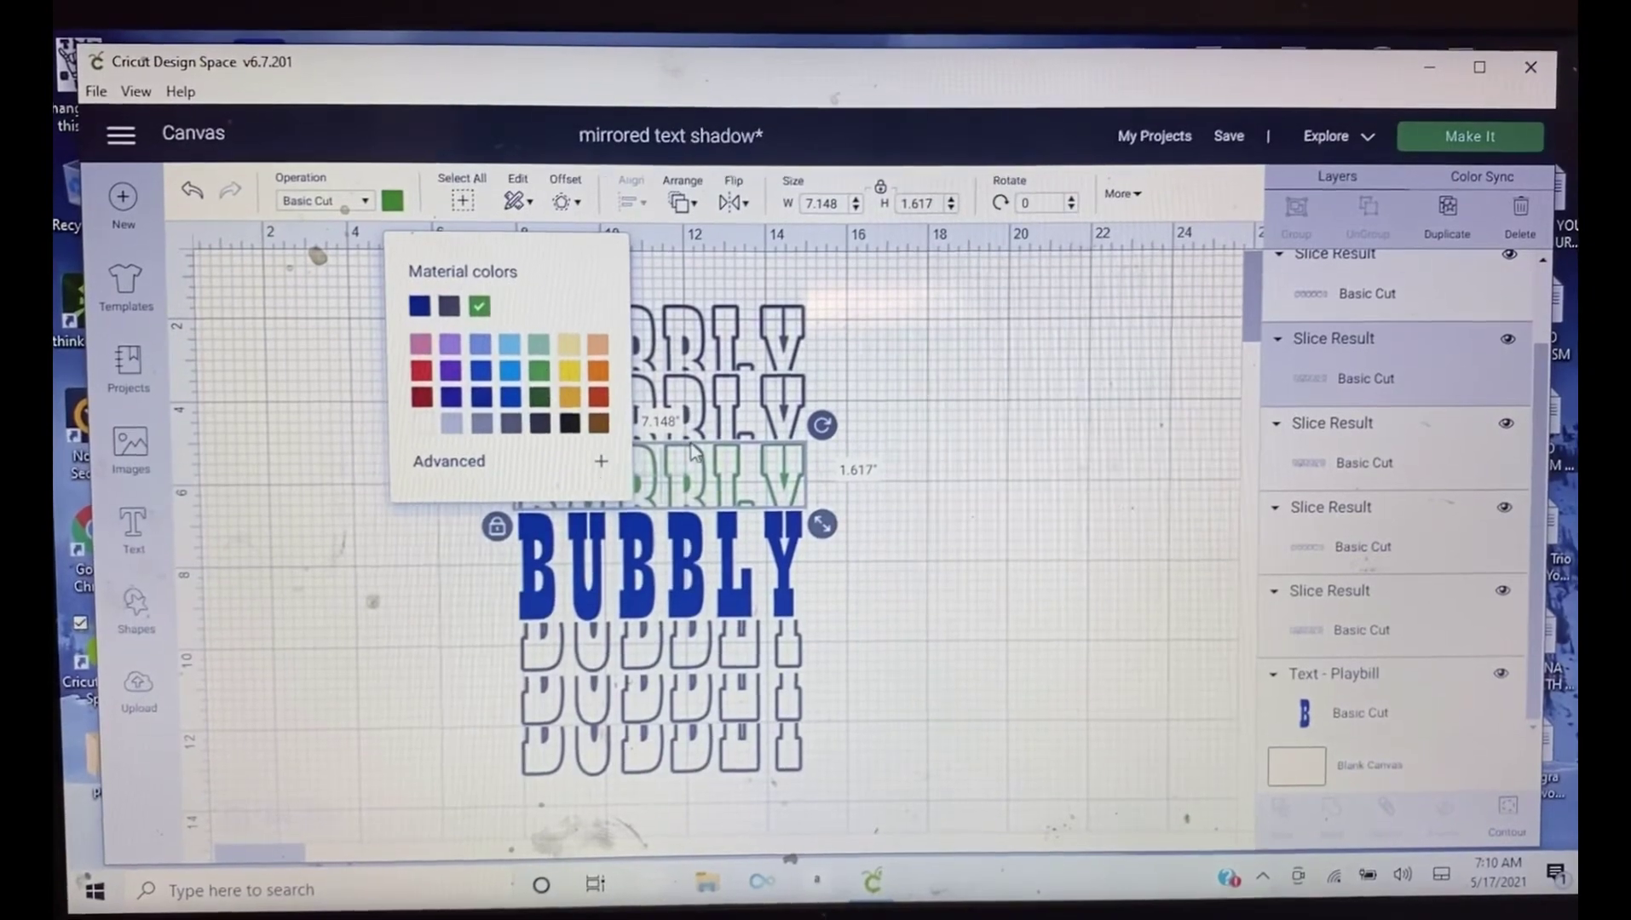
pyautogui.click(705, 648)
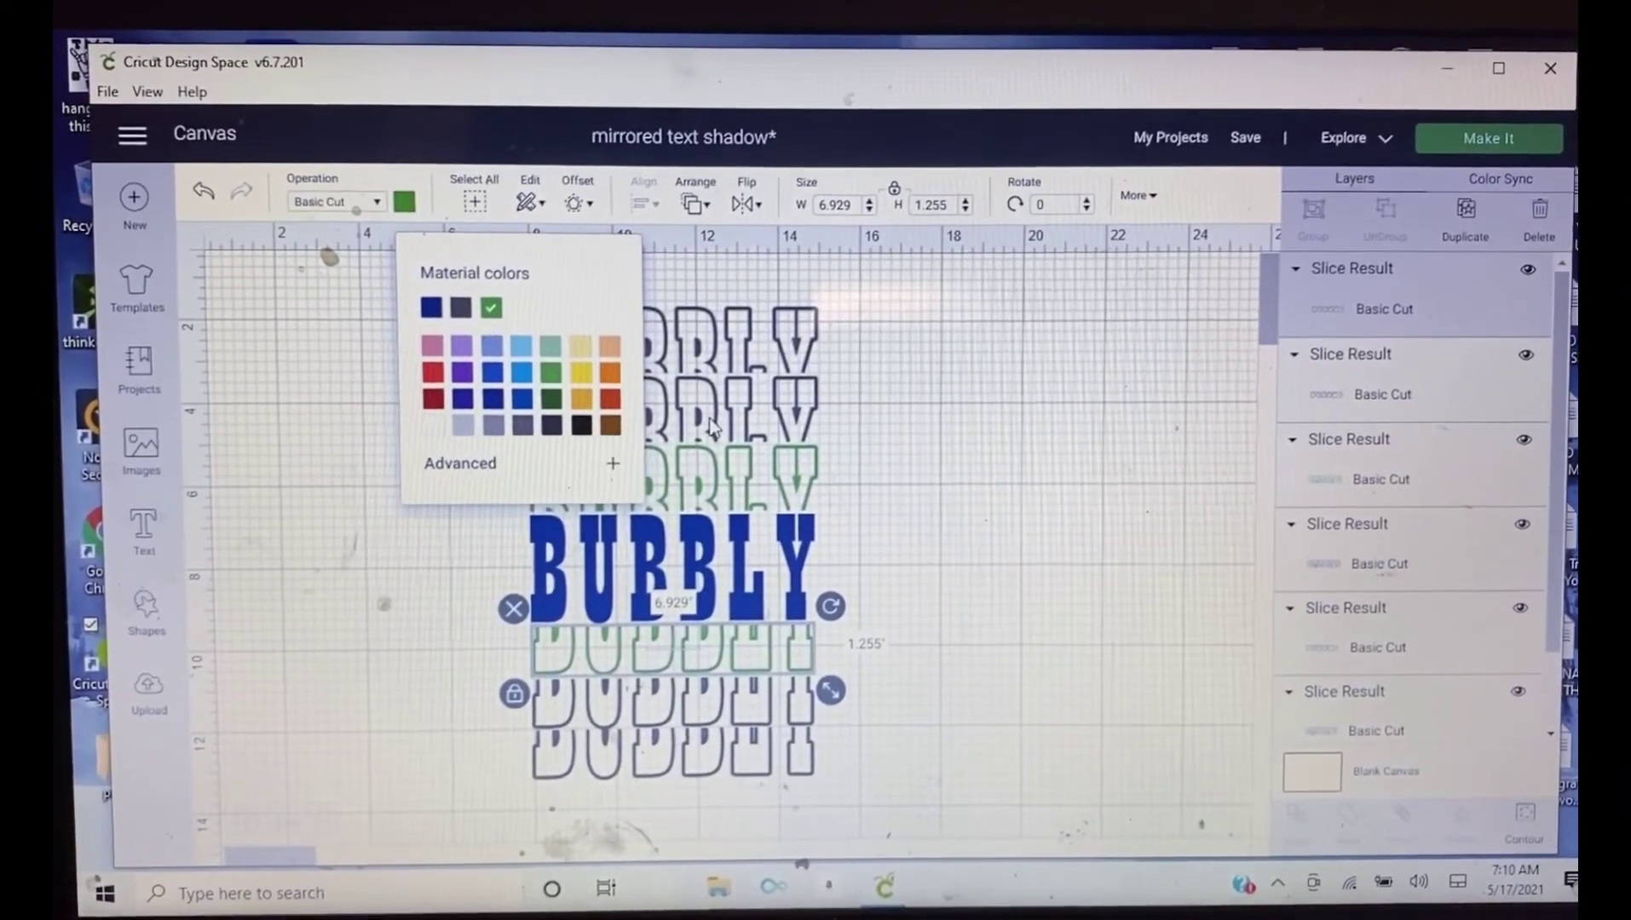
pyautogui.click(735, 417)
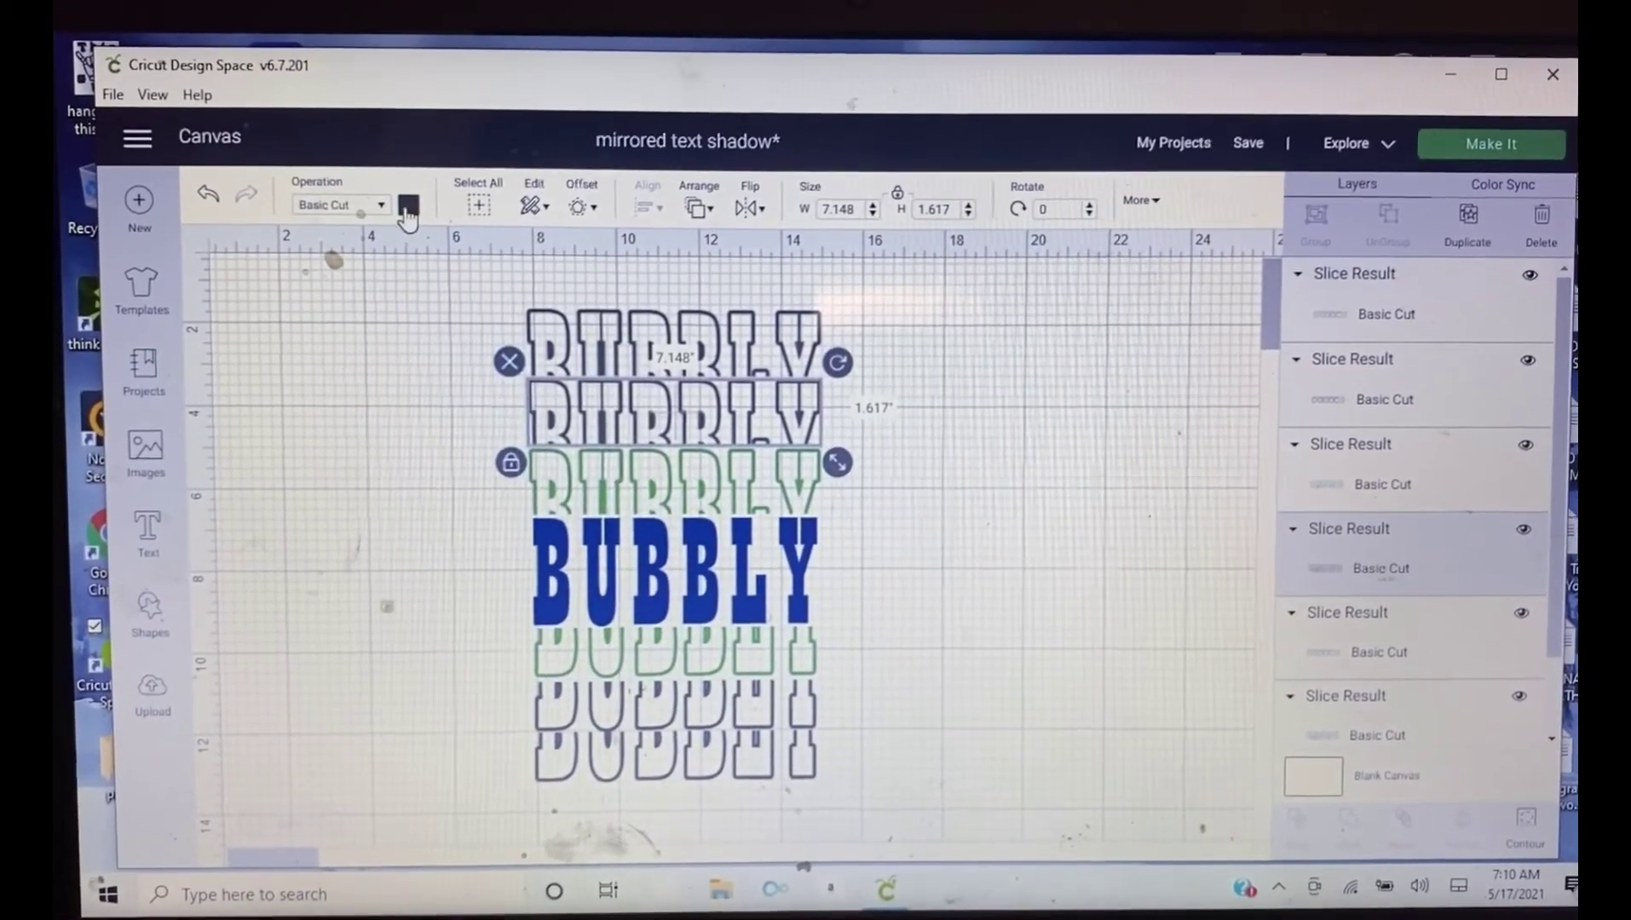
pyautogui.click(405, 202)
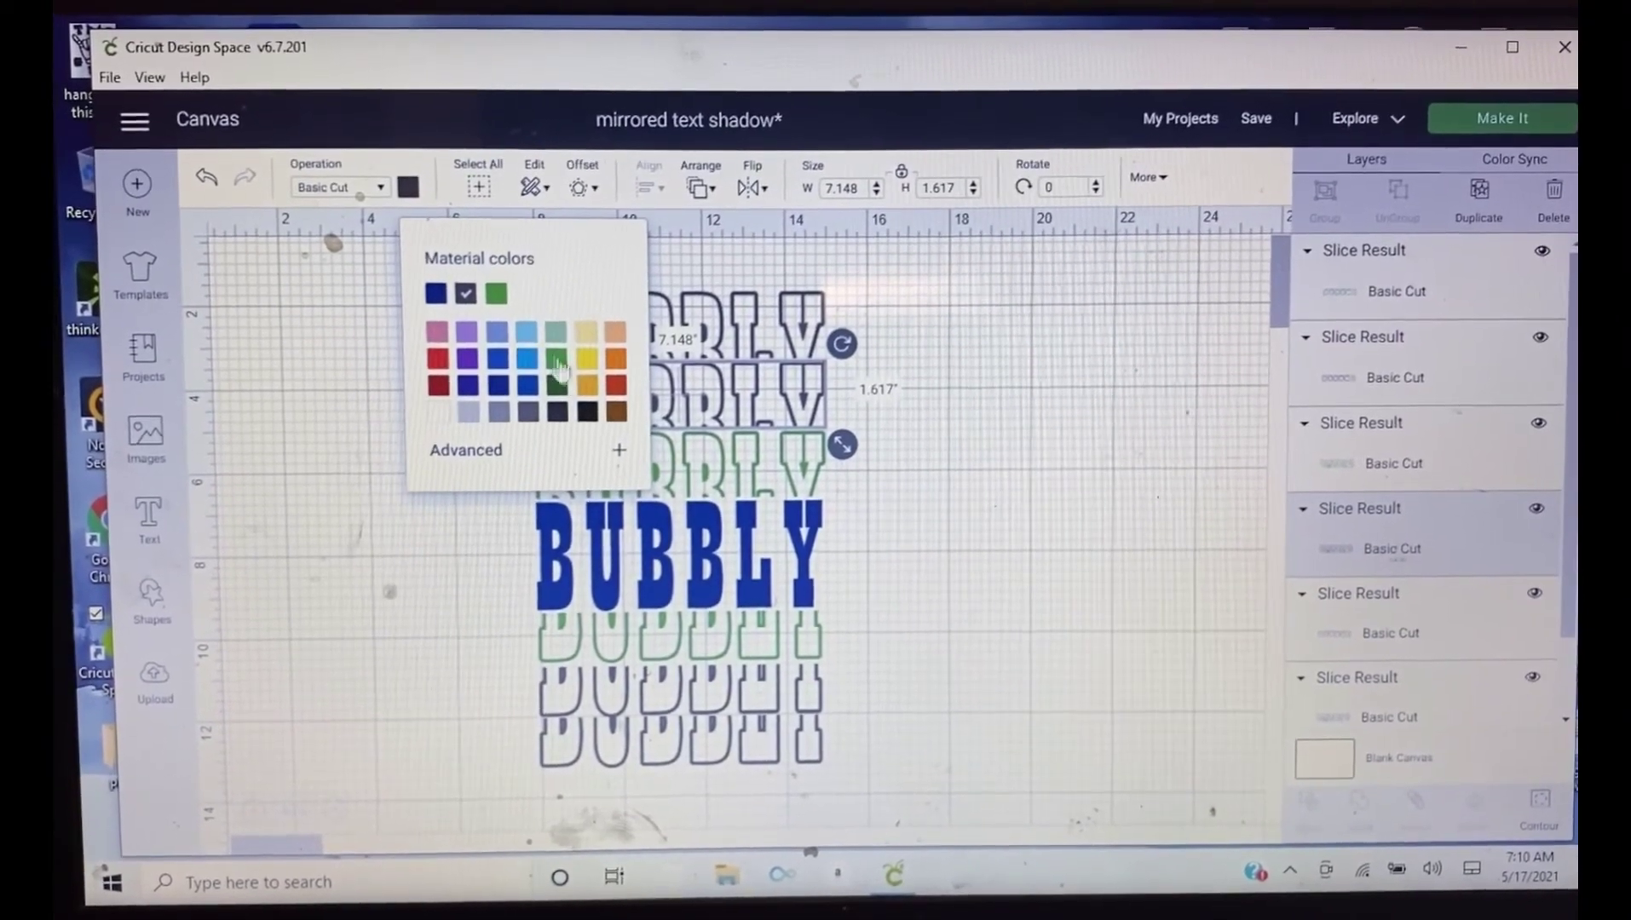
pyautogui.click(589, 389)
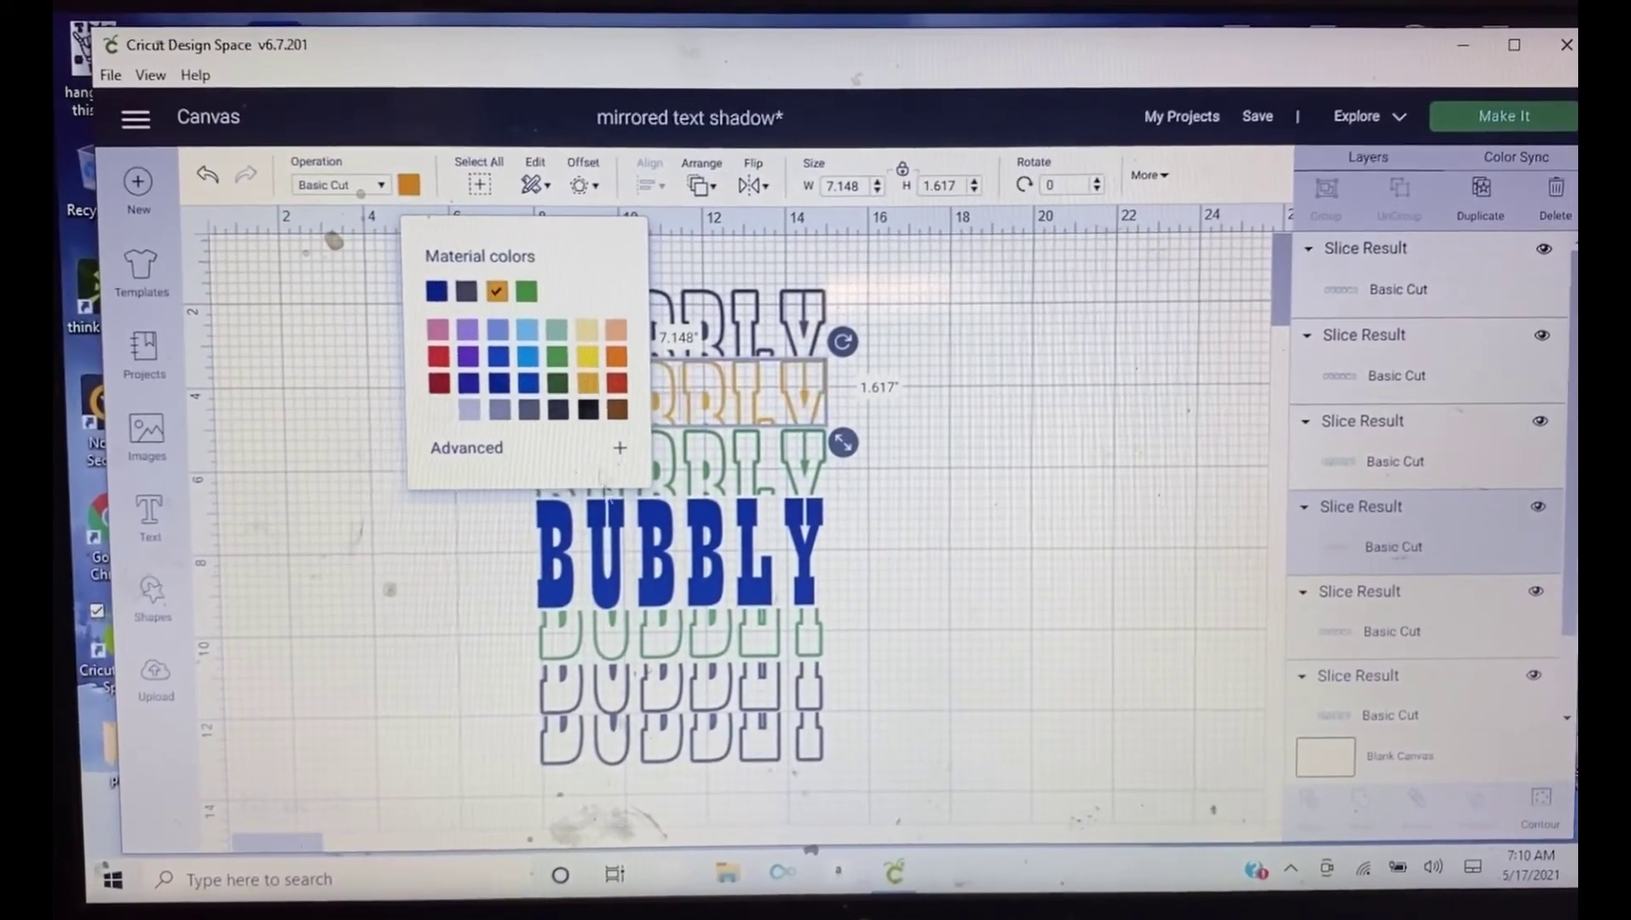
pyautogui.click(671, 704)
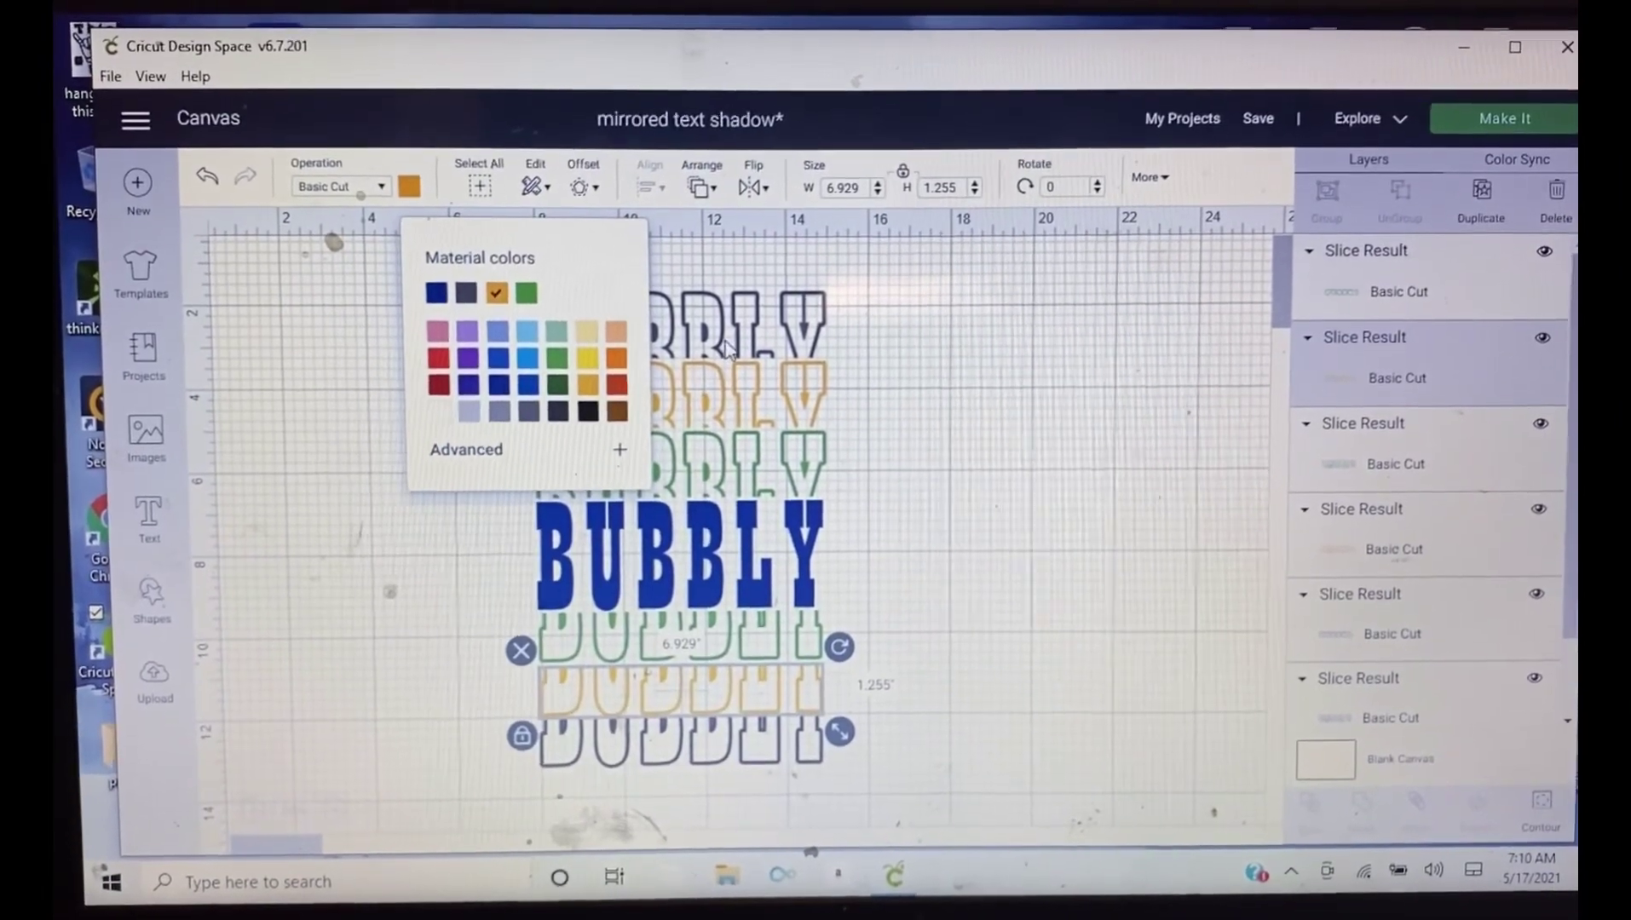
# - Colour the topmost and bottommost BUBBLY copies light blue
pyautogui.click(703, 326)
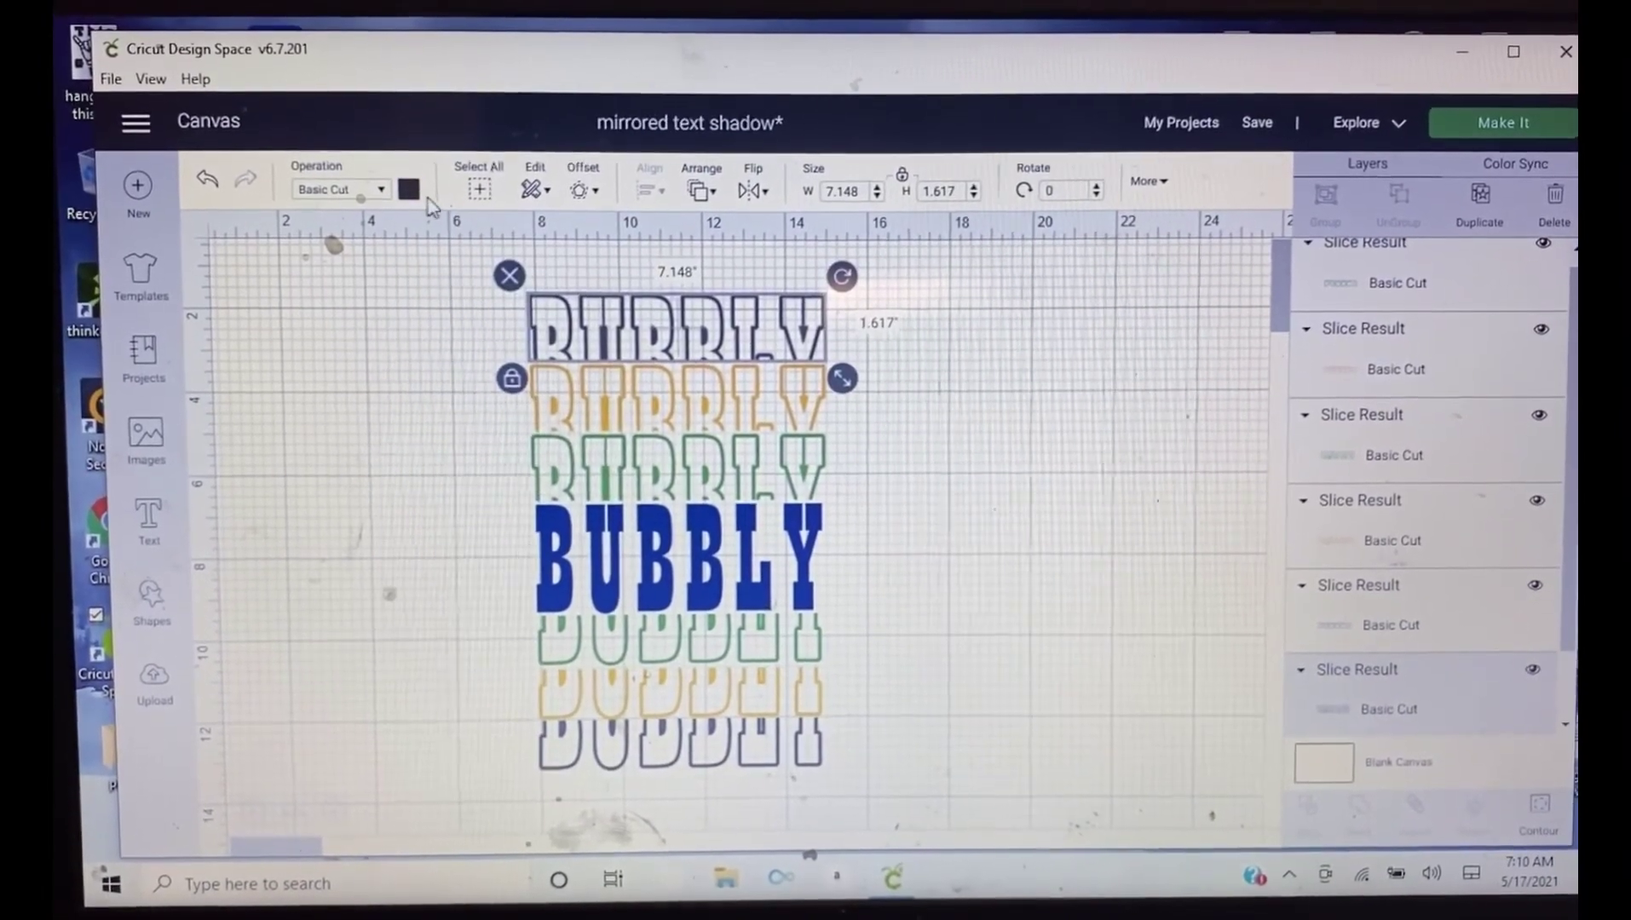
pyautogui.click(407, 186)
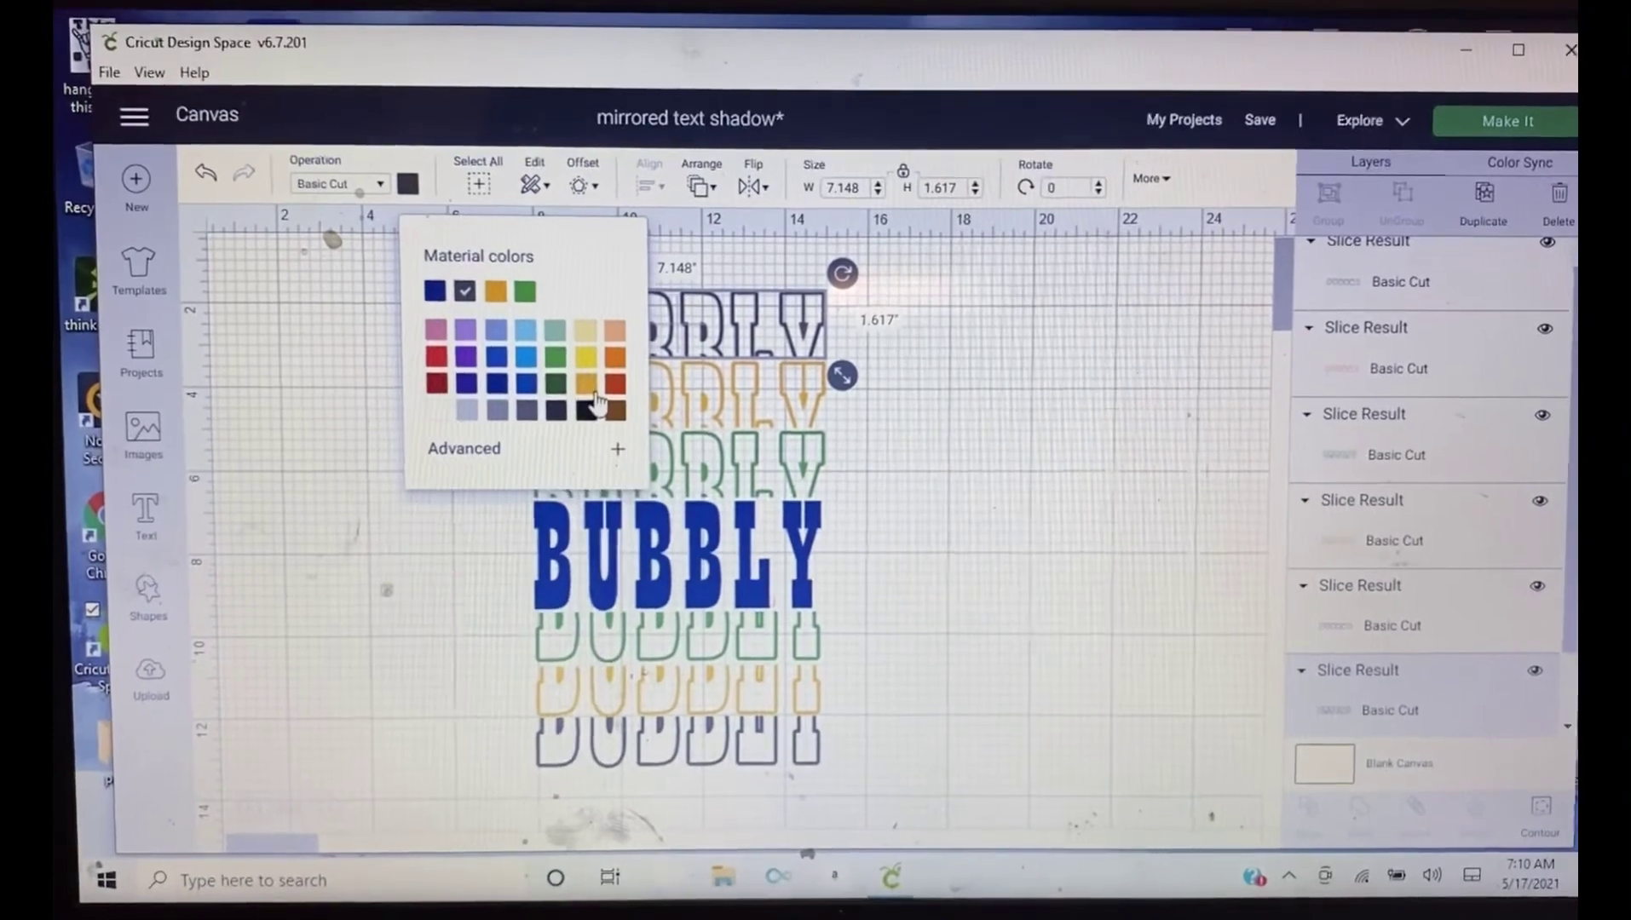
pyautogui.click(530, 355)
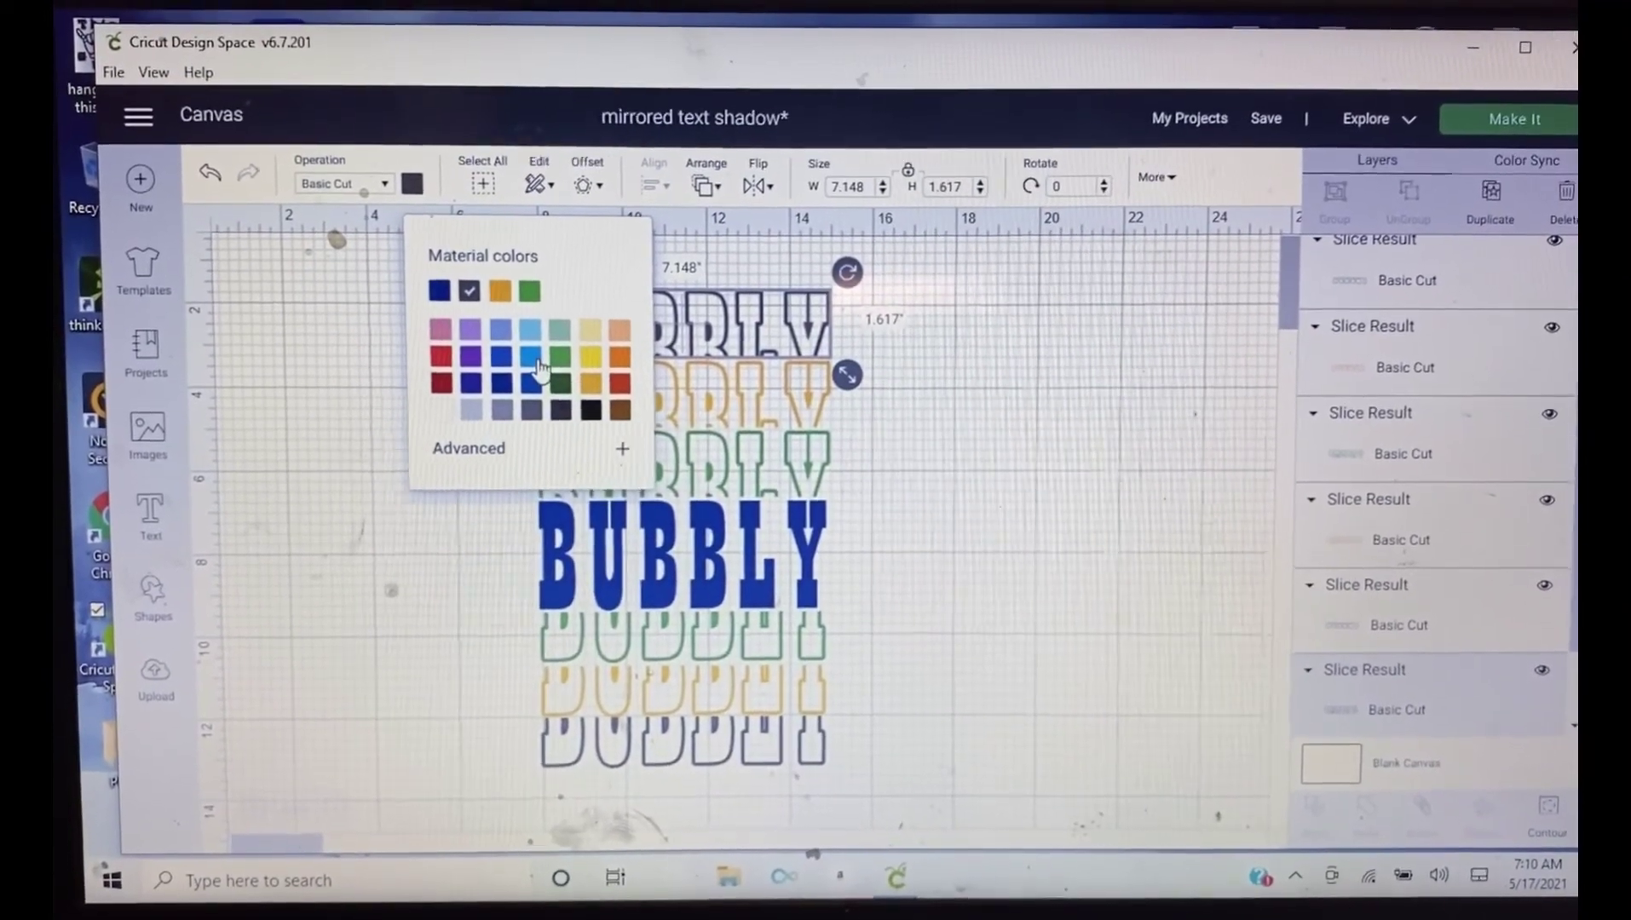
pyautogui.click(675, 740)
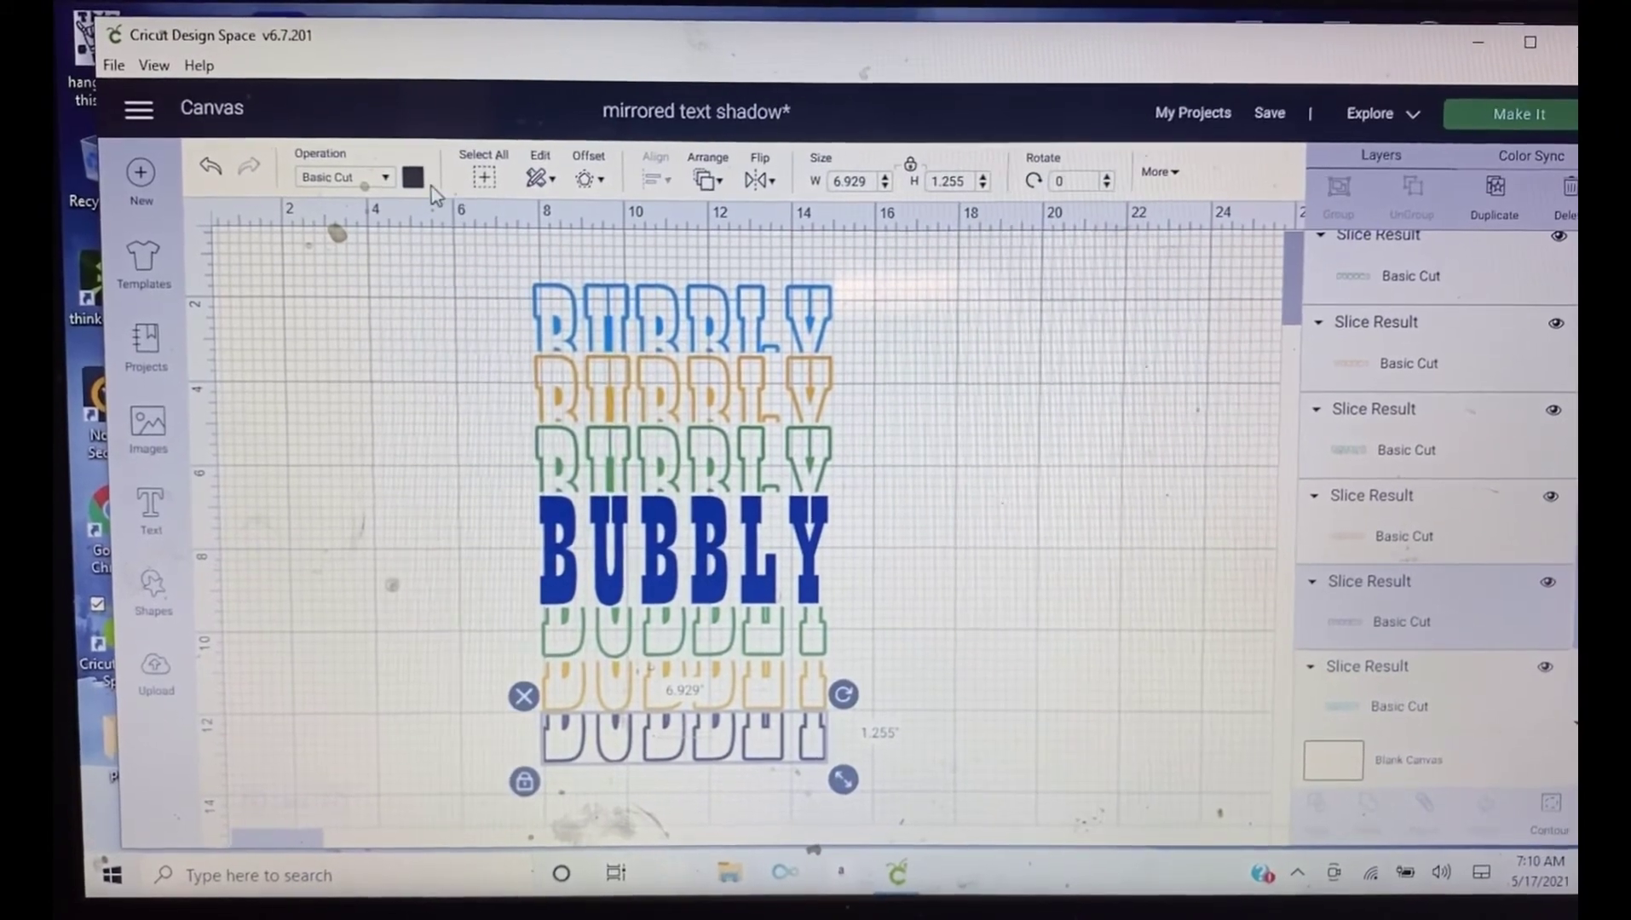
pyautogui.click(411, 176)
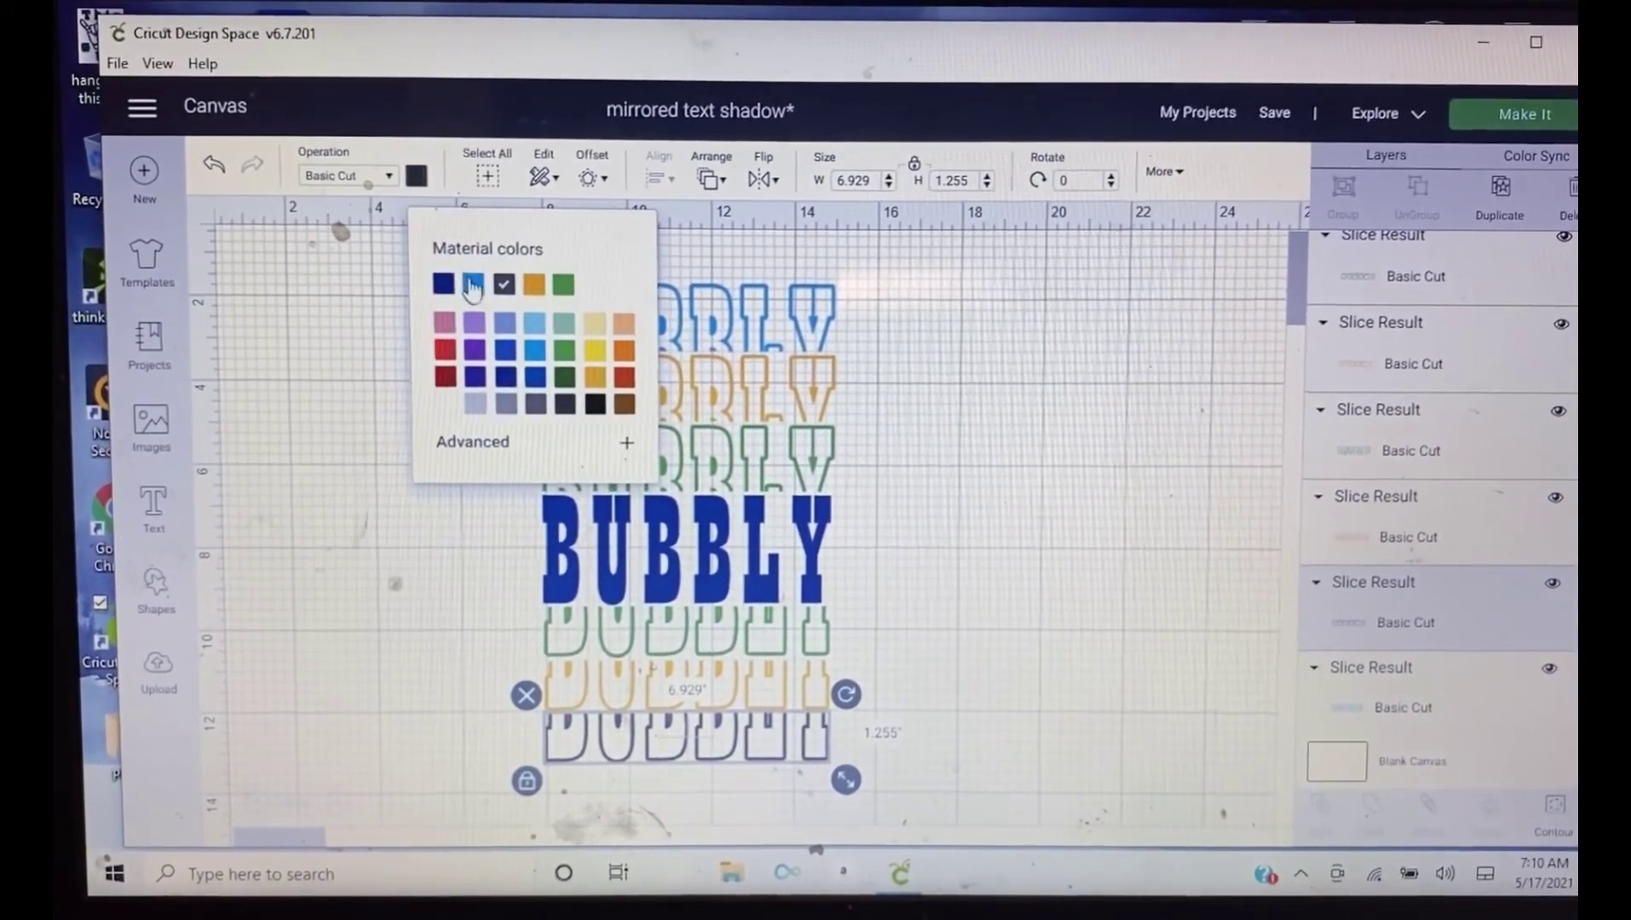
pyautogui.click(471, 283)
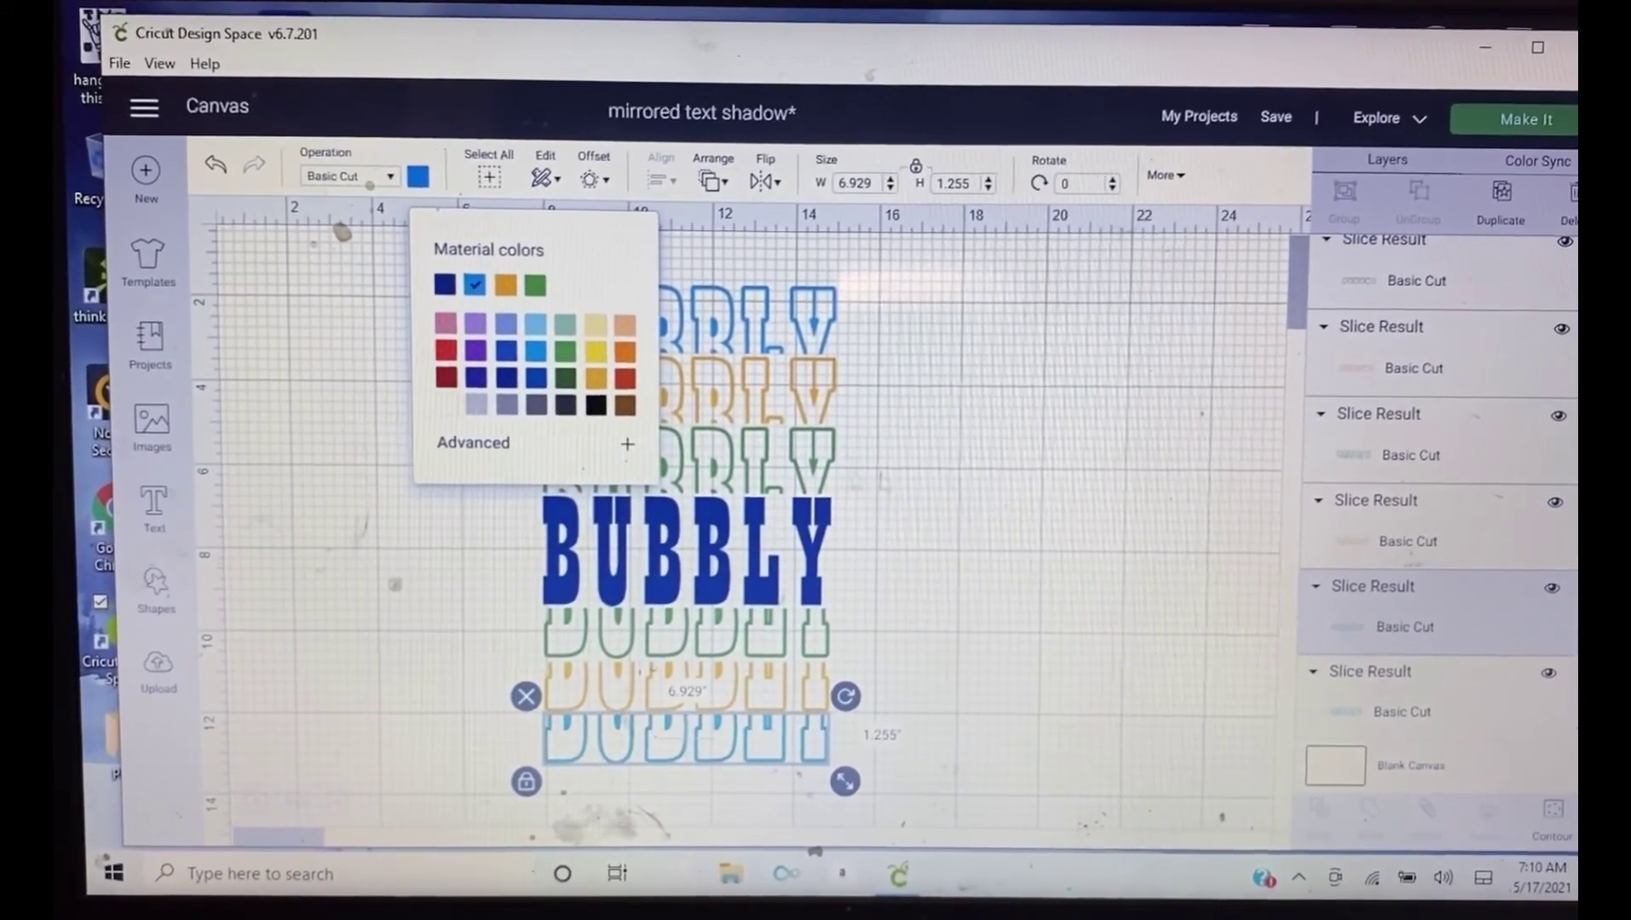
pyautogui.click(914, 513)
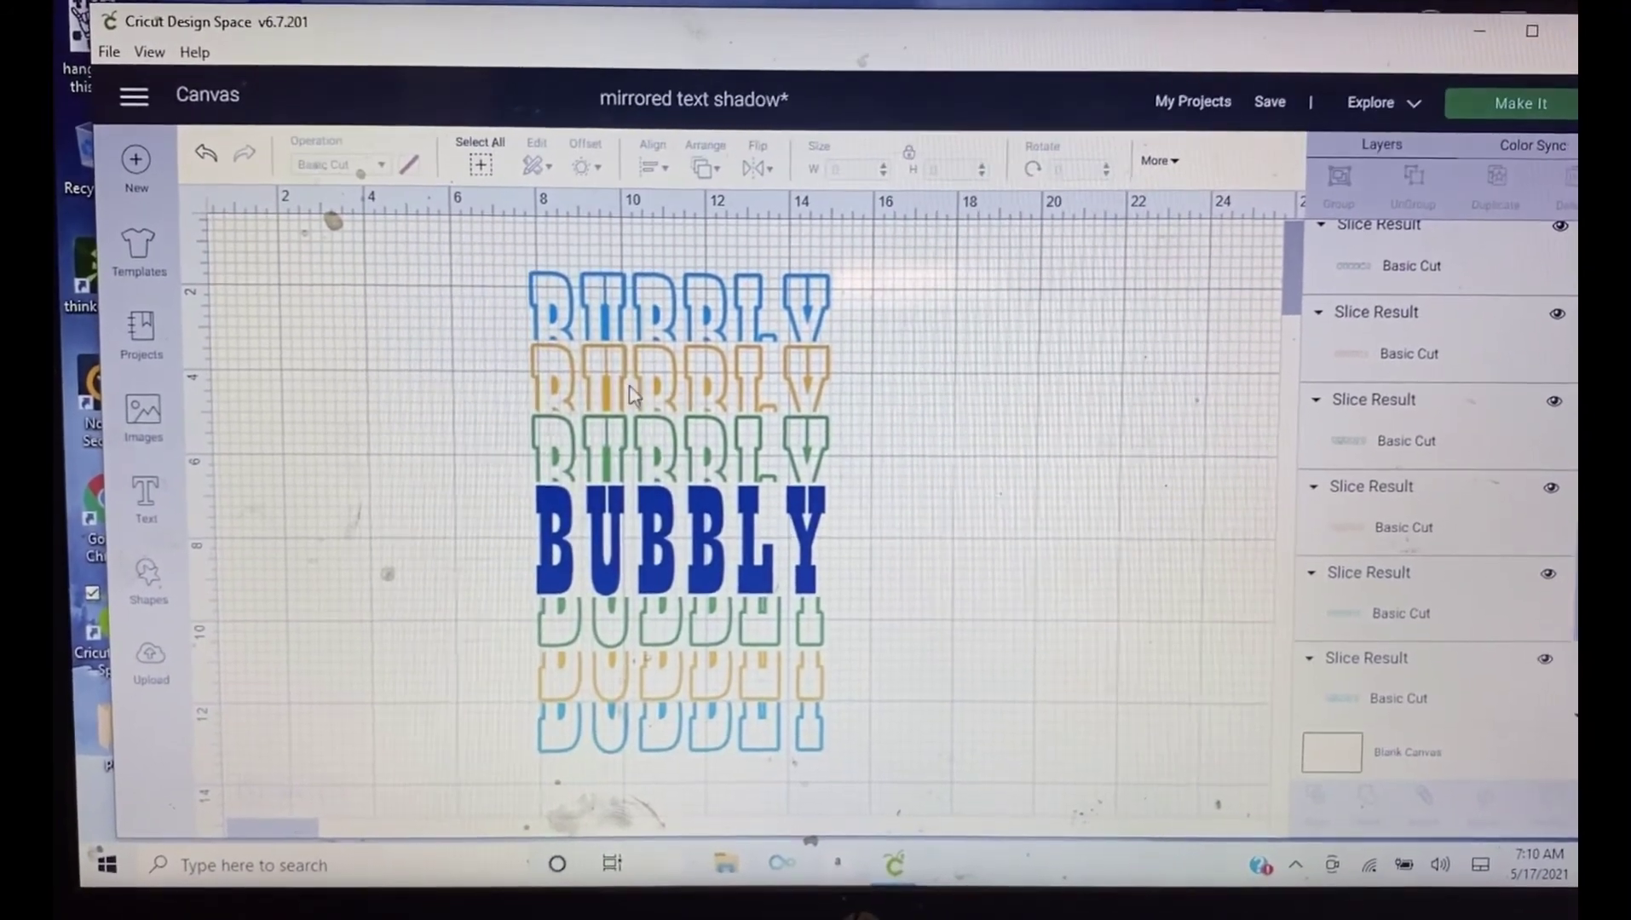
# - Group all seven coloured BUBBLY rows into one 7.1 by 11.6-inch block
pyautogui.moveTo(532, 270)
pyautogui.mouseDown()
pyautogui.moveTo(800, 607)
pyautogui.moveTo(857, 782)
pyautogui.mouseUp()
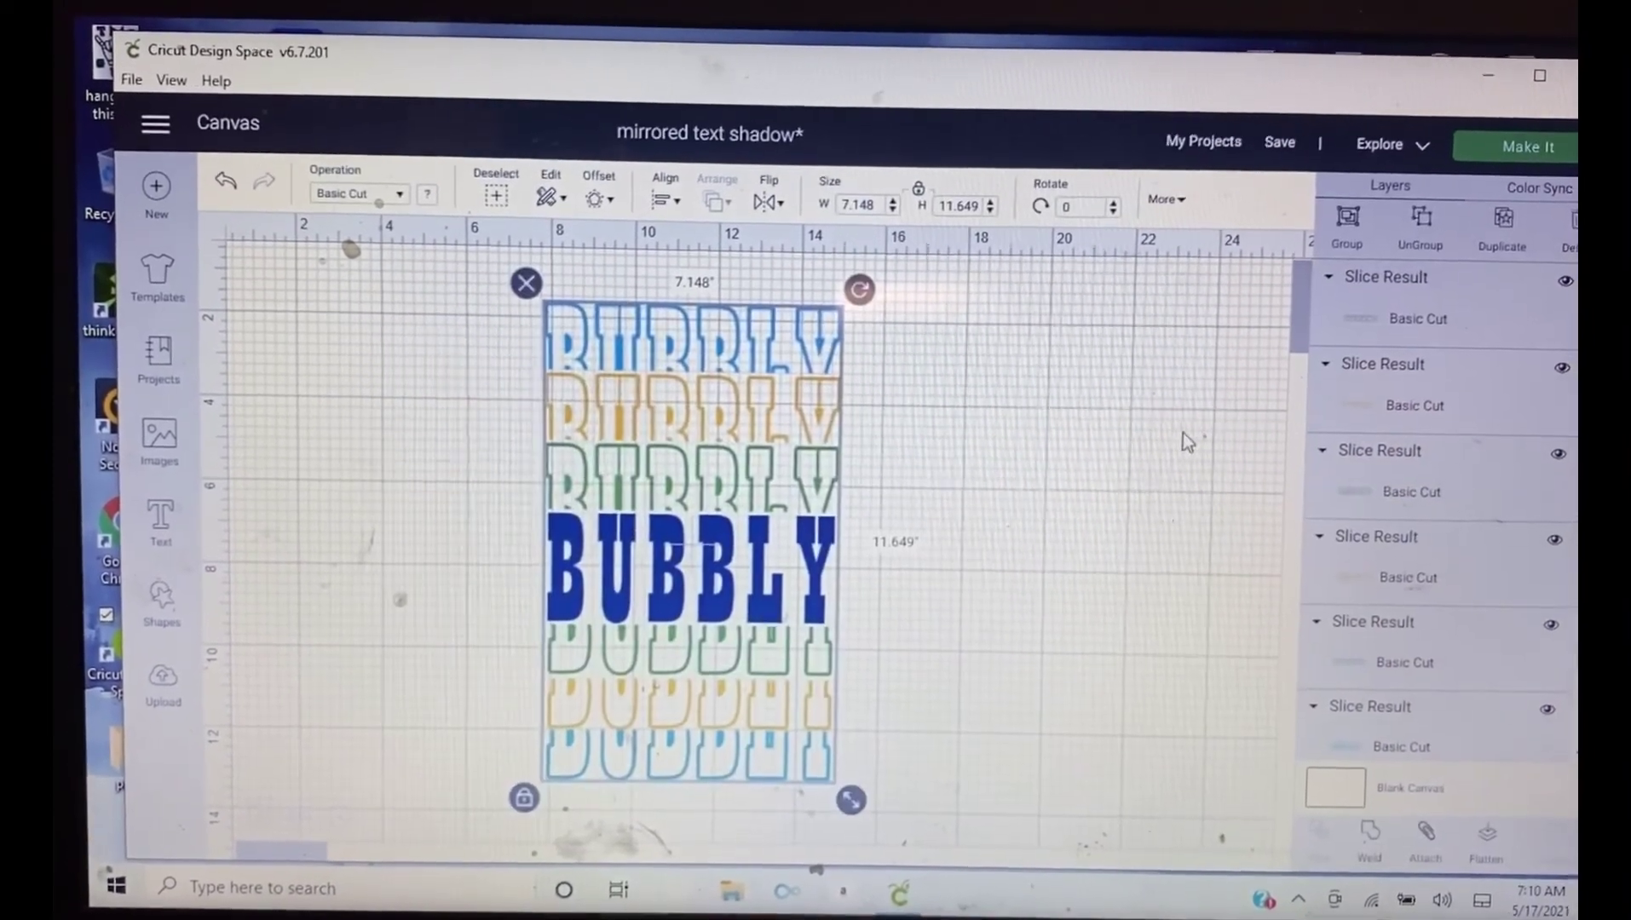
pyautogui.click(1348, 236)
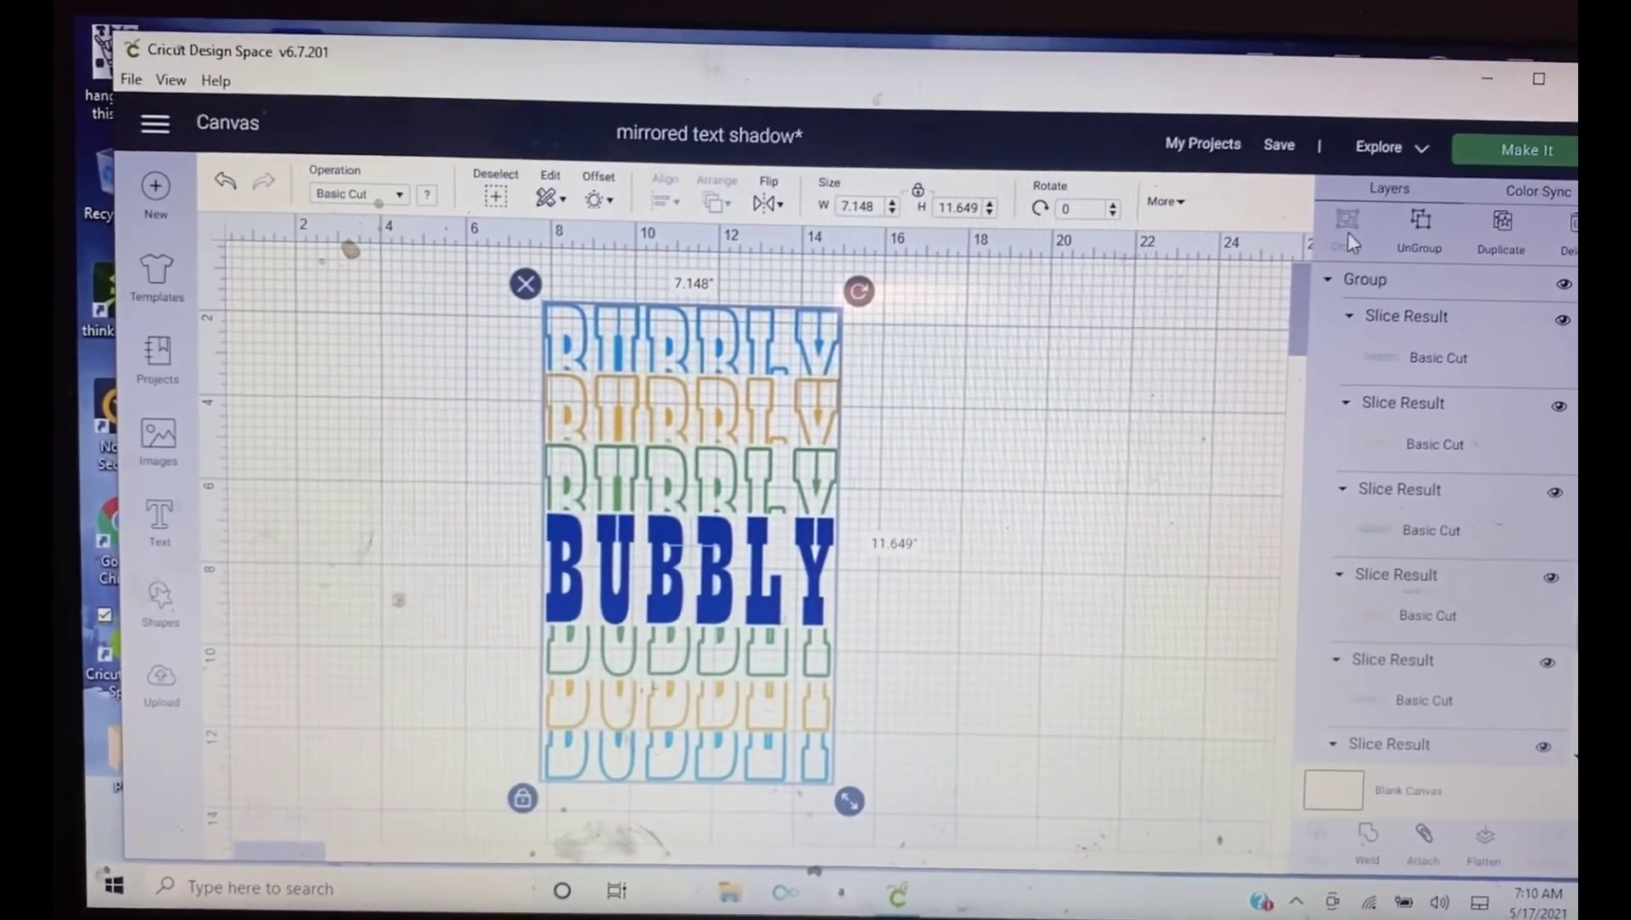
pyautogui.click(672, 405)
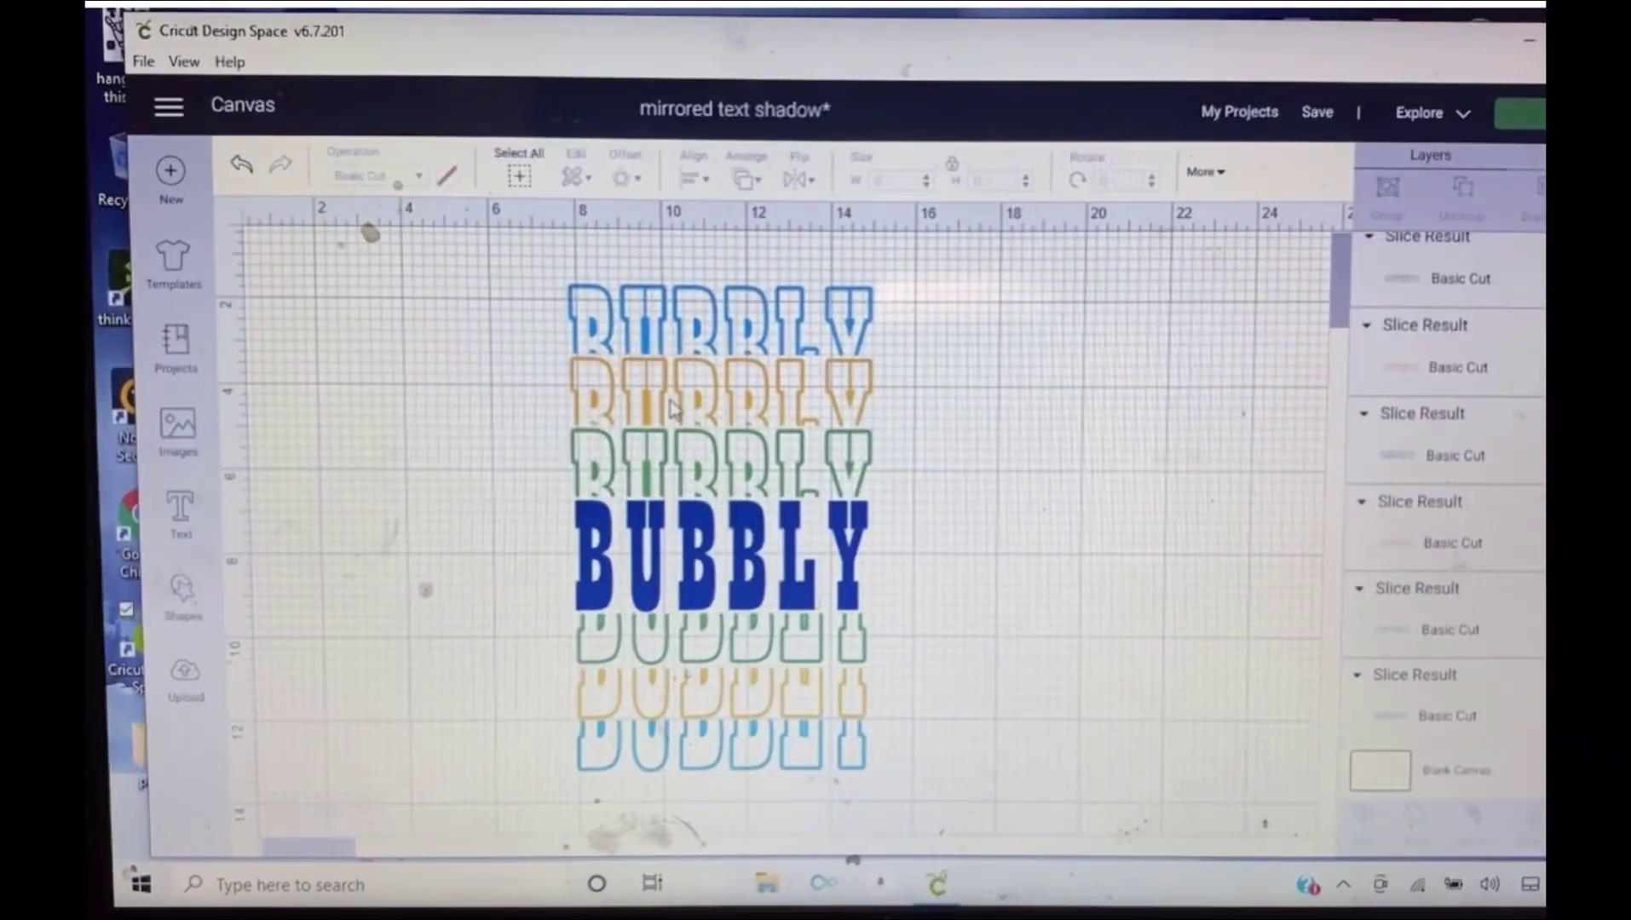
pyautogui.click(674, 406)
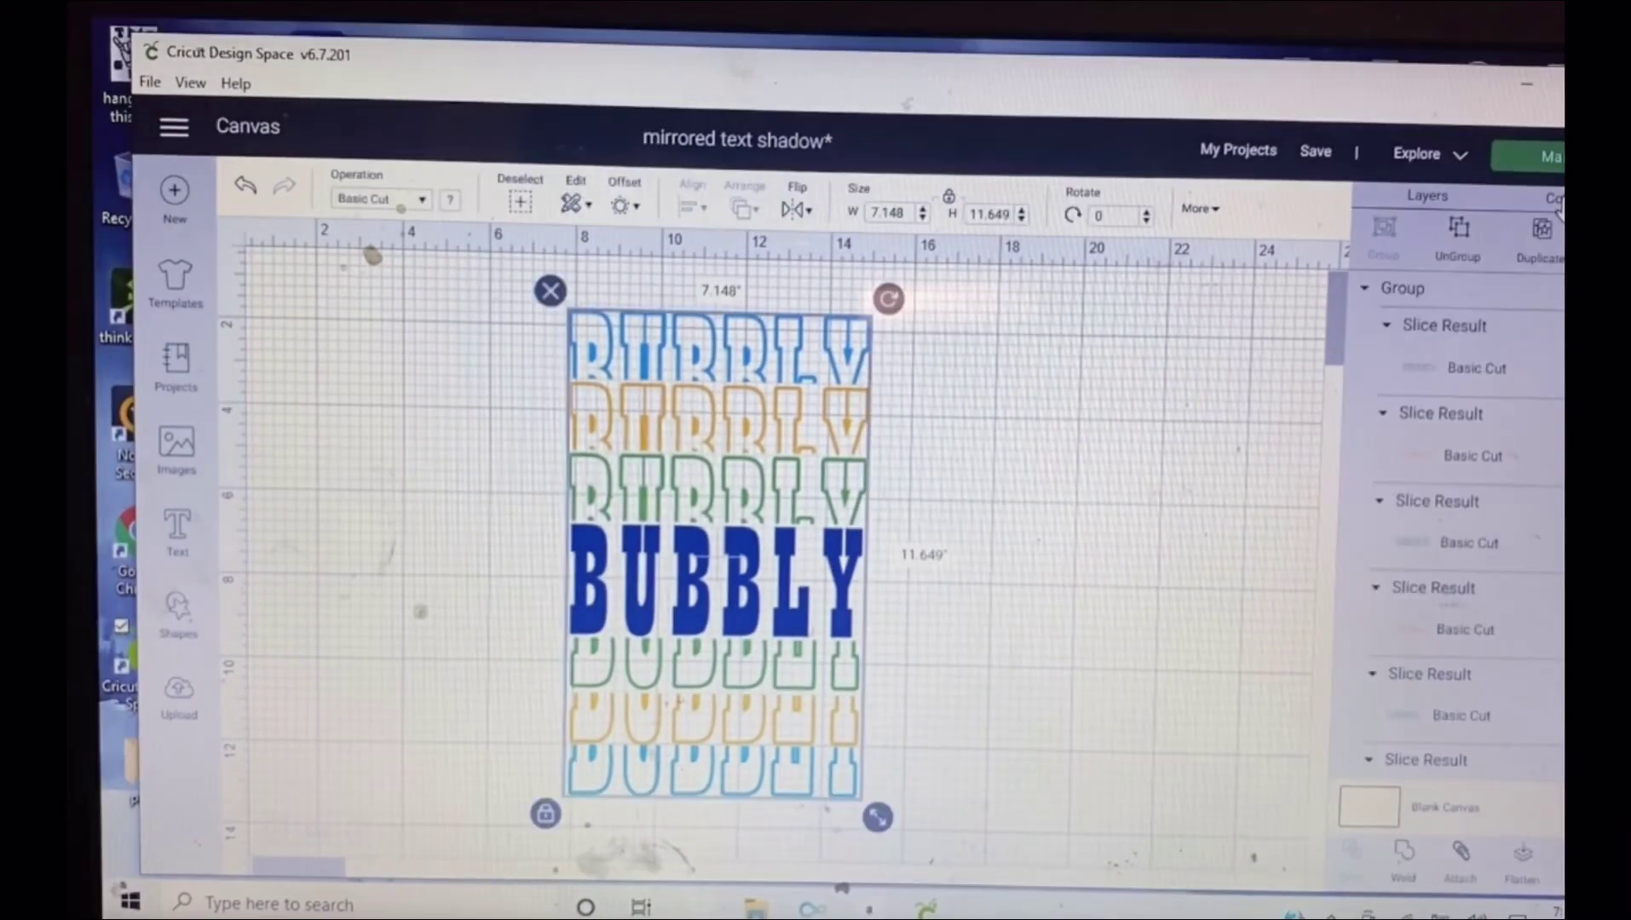